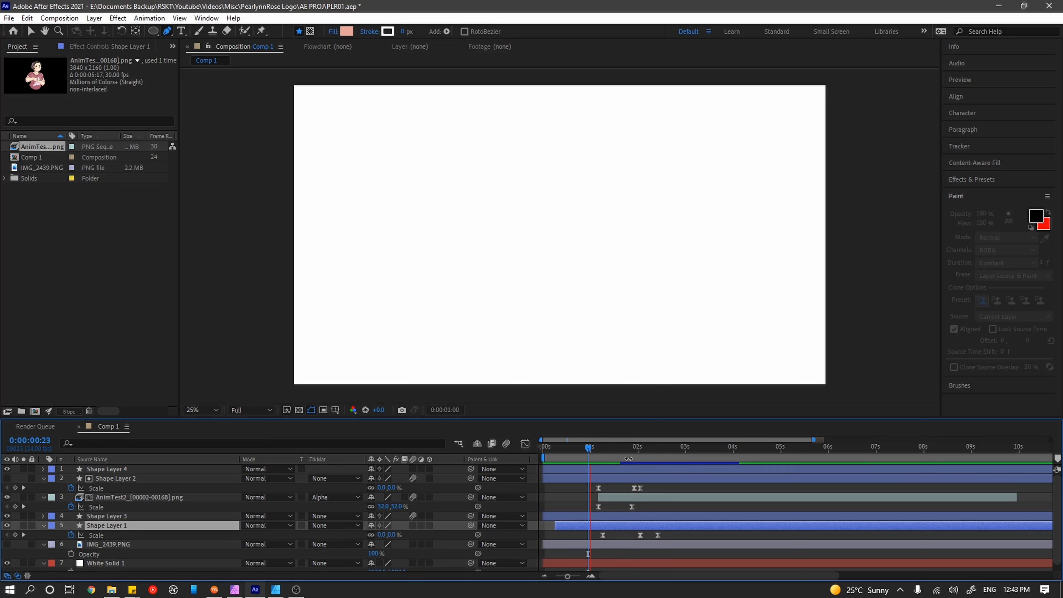
- Enable motion blur for Shape Layer 1 and the composition, and preview the circle animation from about one second
key(space)
click(734, 448)
click(413, 526)
click(506, 444)
click(589, 449)
key(space)
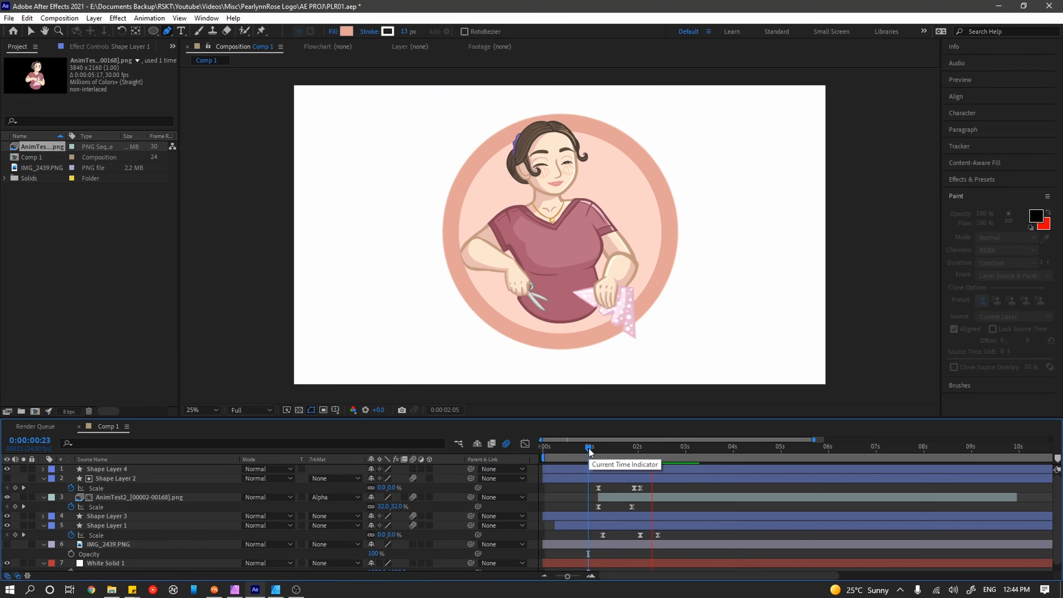
- Preview and scrub the circle and character scale-in animation between about one and two seconds
drag(581, 449, 610, 454)
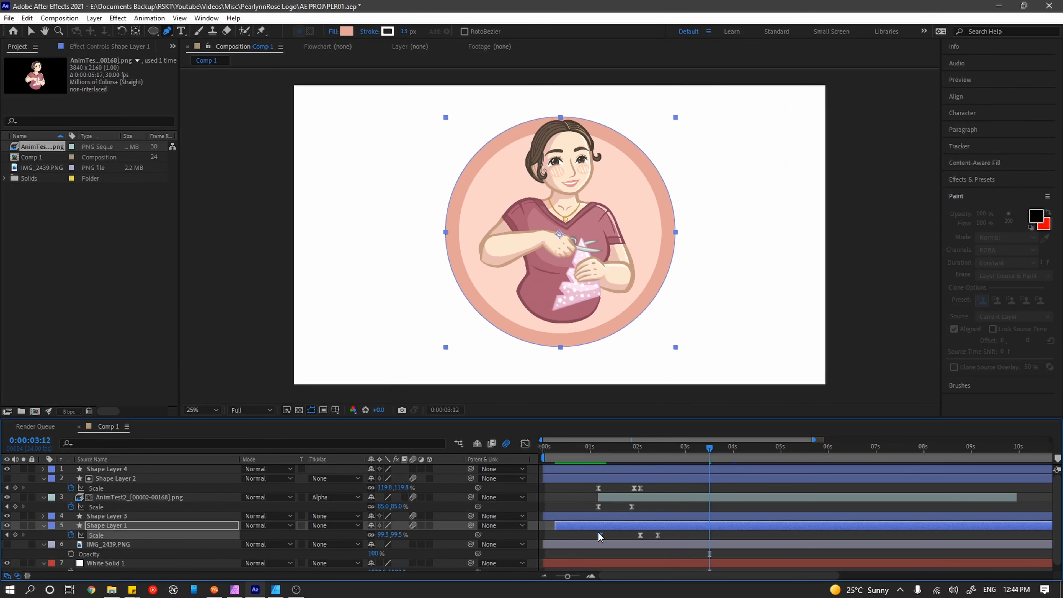
click(595, 452)
key(space)
drag(596, 452, 626, 455)
key(space)
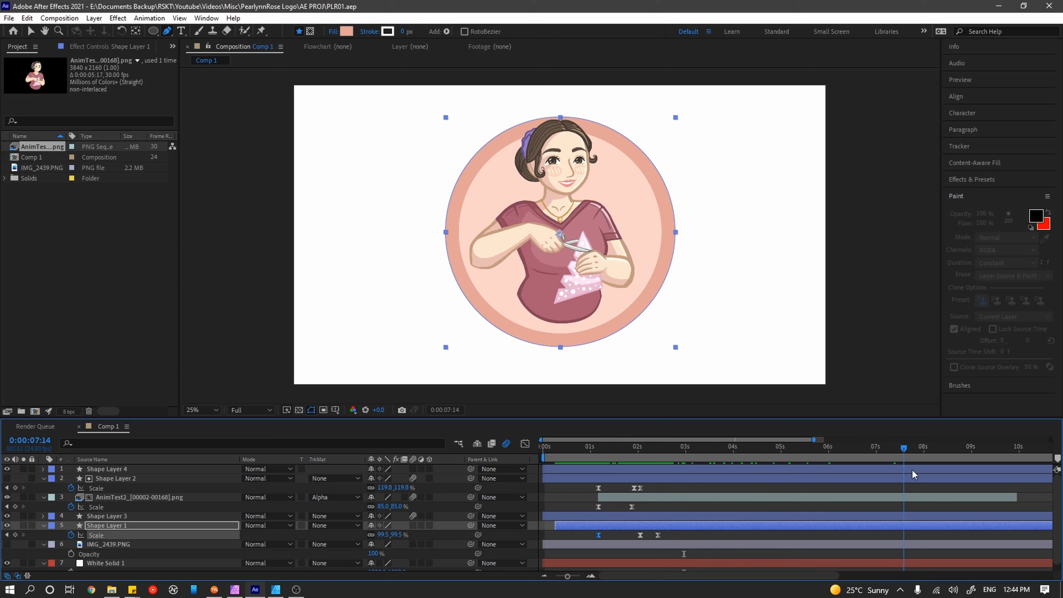
drag(611, 471, 641, 481)
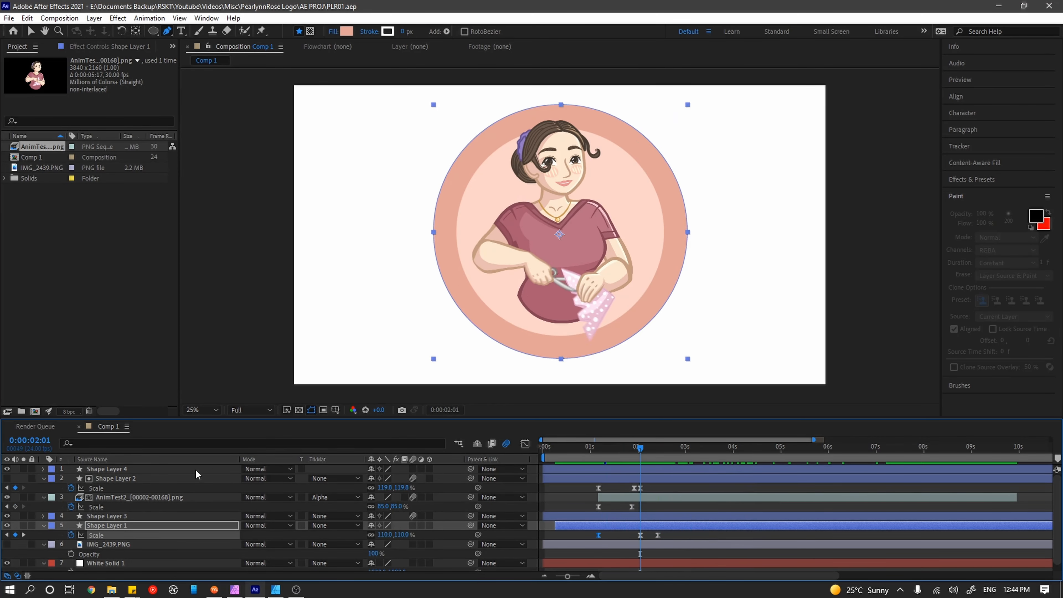
click(201, 478)
click(339, 498)
click(331, 493)
- Switch to Affinity Designer and apply the 178 brush from Frankentoon - Inks Pro to the selected rose-centre curves
click(275, 590)
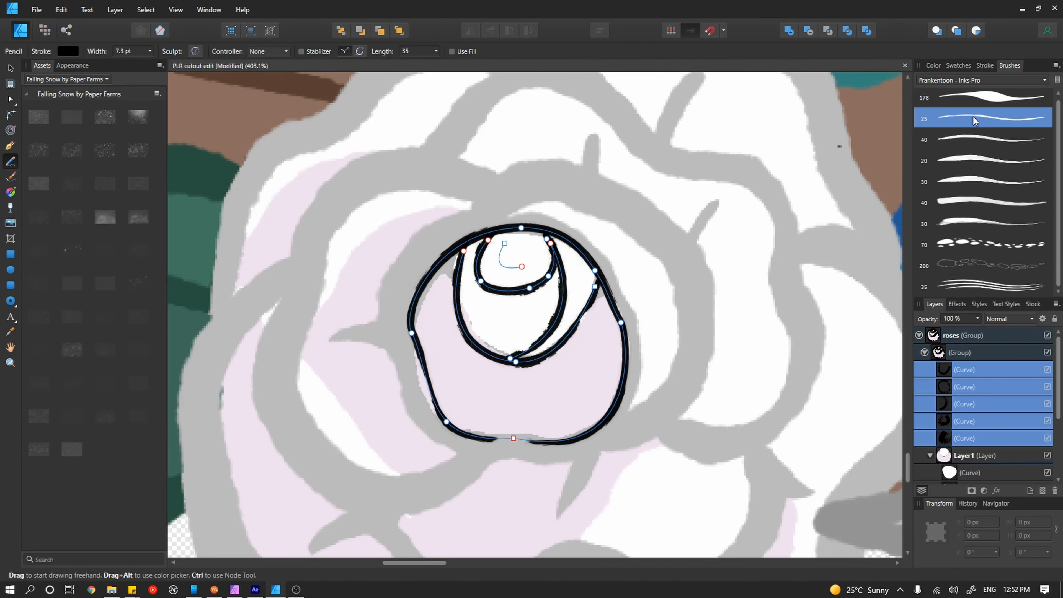
click(974, 98)
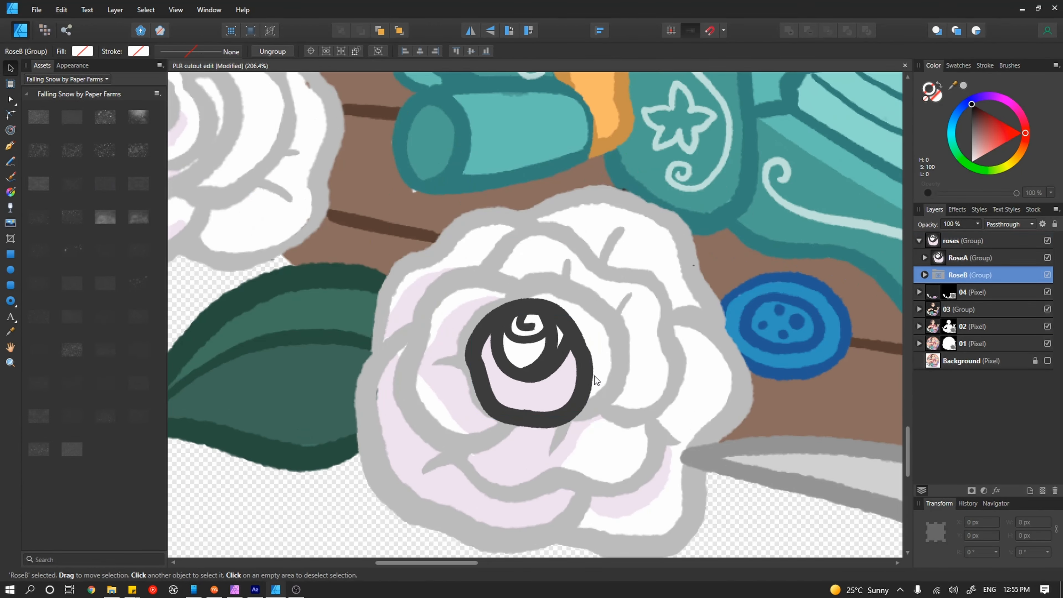
- Open the name of the new white petal curve in the roses group for editing
scroll(547, 294, down, 1)
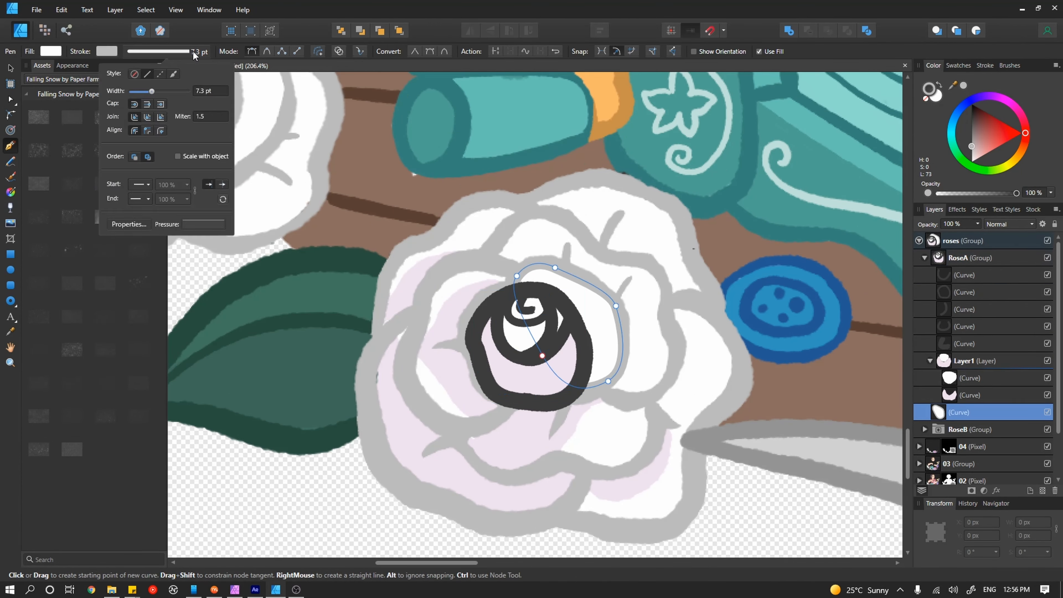
double_click(961, 412)
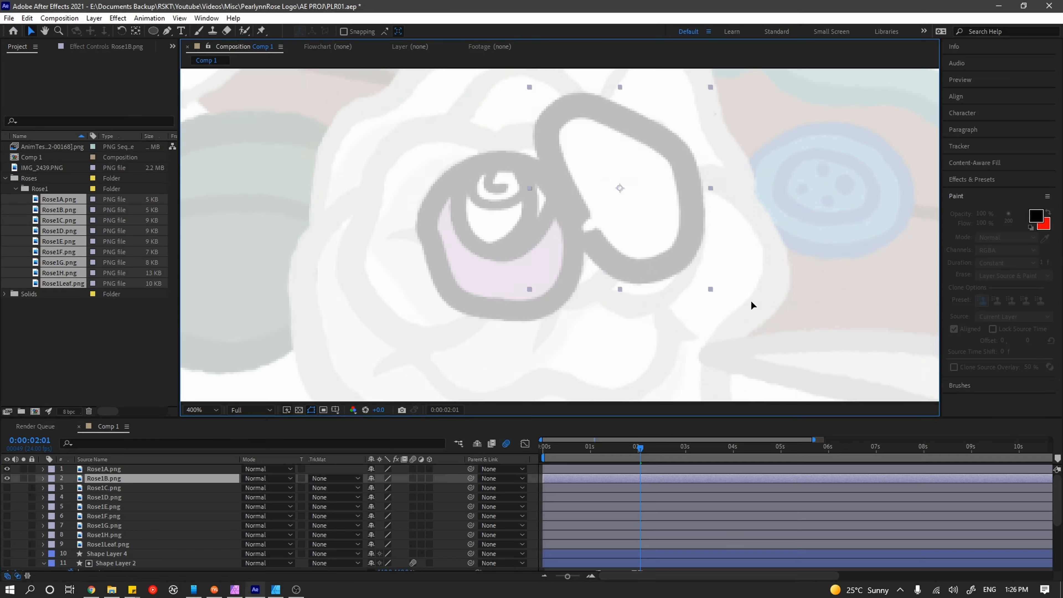
- Move the layer selection from Rose1B.png down six layers to Rose1H.png
key(ctrl+Down)
key(ctrl+Down)
key(ctrl+Down)
key(ctrl+Down)
key(ctrl+Down)
key(ctrl+Down)
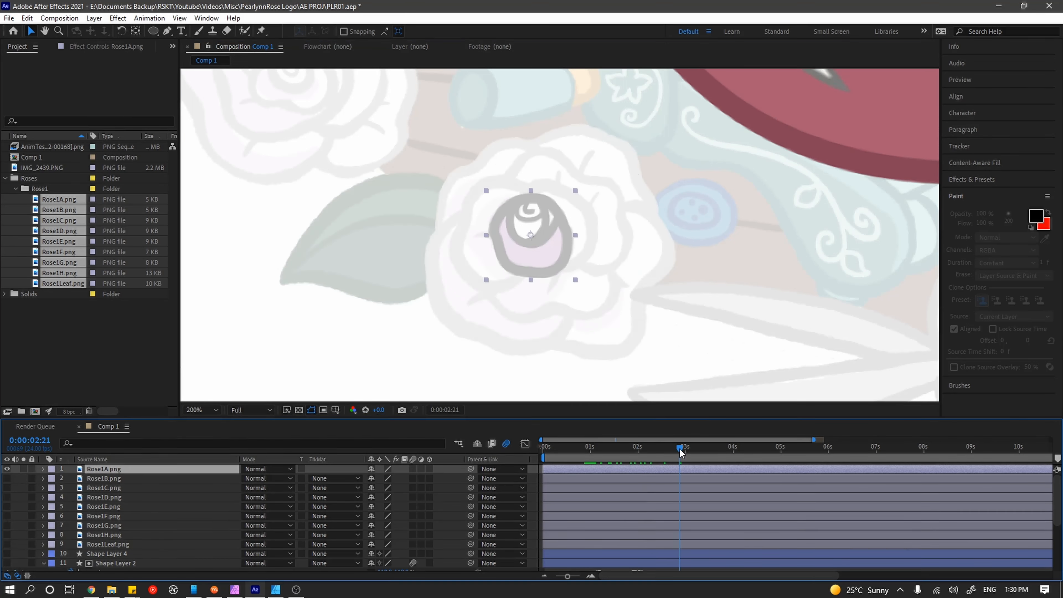
- Scrub through Comp 1 to review the unfolding rose petals and the growing roses and leaves
drag(674, 448, 647, 485)
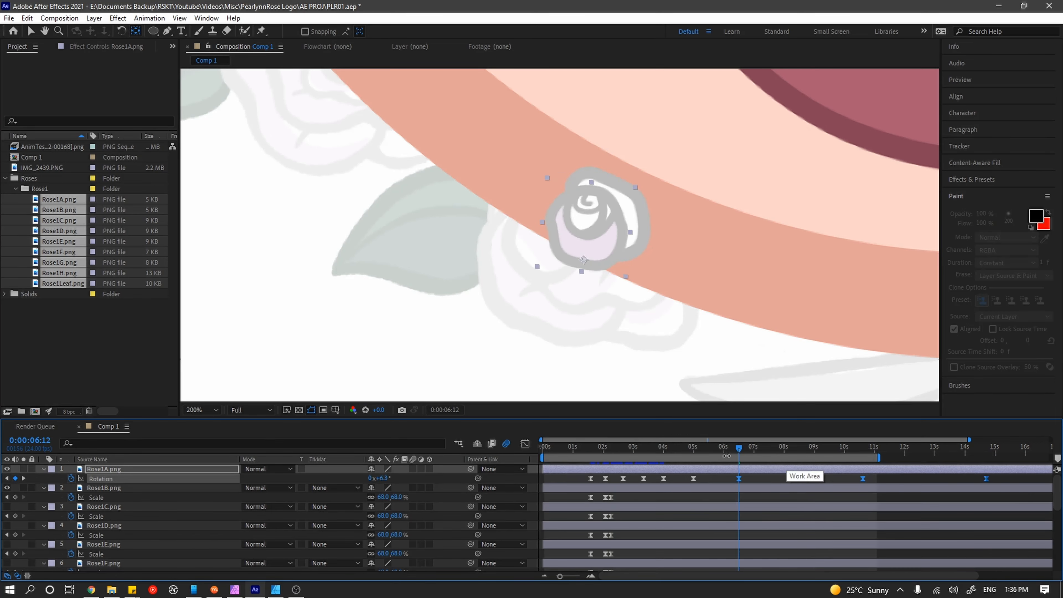
drag(754, 448, 585, 449)
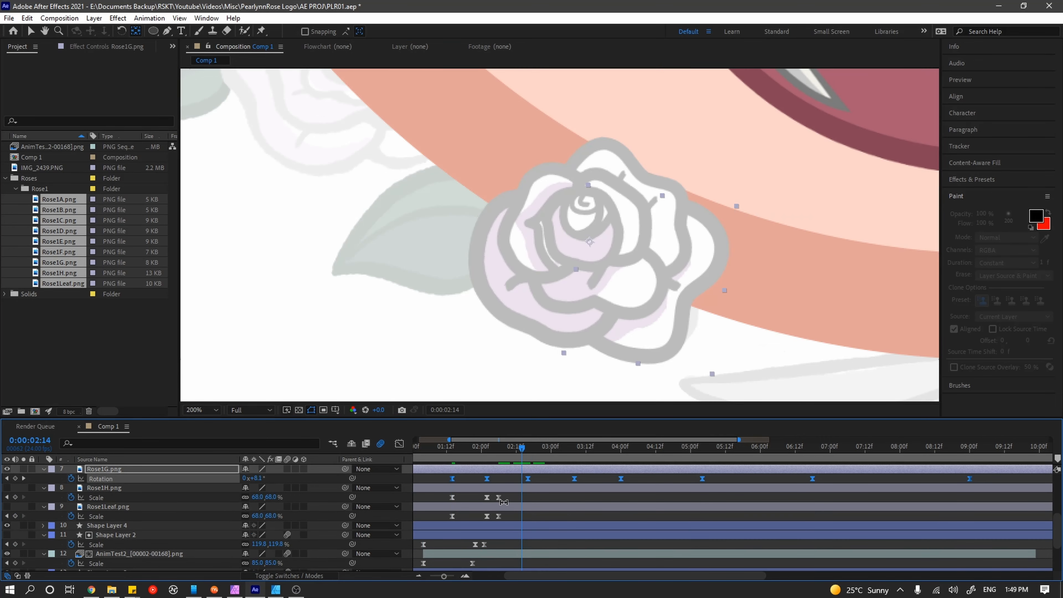
click(496, 491)
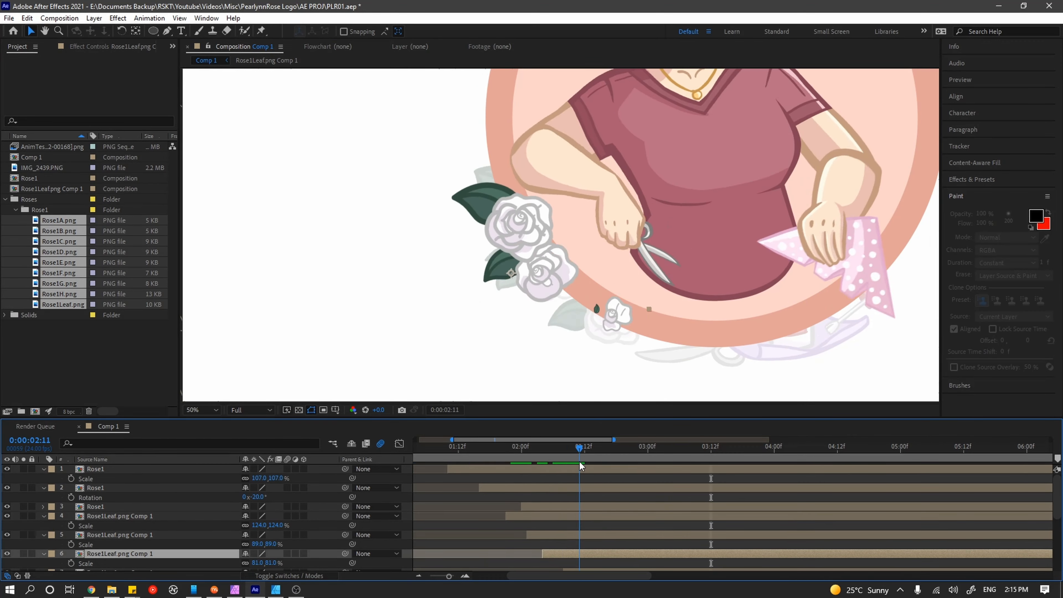
drag(580, 462, 477, 453)
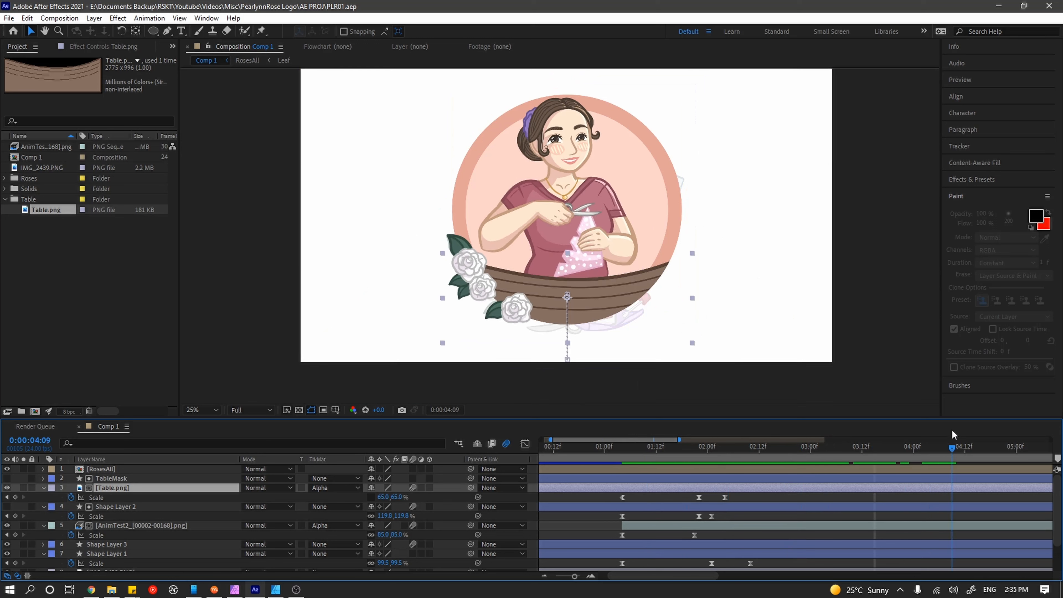
- Undo the last change in Comp 1 and switch to another open window
drag(100, 538, 100, 539)
key(ctrl+z)
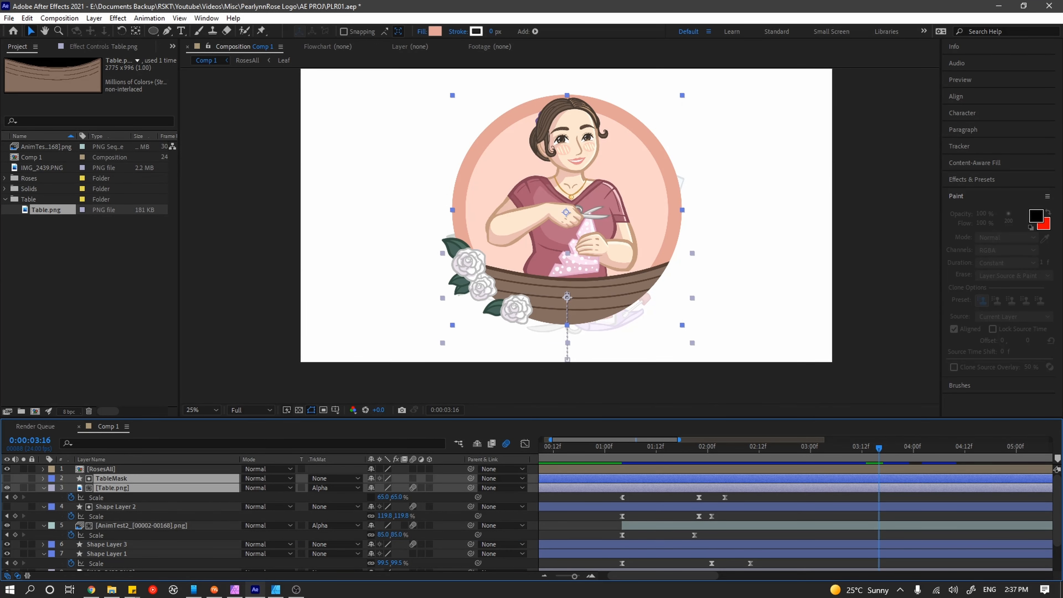
key(alt+Tab)
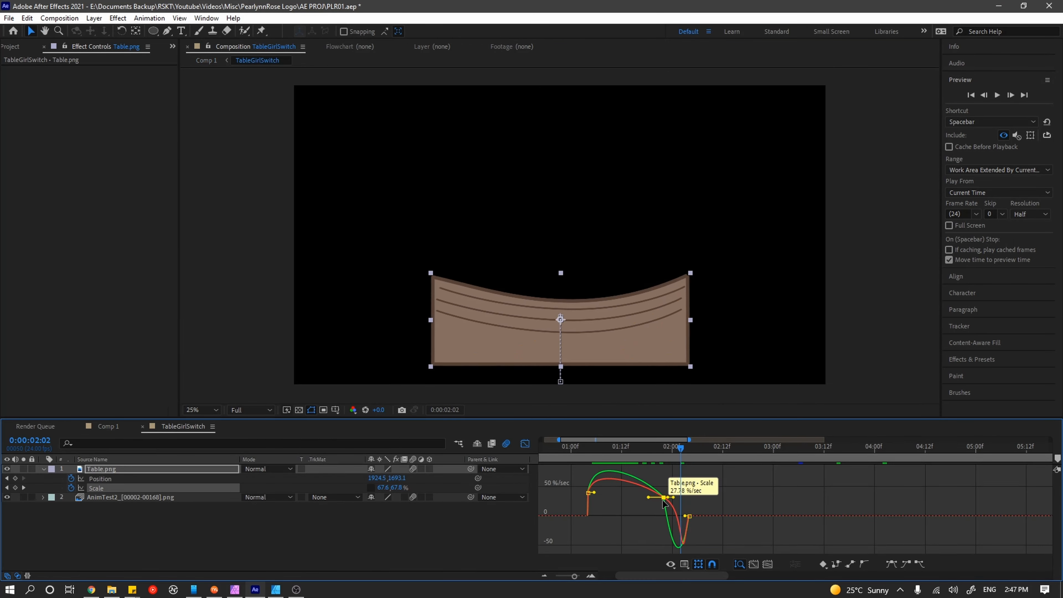
- Return the TableGirlSwitch timeline from the graph editor to layer bars and go to about 1:08
key(shift+F3)
click(603, 455)
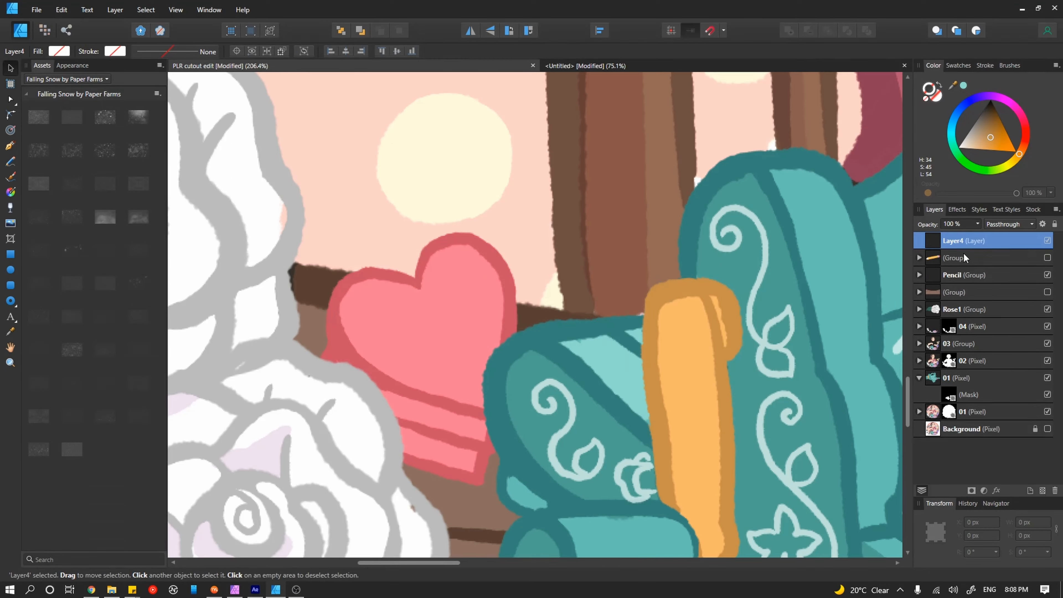
- Place the first outline point at the pink heart's upper notch on Layer4
click(418, 285)
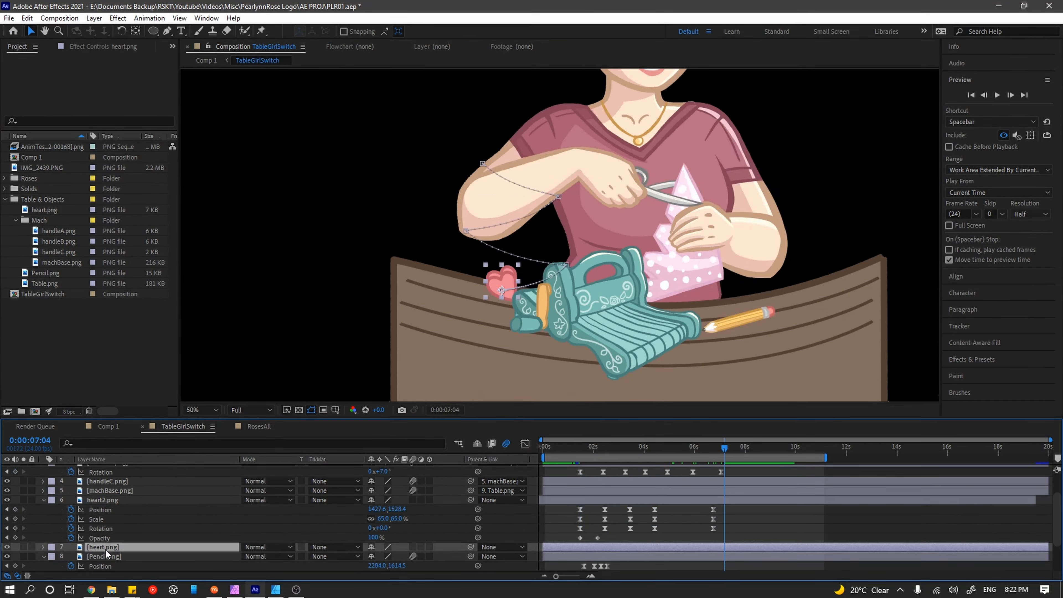
- Scrub TableGirlSwitch to about 3.5 seconds to review the motion of the hearts and table objects
mouse_move(637, 448)
mouse_down()
mouse_move(615, 448)
mouse_move(651, 458)
mouse_move(629, 458)
mouse_up()
scroll(629, 457, down, 2)
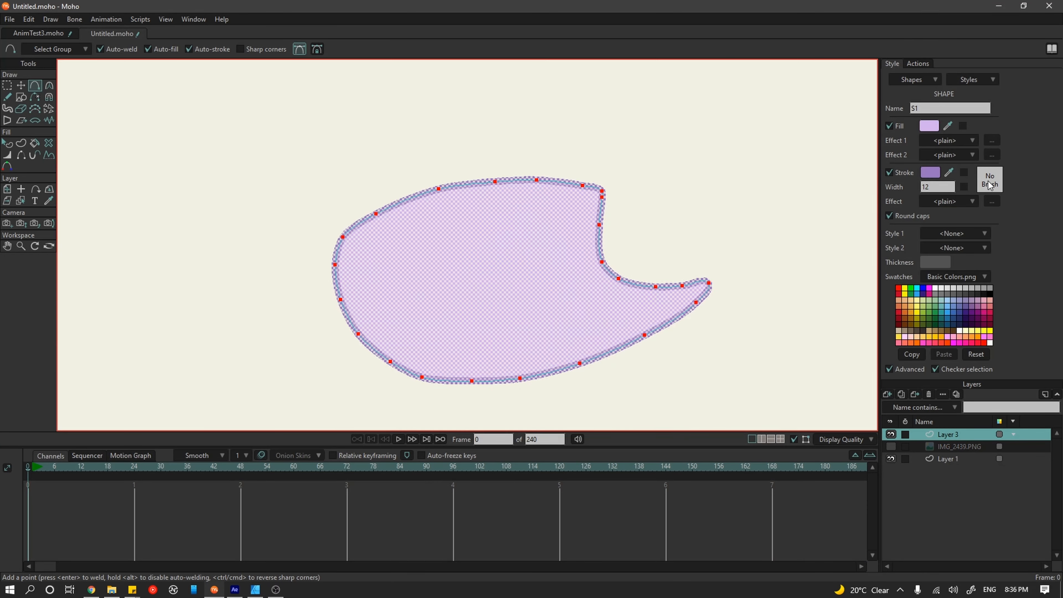
- Assign a textured brush to the purple stroke of shape S1 on Layer 3 in Moho
click(990, 180)
click(456, 212)
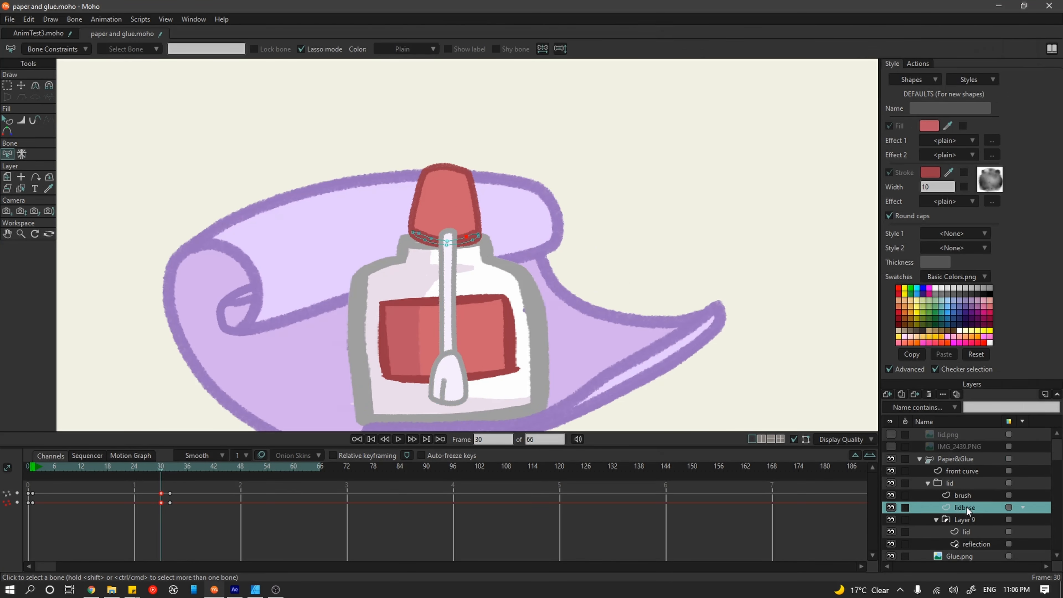
- Select the front curve layer in the paper and glue file, and open the HL layer's settings in the pen file
click(972, 469)
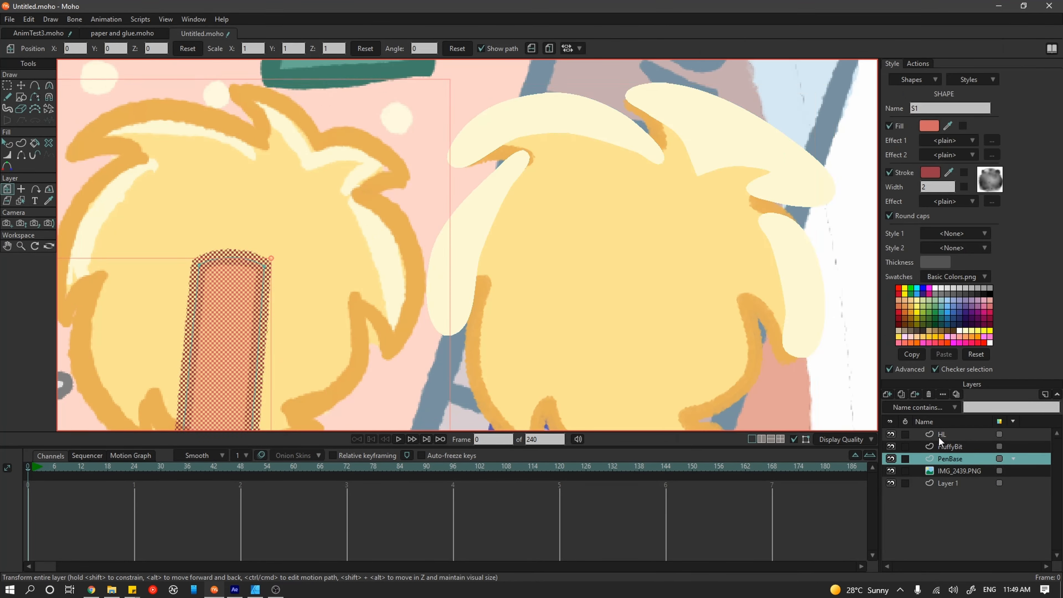
double_click(939, 436)
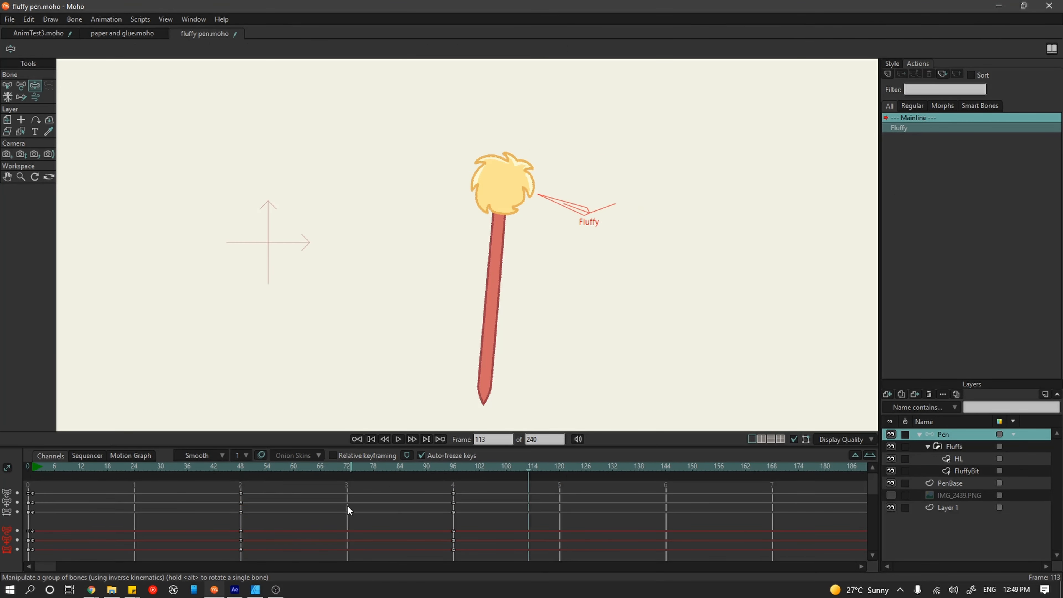
- Apply a keyframe command to the Fluffy bone channels near the start of the timeline
right_click(39, 509)
click(82, 482)
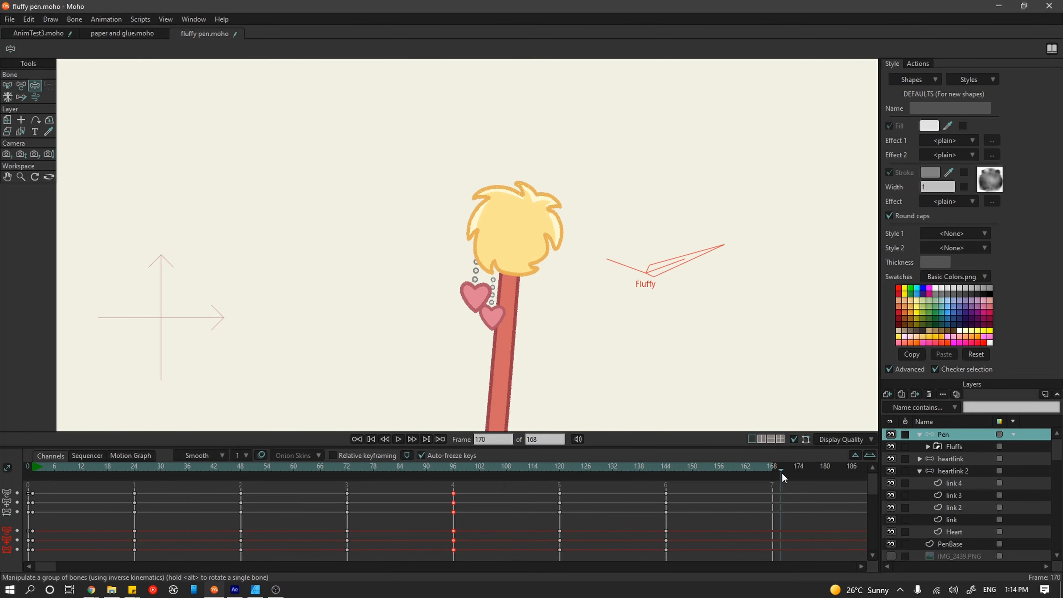
- Start exporting the fluffy pen animation
click(9, 19)
click(63, 240)
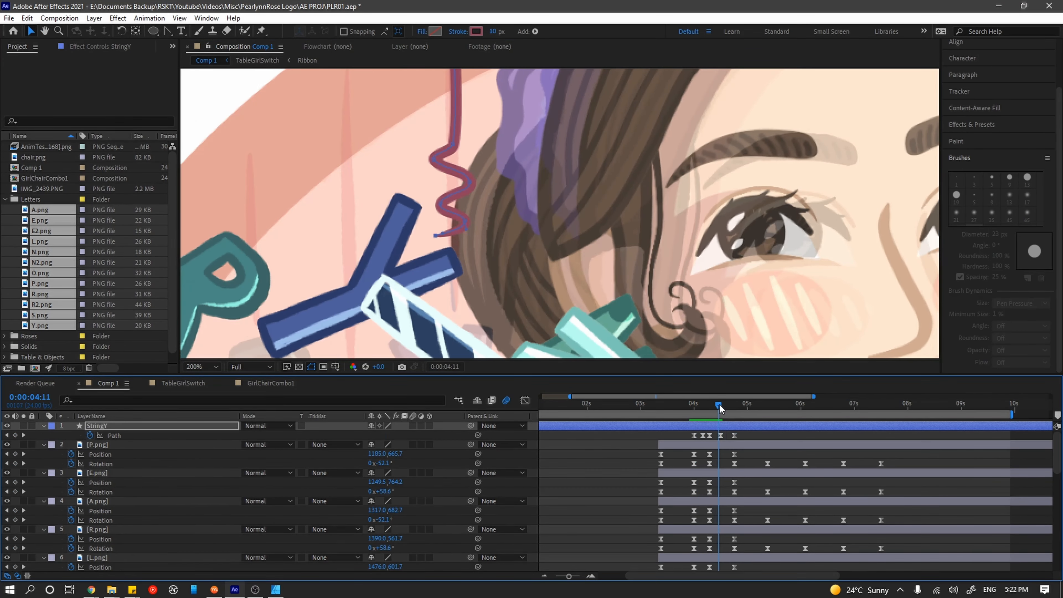
- Preview the StringY path animation and inspect the string's shape above the letter Y between about 3:18 and 4:15
click(679, 409)
scroll(560, 213, down, 1)
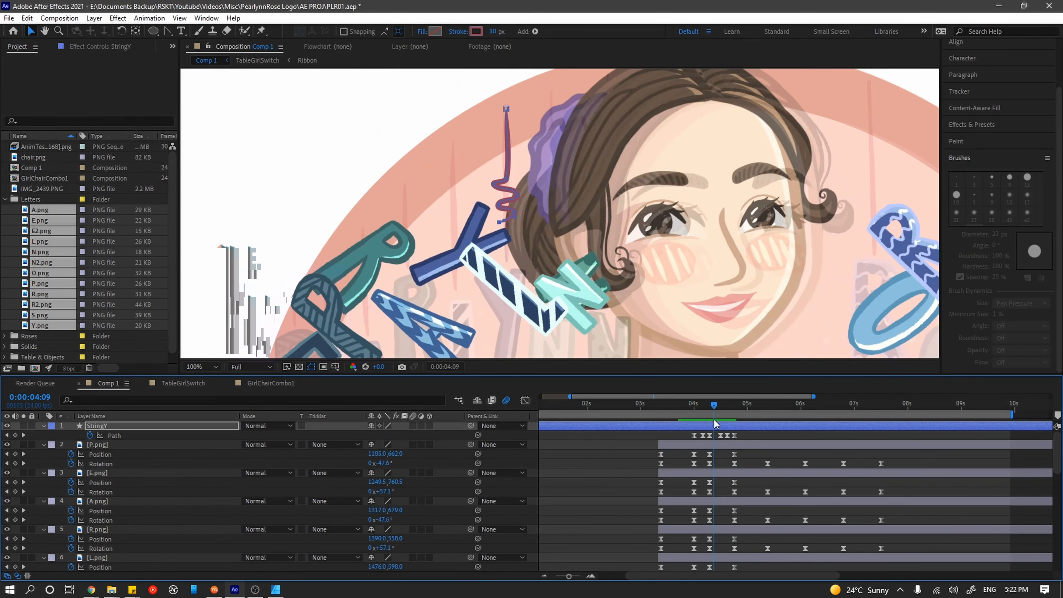
scroll(559, 214, down, 1)
key(space)
scroll(559, 213, up, 2)
click(710, 407)
click(597, 198)
scroll(609, 118, down, 1)
click(730, 407)
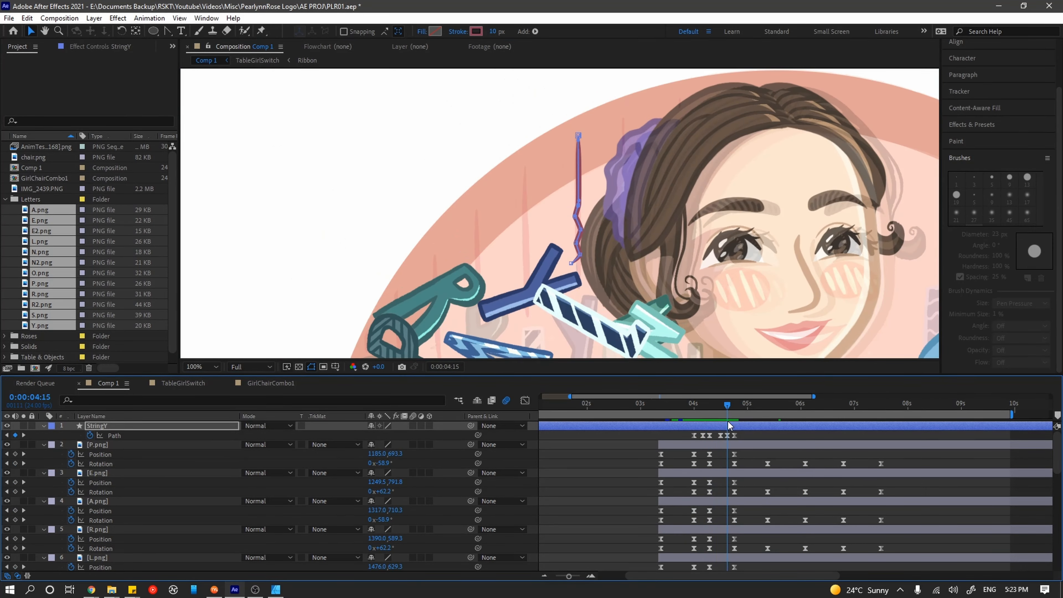
- Edit the StringY path at 3:19 to set a Path keyframe, and check the string from slightly earlier
click(684, 407)
click(579, 206)
key(a)
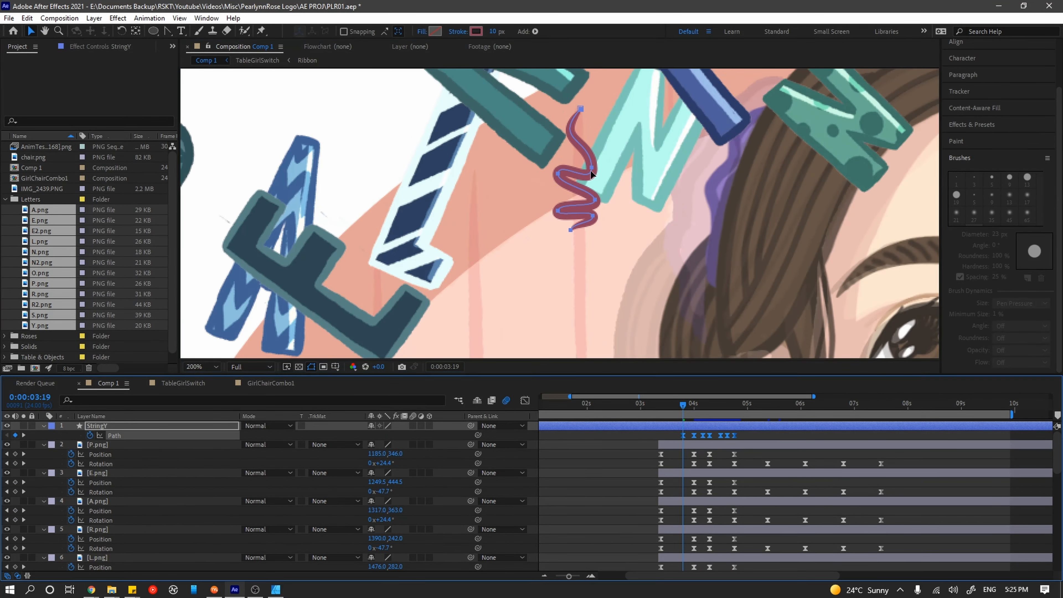
scroll(591, 174, down, 3)
click(677, 407)
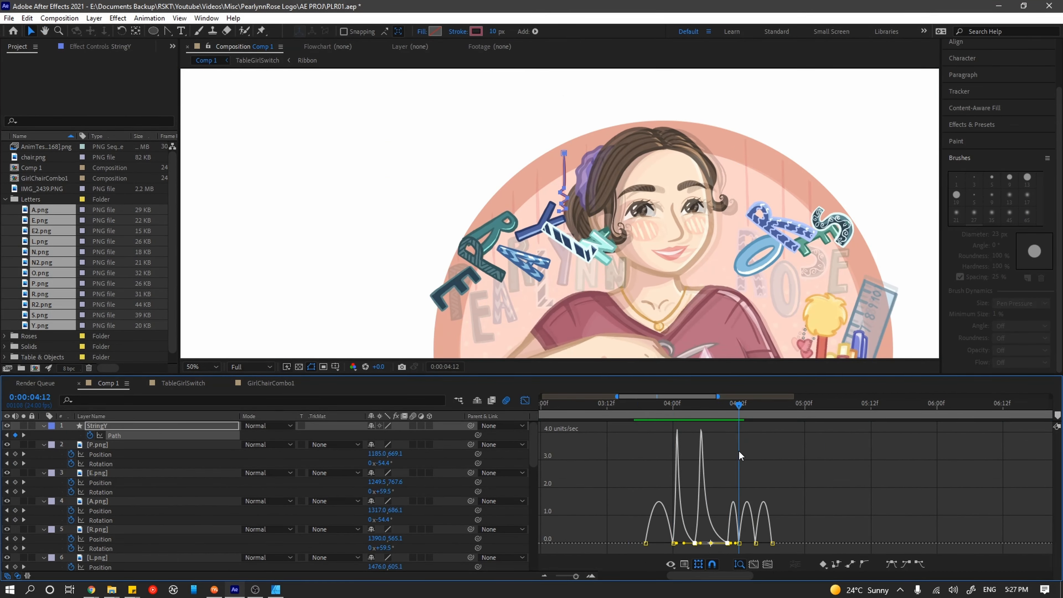
- Return the timeline from the graph editor to layer bars at about 4:00 and enlarge the timeline area
click(525, 400)
click(673, 407)
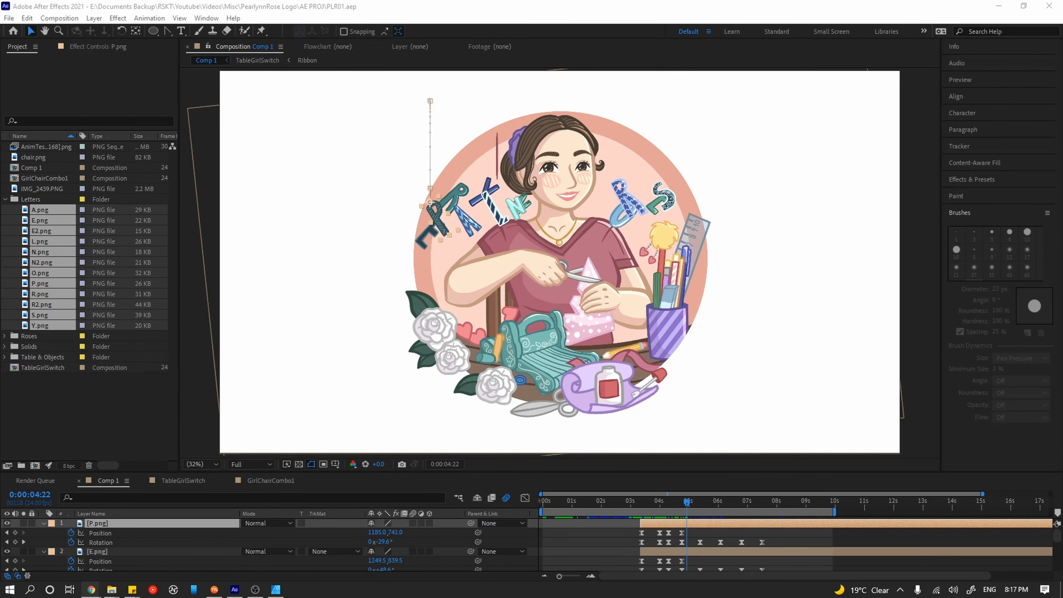
drag(596, 473, 597, 397)
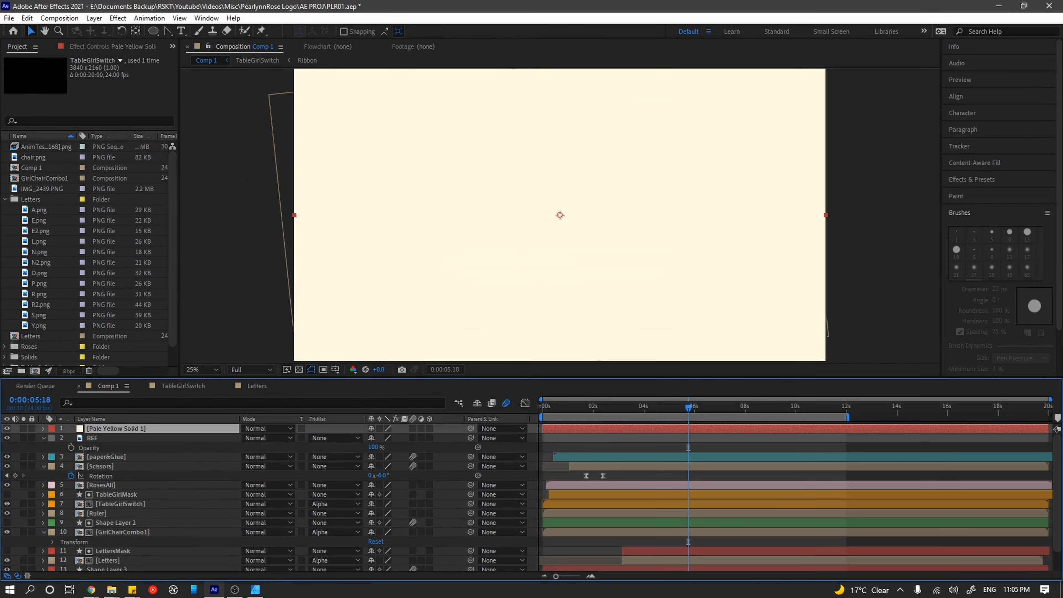
- Apply CC Particle World to Pale Yellow Solid 1 and set its particle type to Lens Convex
click(972, 178)
double_click(996, 224)
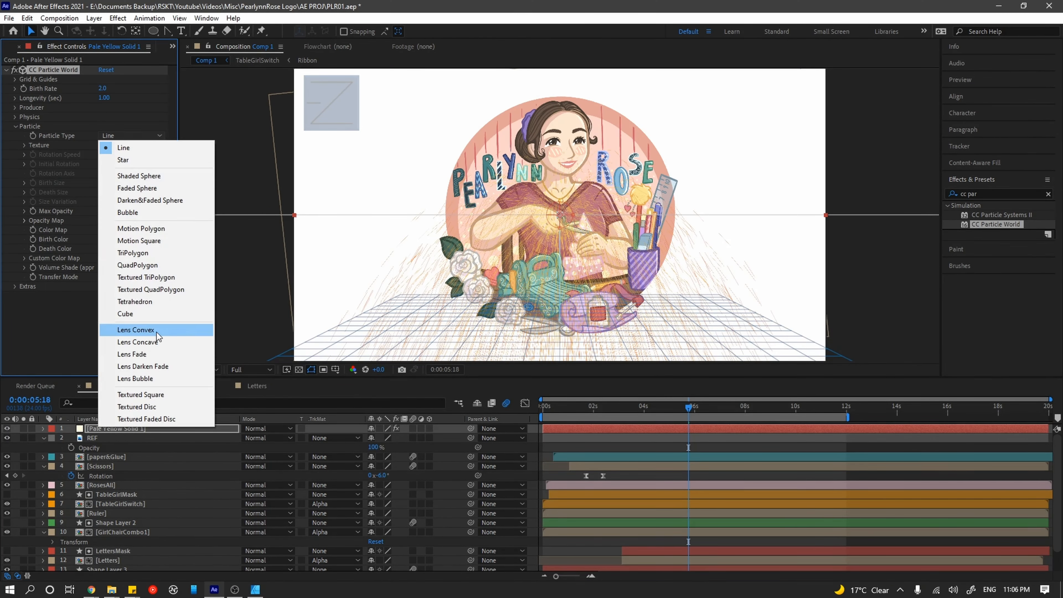
click(136, 330)
- Set the particles' Birth Rate to 0.5, Velocity to 3.75 and Death Size to .01
click(16, 117)
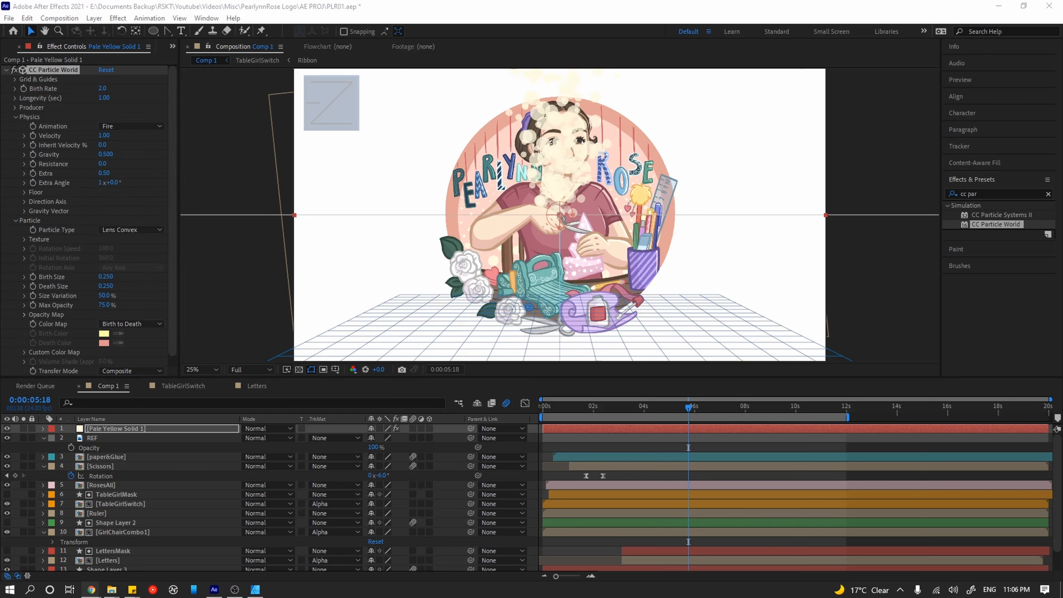
click(103, 88)
text(0.5)
key(Return)
text(.0)
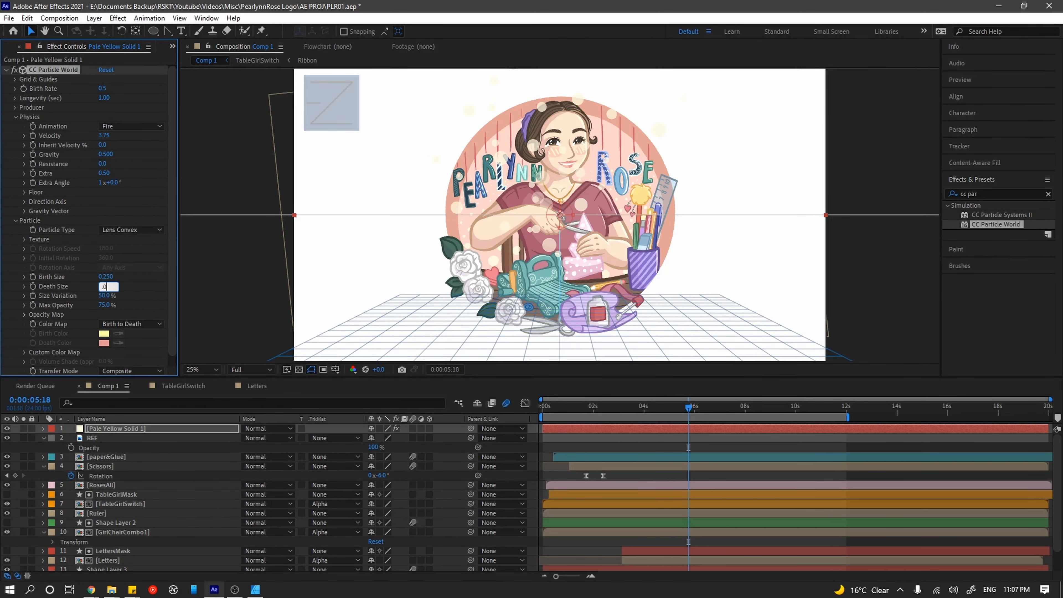
text(1)
key(Return)
- Solo the Pale Yellow Solid 1 layer at about 3.5 seconds and move the particle producer down onto the floor grid
drag(689, 408, 632, 408)
click(24, 428)
drag(560, 215, 559, 323)
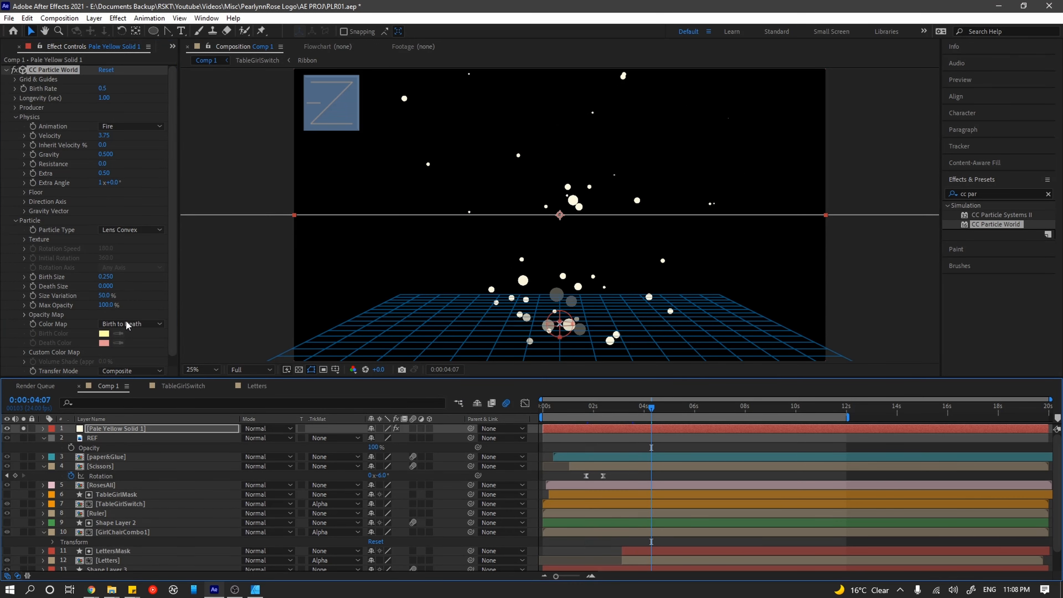
- Review the lower CC Particle World settings through the Extras group
scroll(88, 209, down, 1)
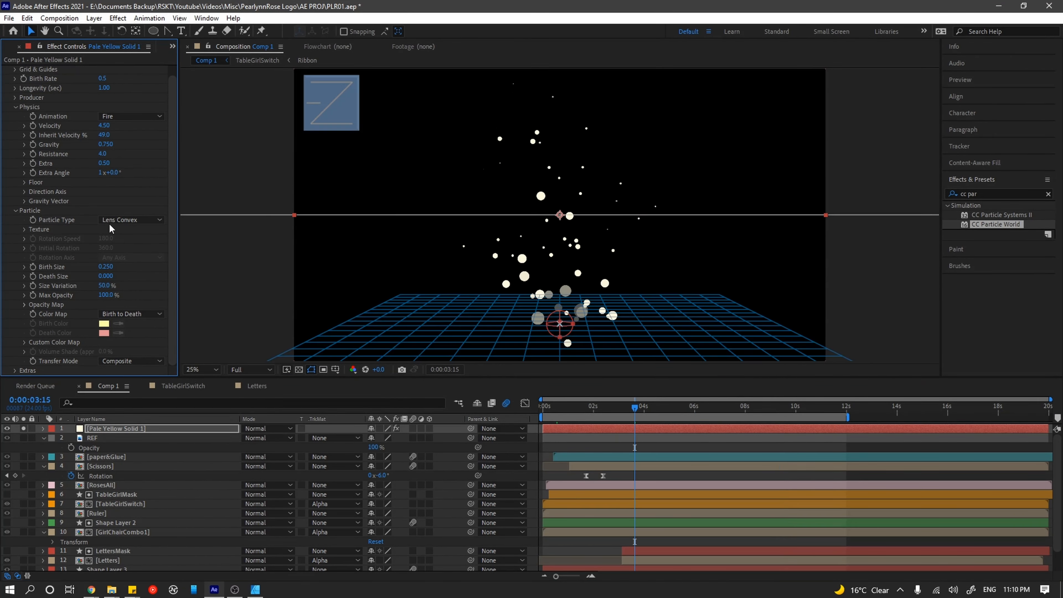
scroll(23, 109, down, 2)
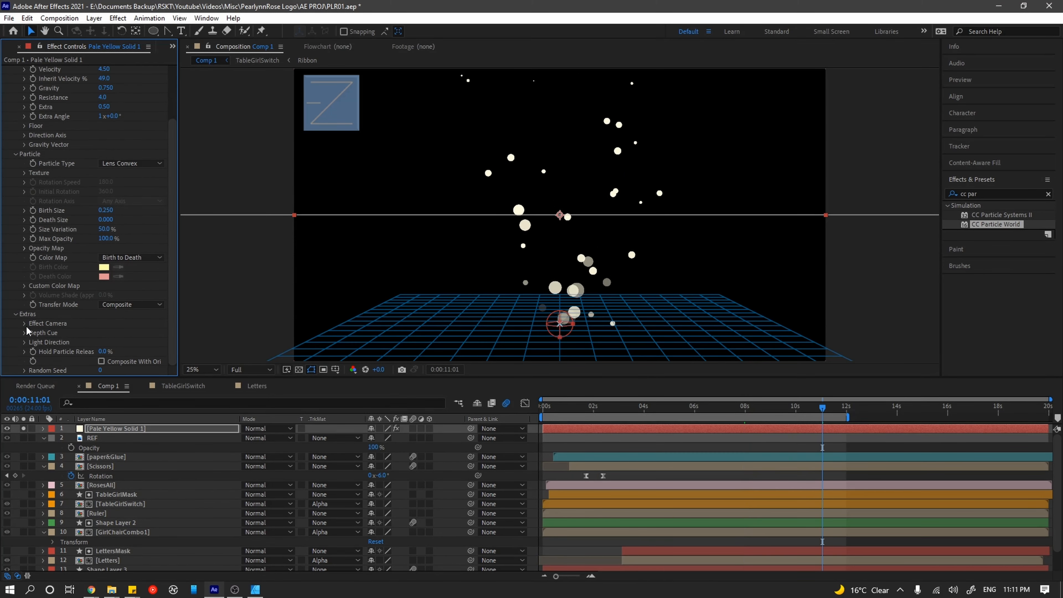
- Place Pale Yellow Solid 1 directly beneath Shape Layer 4 with an Alpha track matte, and save the project
right_click(577, 106)
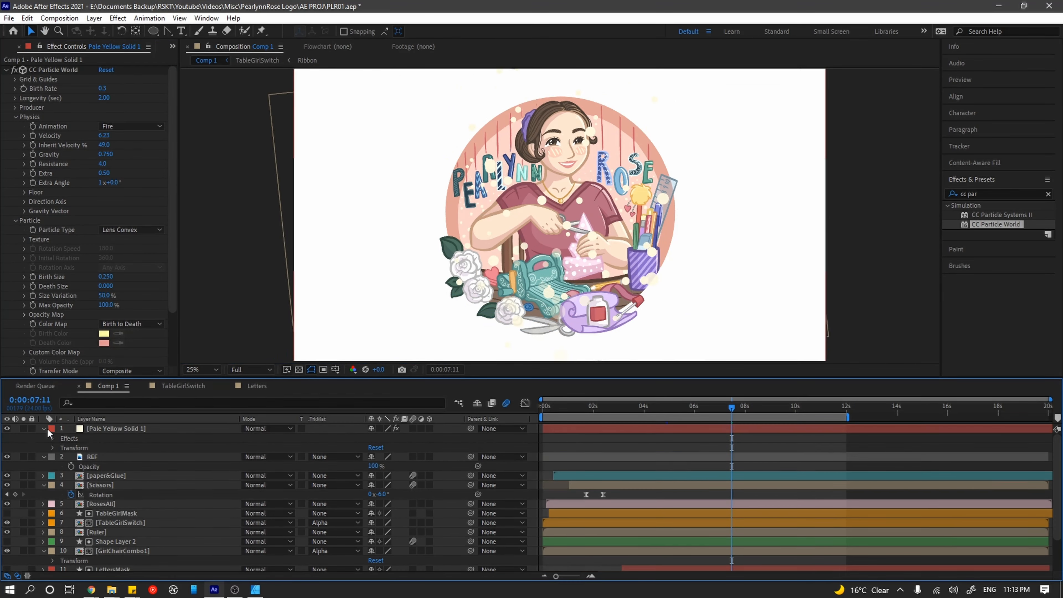
scroll(144, 544, down, 1)
click(144, 549)
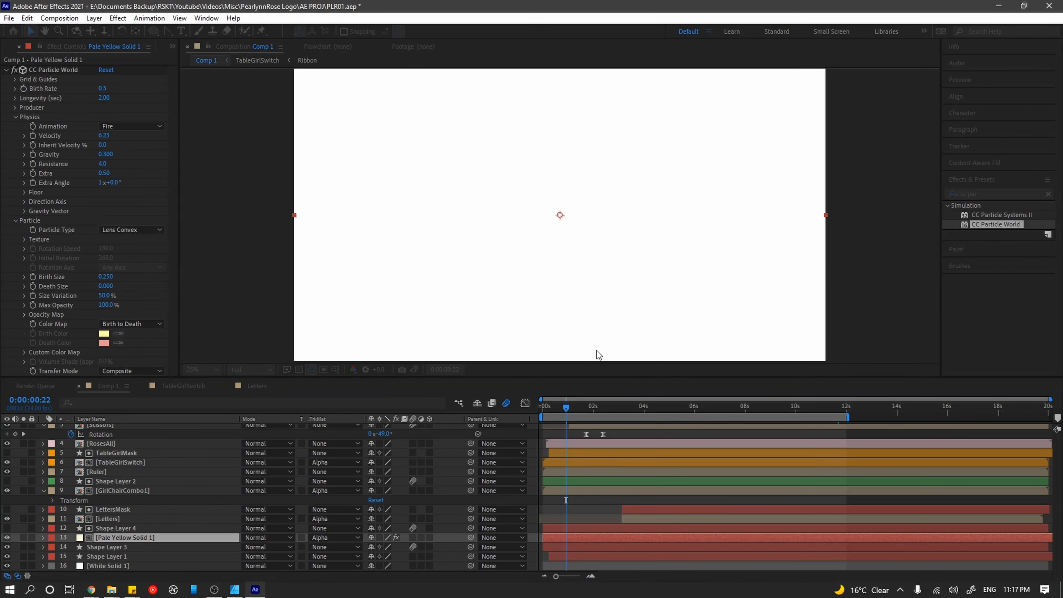
key(ctrl+s)
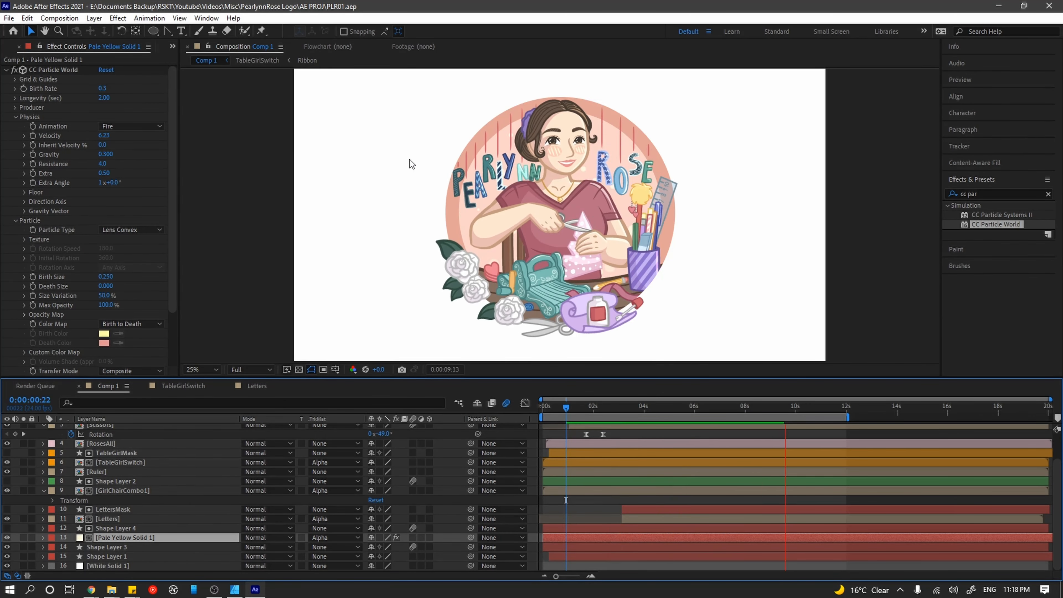
- Preview the Comp 1 animation from its first frame
click(733, 408)
key(Home)
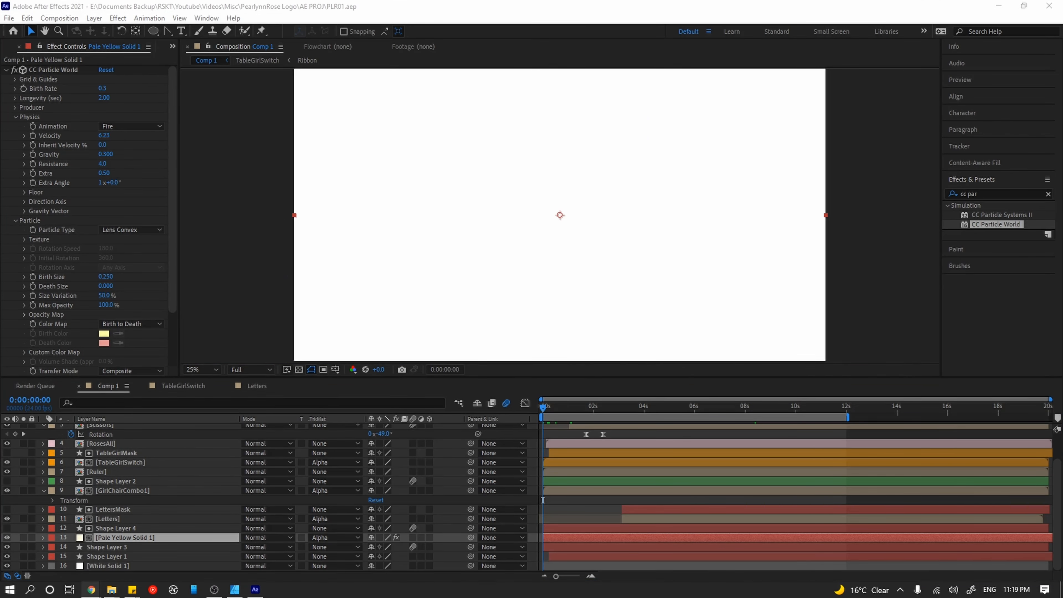
key(space)
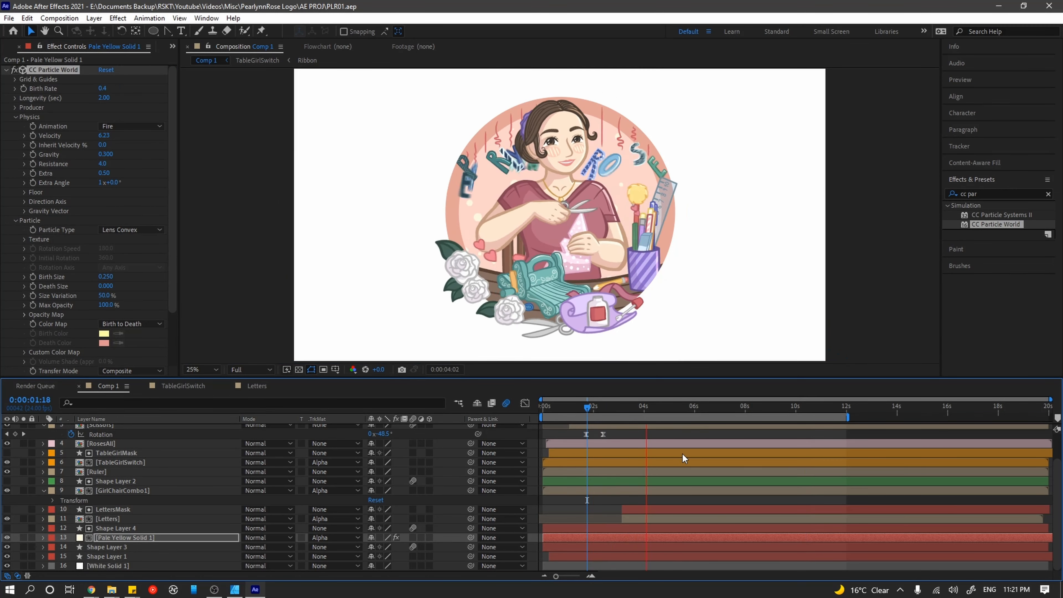
- Set the Opacity of Pale Yellow Solid 1 to 50%
click(124, 537)
key(t)
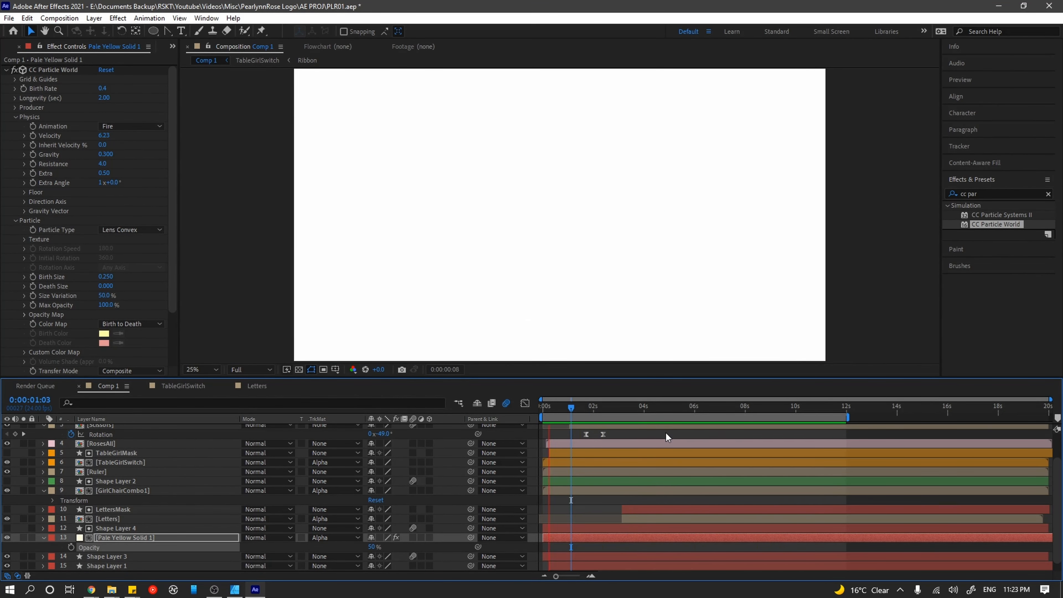
click(812, 413)
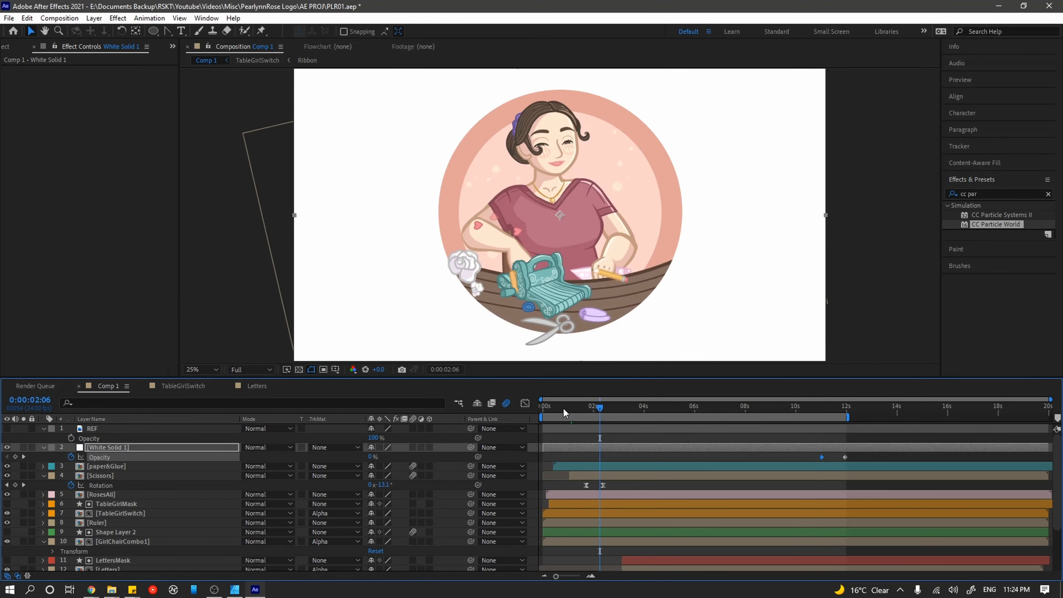
- Preview Comp 1 with the White Solid 1 fade in place and save the project
key(space)
click(8, 19)
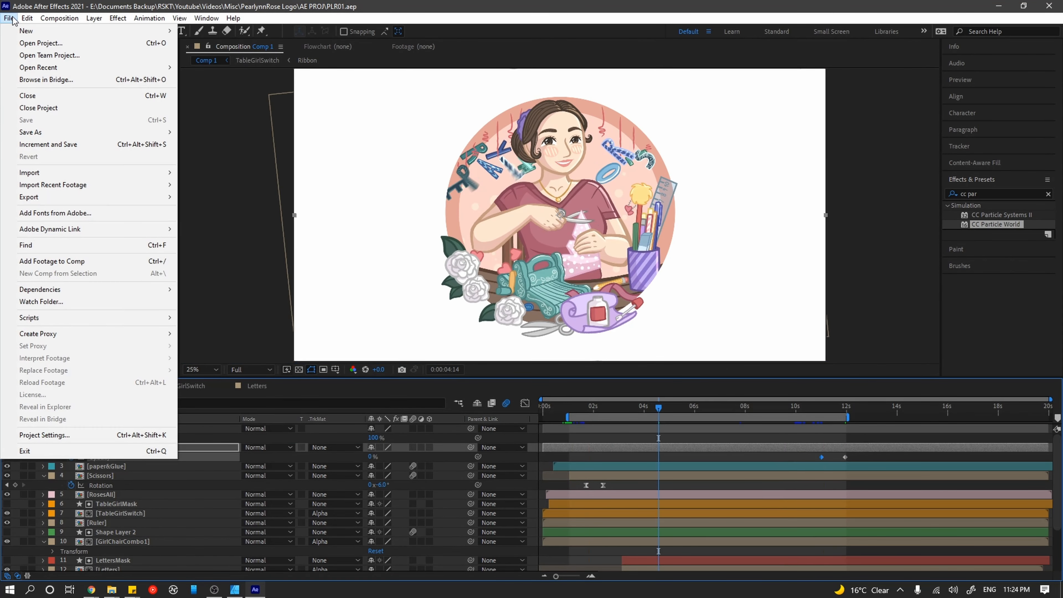
click(21, 119)
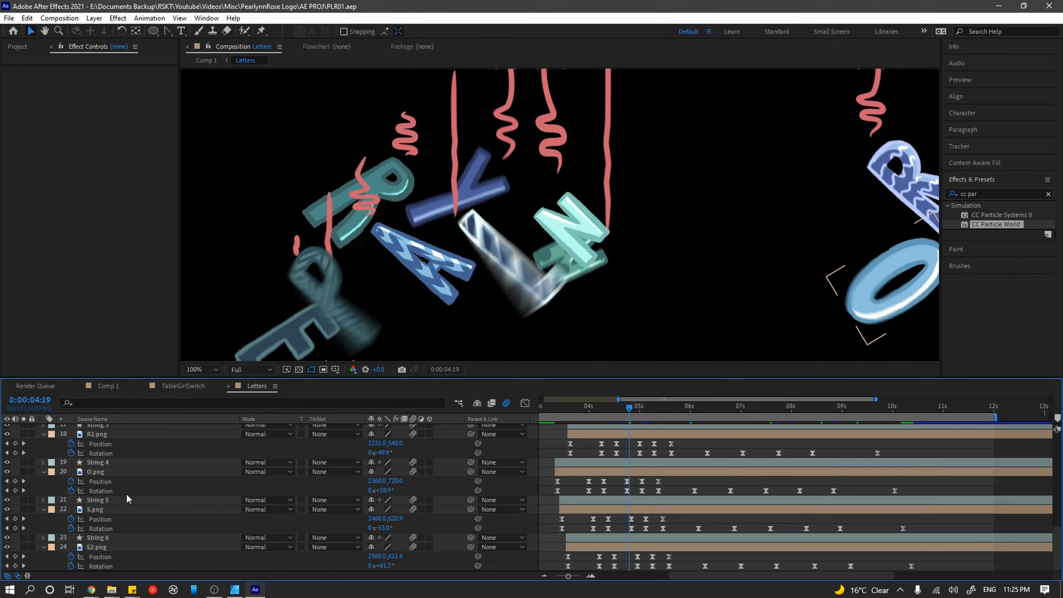
- Select three layers together in the Letters composition
scroll(129, 498, up, 4)
ctrl+click(120, 429)
ctrl+click(119, 466)
ctrl+click(120, 504)
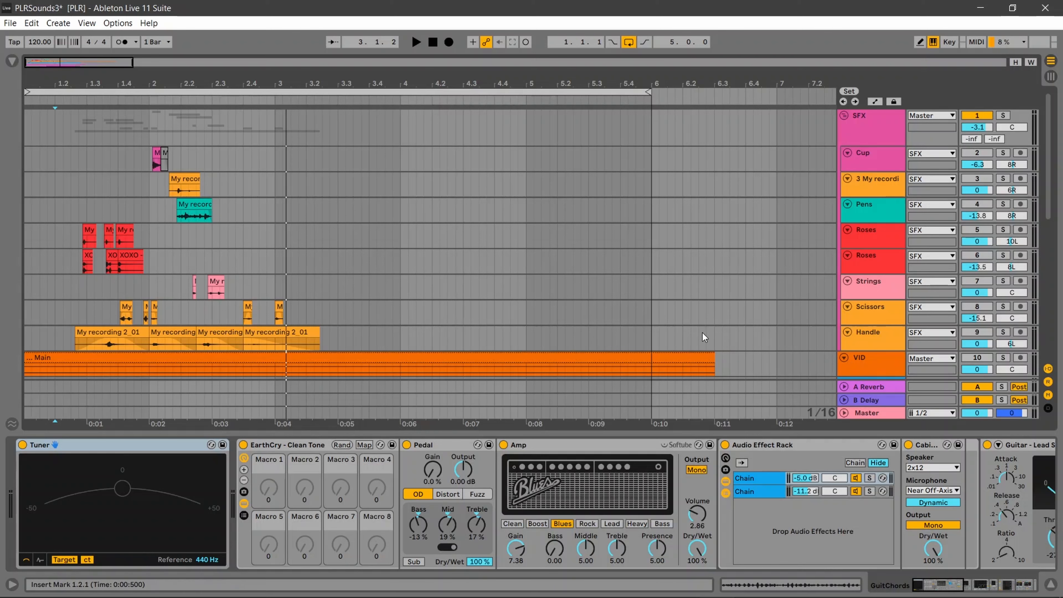
- In Ableton Live, open the video window for the Main clip on the VID track
scroll(703, 335, down, 2)
click(529, 315)
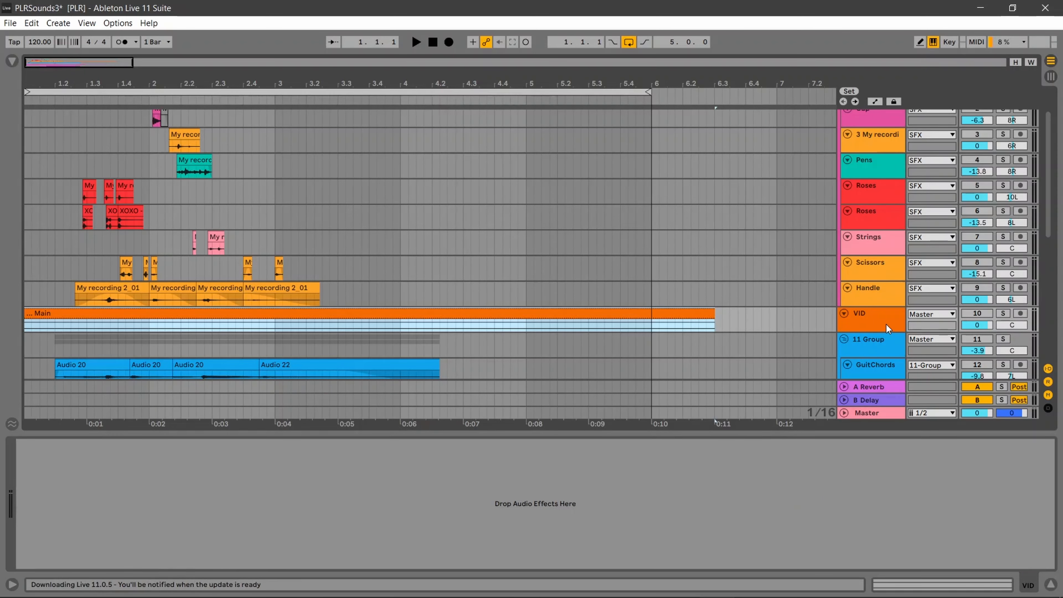
right_click(154, 312)
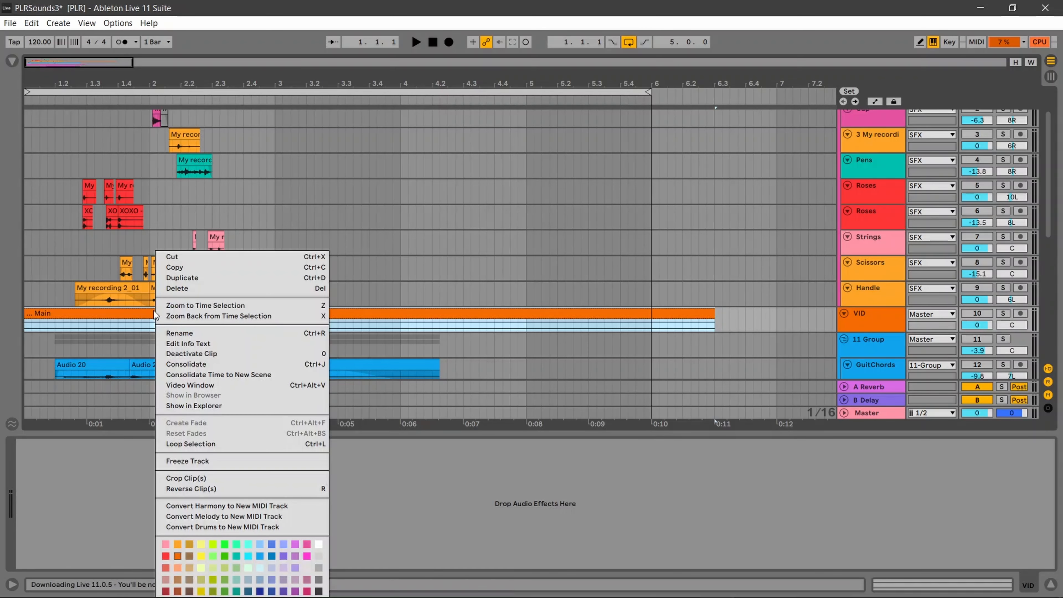
click(244, 386)
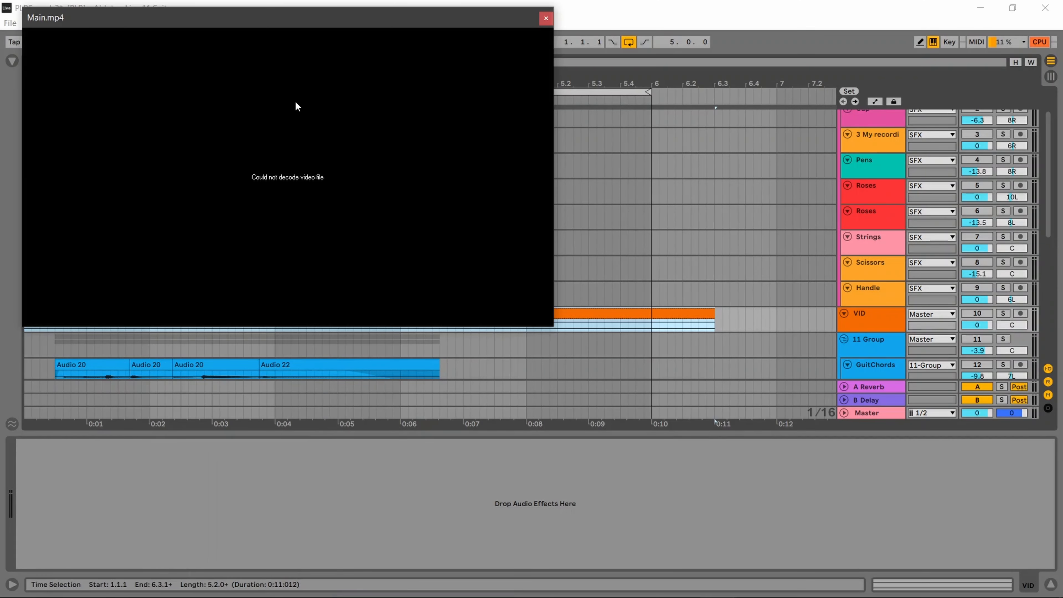
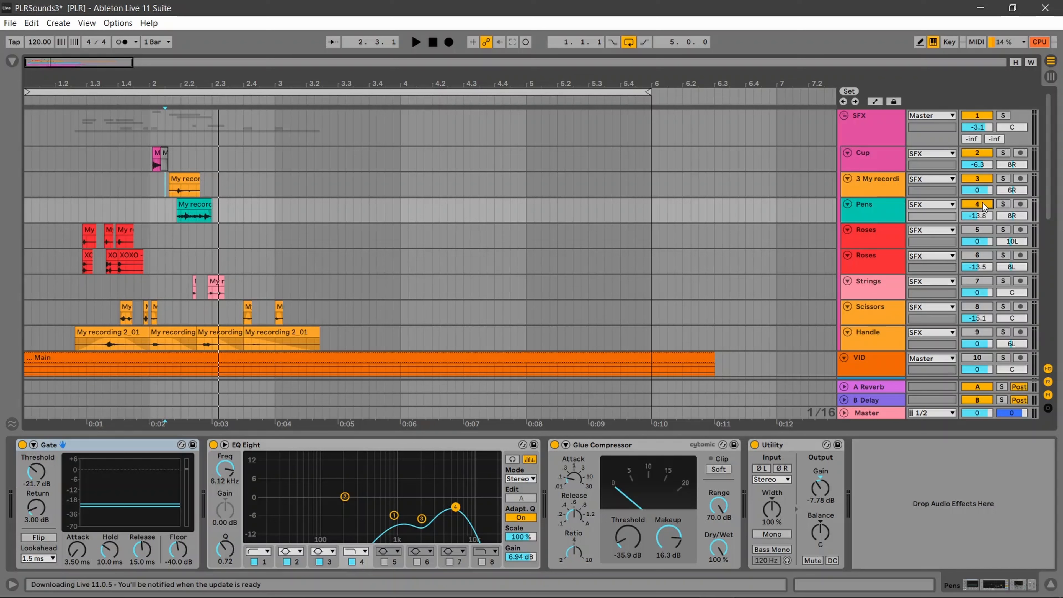
- Solo the Pens track, bypass its Glue Compressor, EQ Eight and Gate, and listen to the recording without them
click(1004, 204)
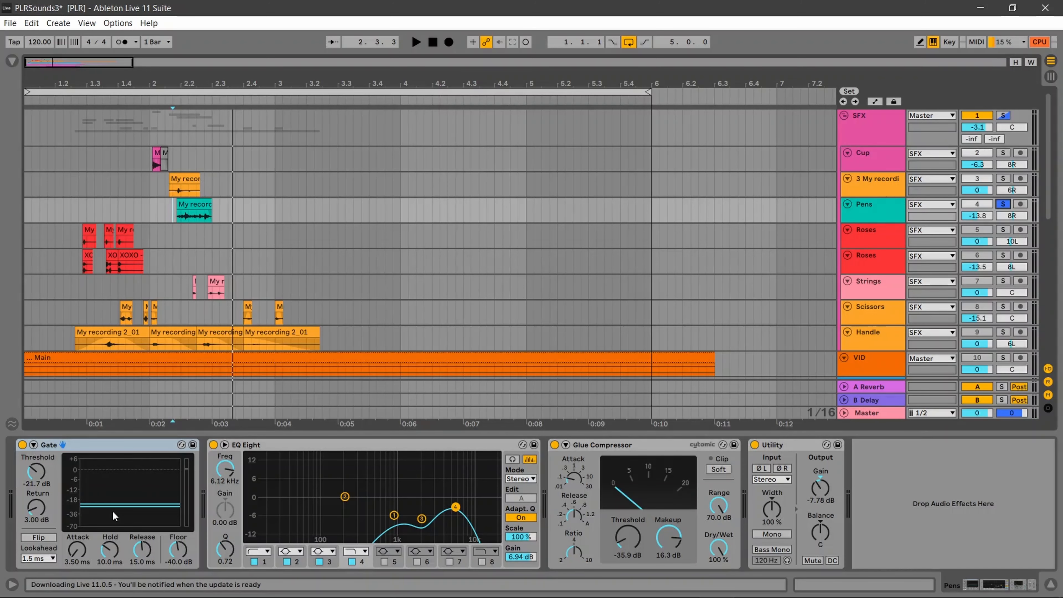
click(555, 445)
click(213, 445)
click(23, 445)
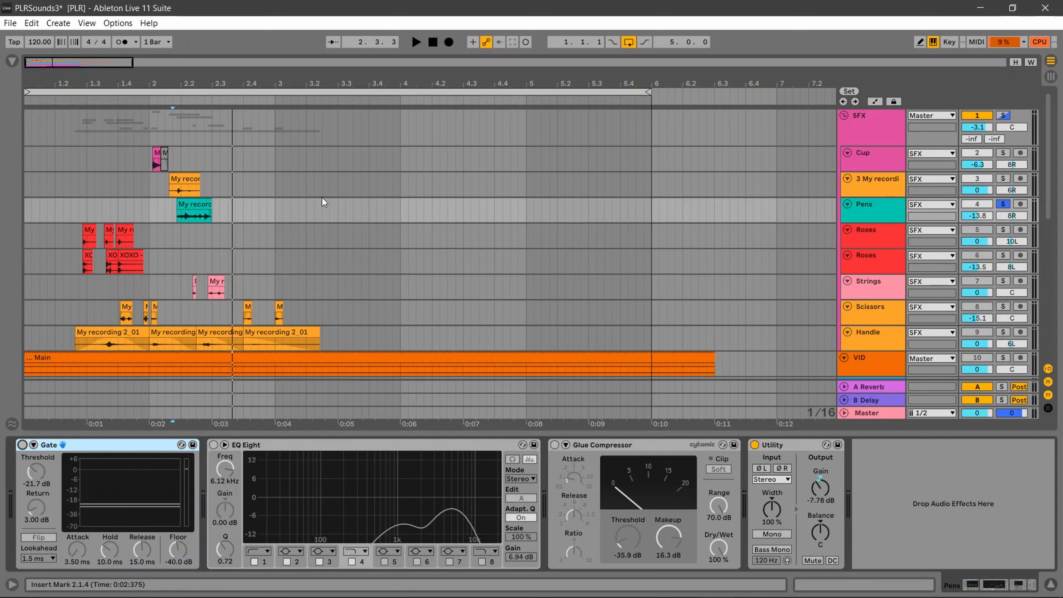
key(space)
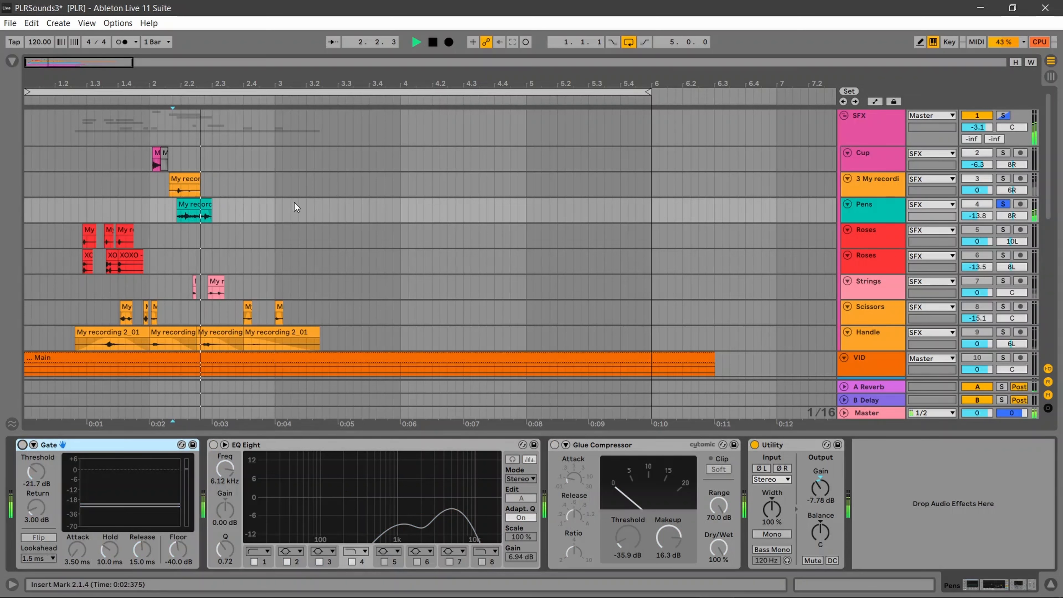
key(space)
- Re-enable the Gate and EQ Eight on the Pens track one after the other, auditioning the sound with each
click(23, 444)
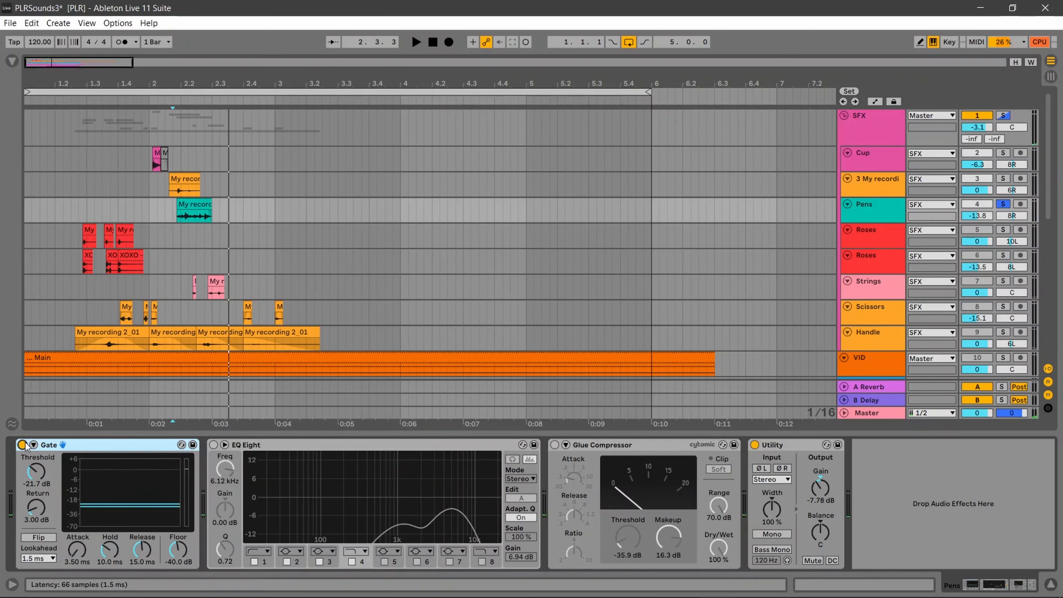
key(space)
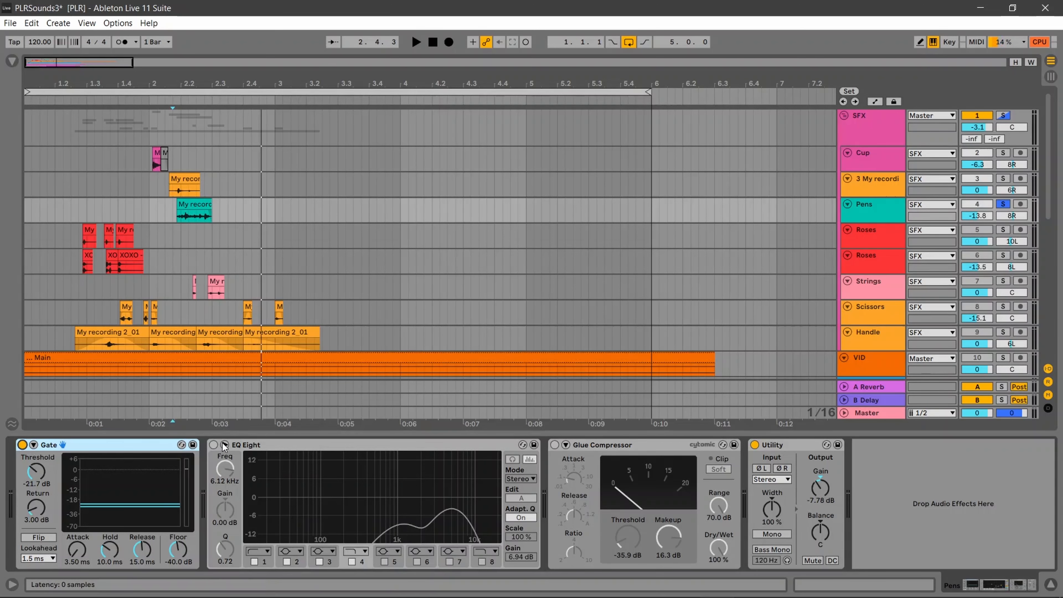
click(214, 445)
key(space)
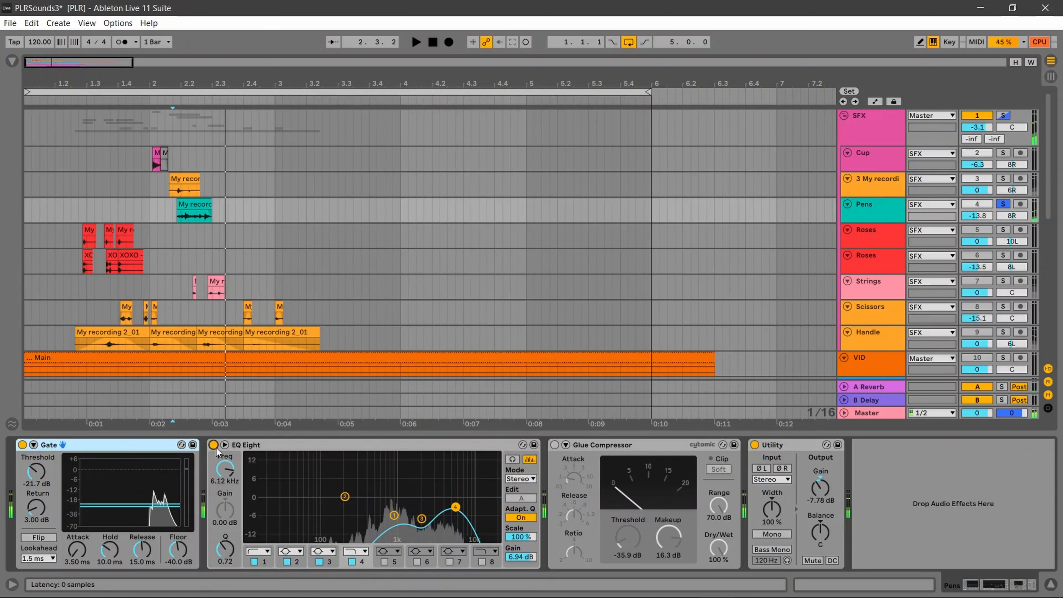
click(214, 445)
click(215, 446)
key(space)
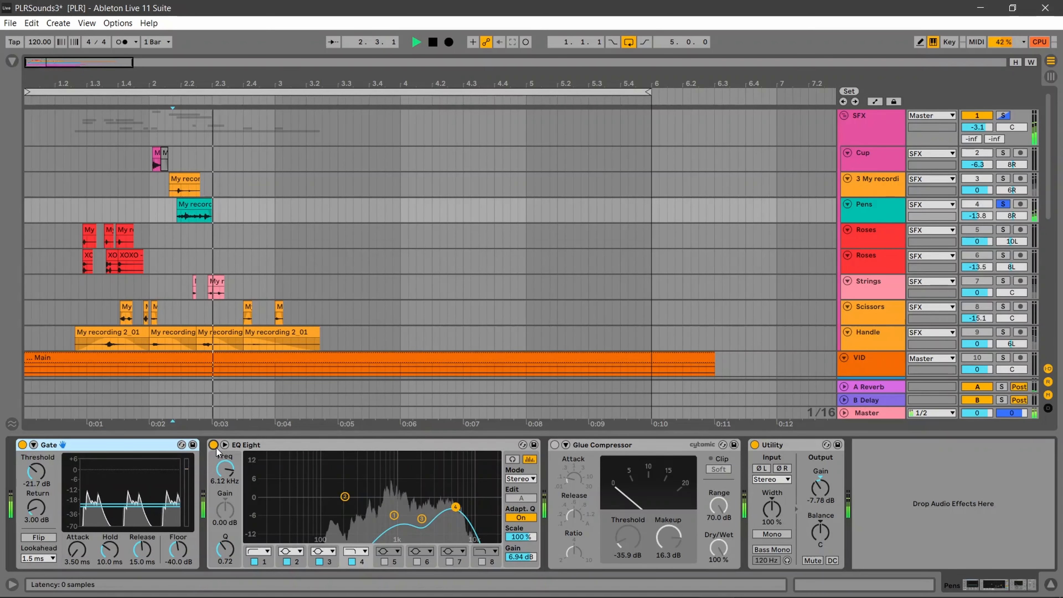
- Re-enable the Glue Compressor on the Pens track and listen to the fully processed sound
click(554, 445)
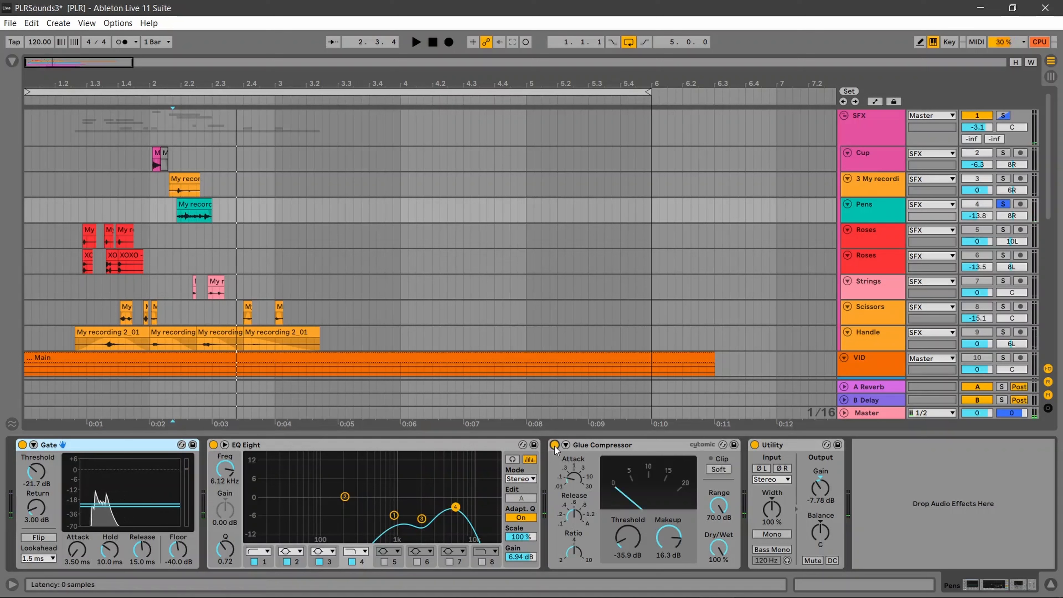
key(space)
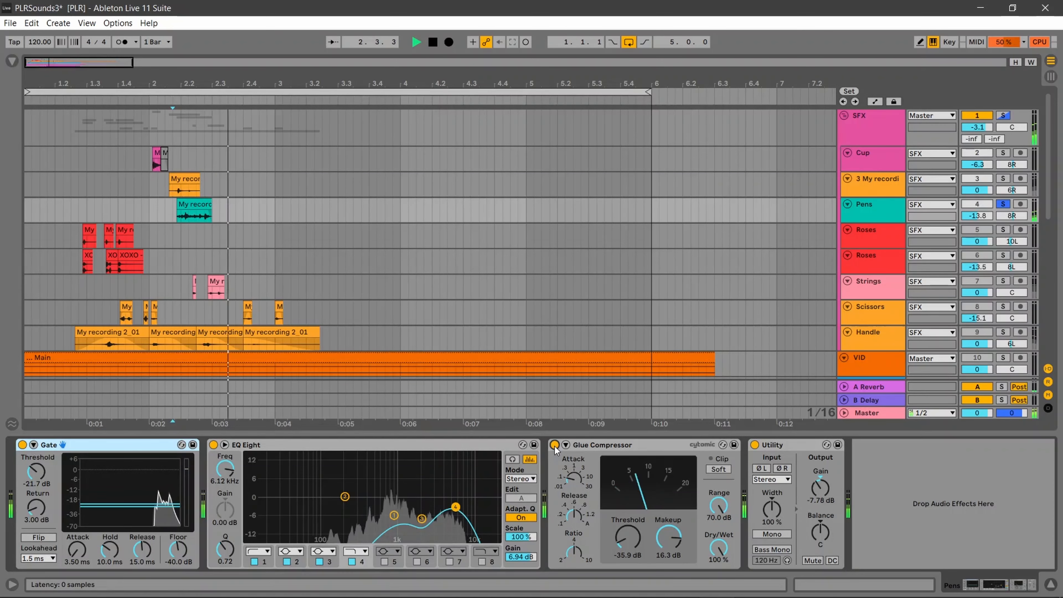
key(space)
- Solo the two Roses tracks and play them together from the start of their first clips
click(876, 232)
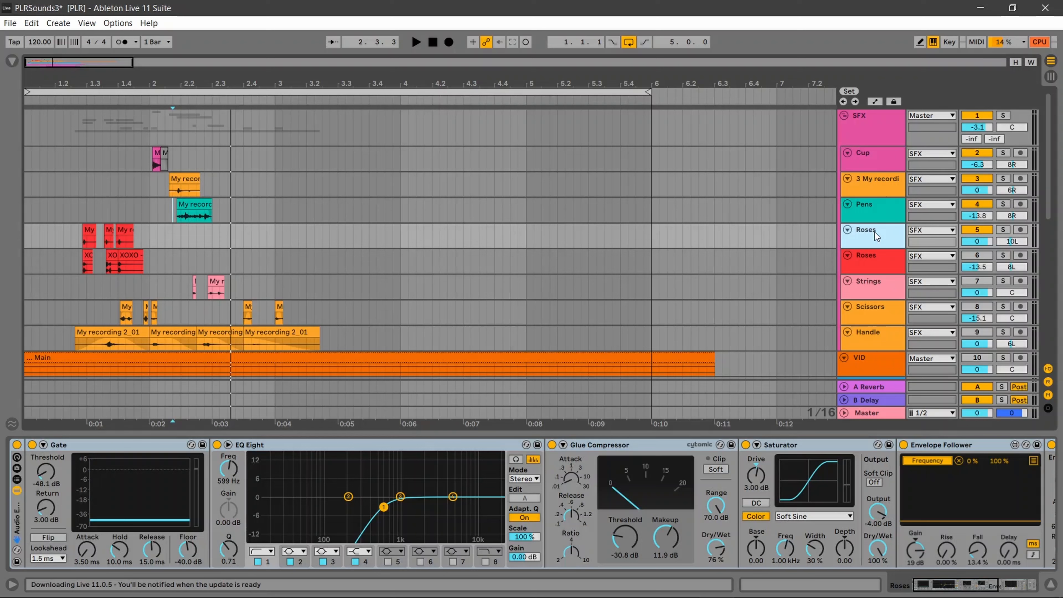
click(83, 242)
key(space)
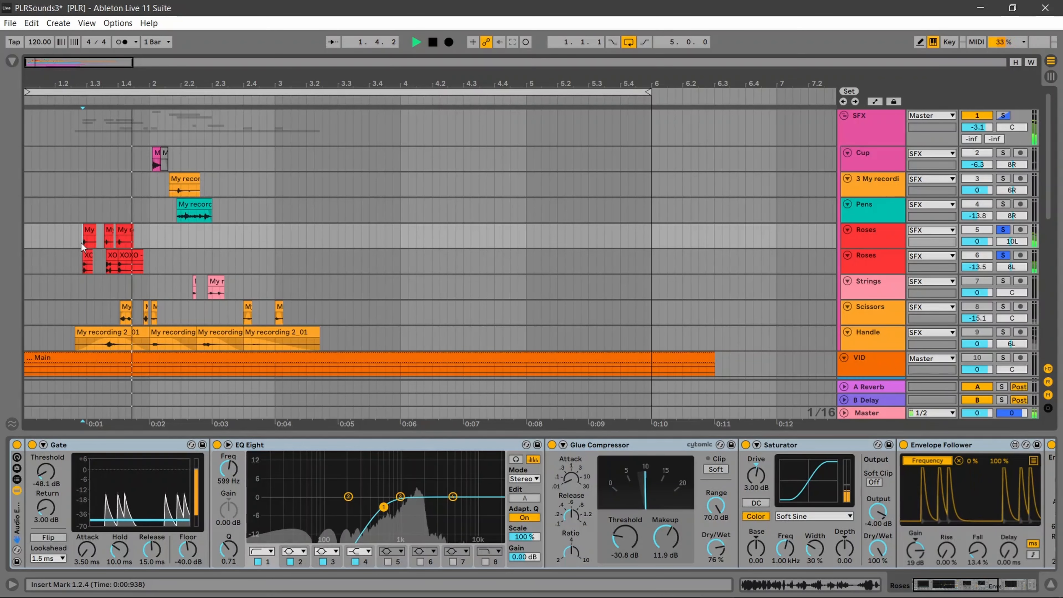
key(space)
- Audition the Roses recording track on its own, followed by the Roses track with the XOXO foley clips
drag(85, 74, 85, 143)
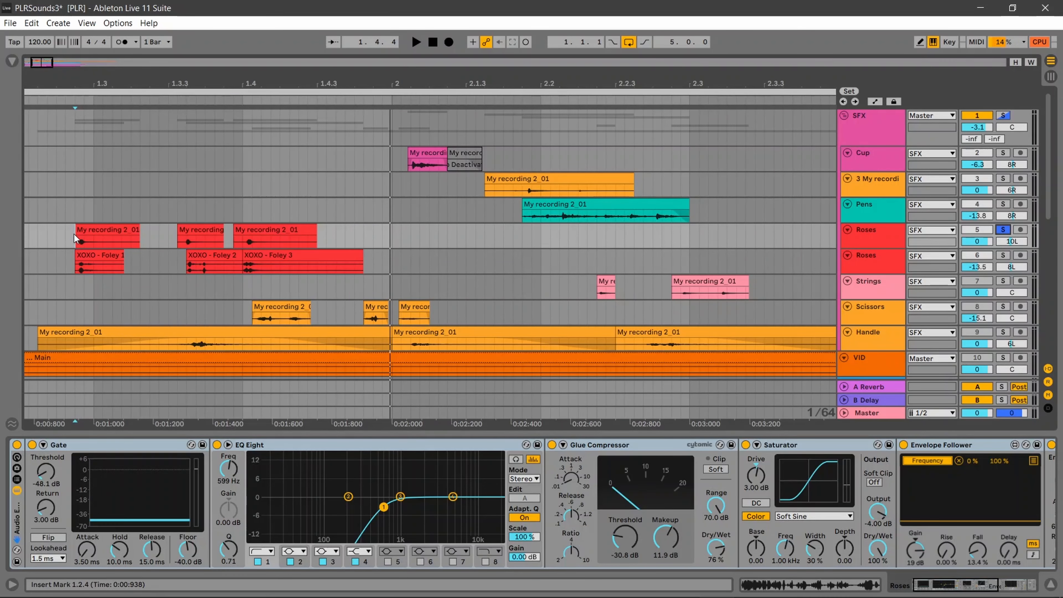
key(space)
click(1004, 255)
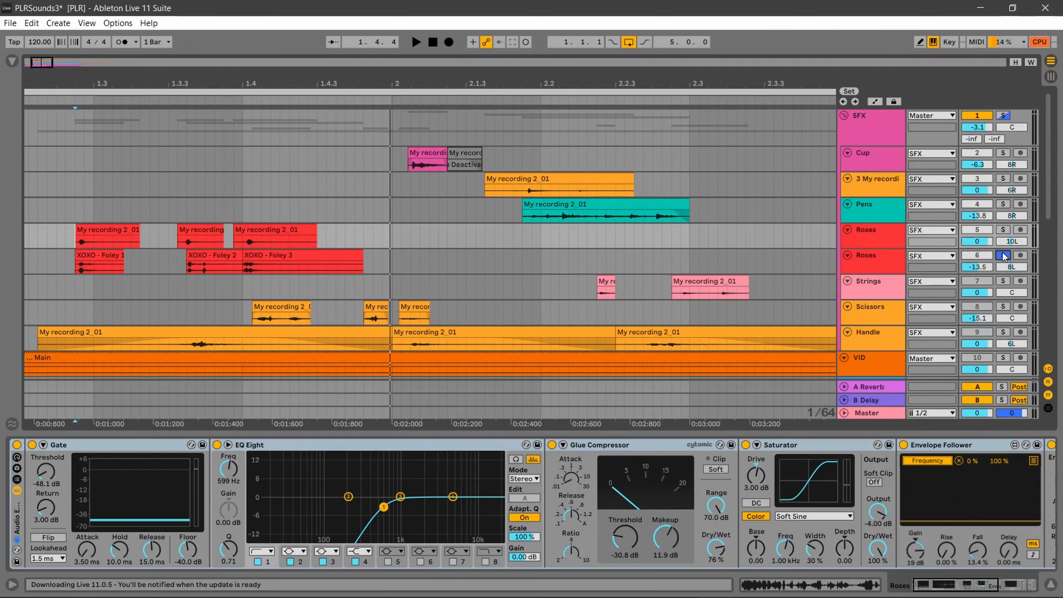
key(space)
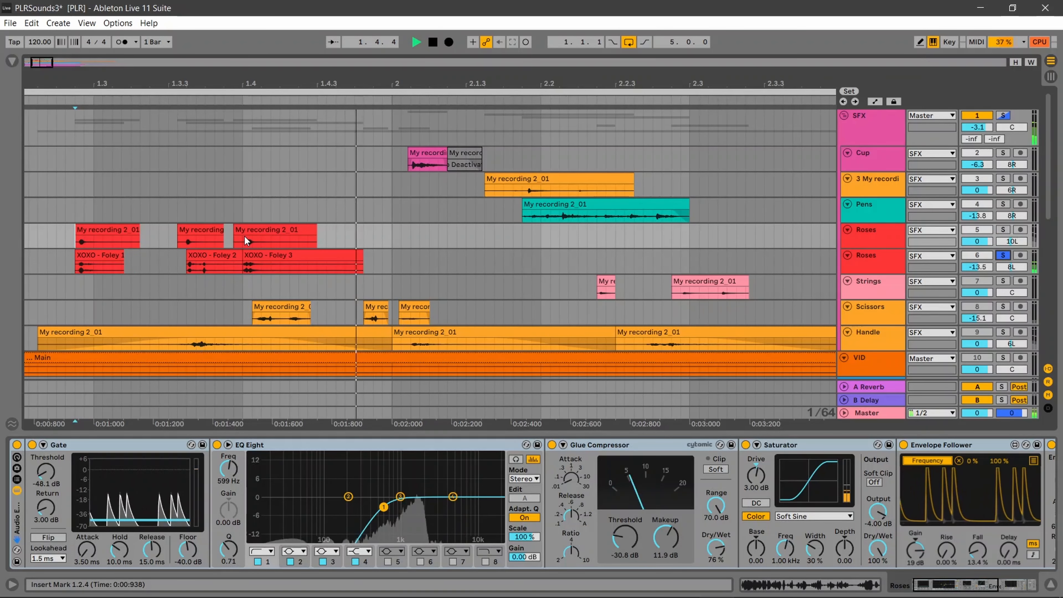
key(space)
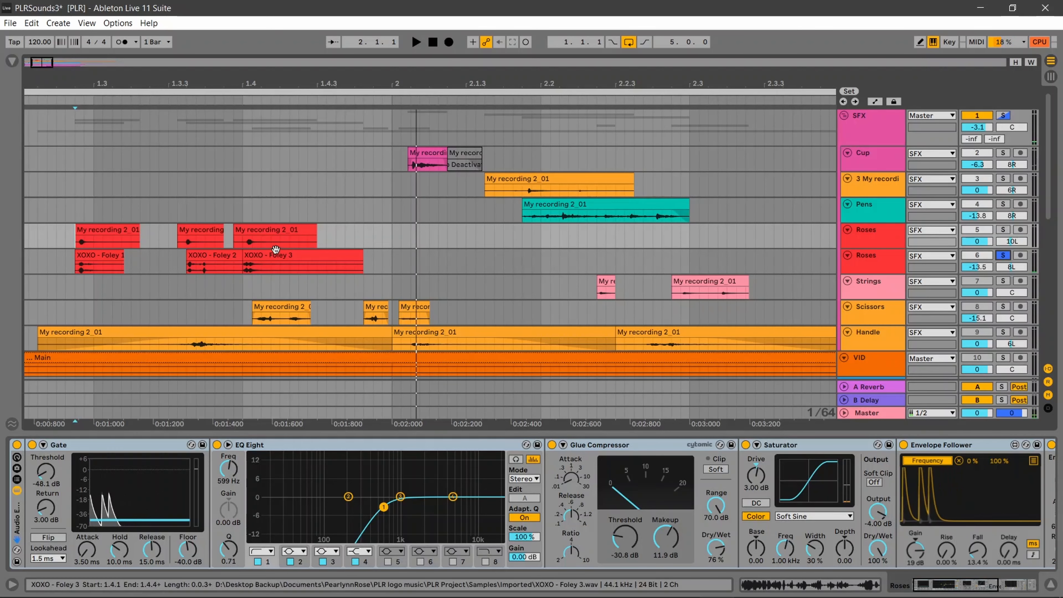
- Solo both Roses tracks together and examine the recording track's effect chain through Auto Filter and Utility
ctrl+click(1003, 230)
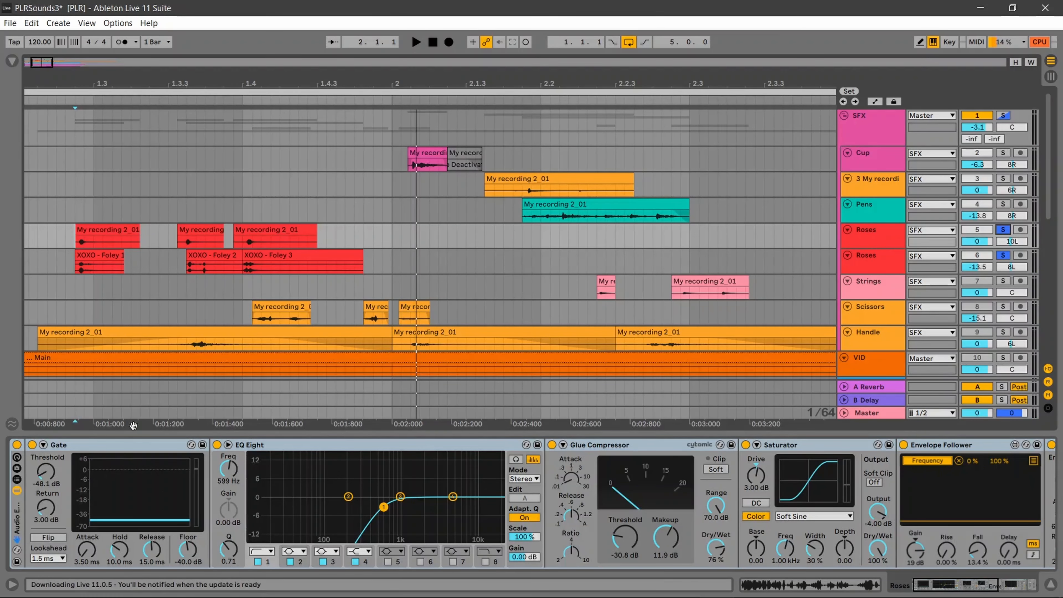
drag(971, 586, 1016, 586)
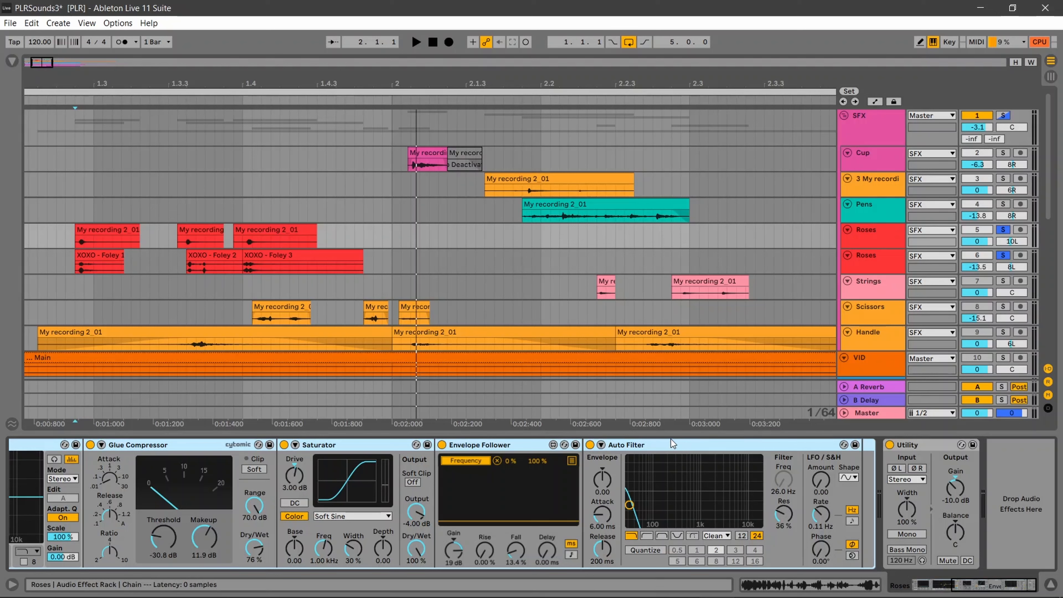
- Show the end of the XOXO foley track's effect chain and play both Roses tracks from the first foley clip
click(78, 266)
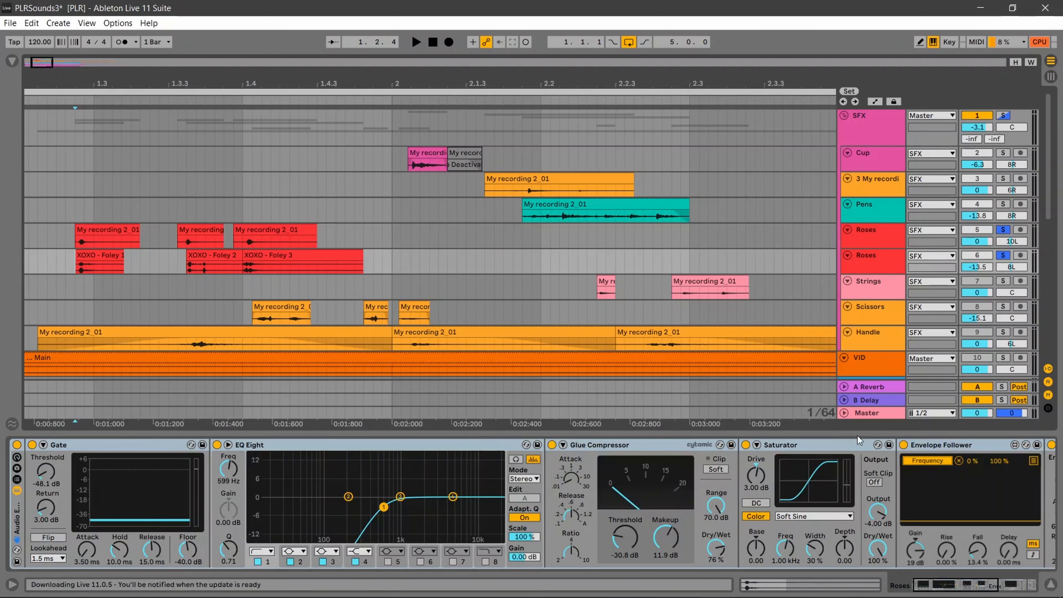
drag(960, 588, 1002, 590)
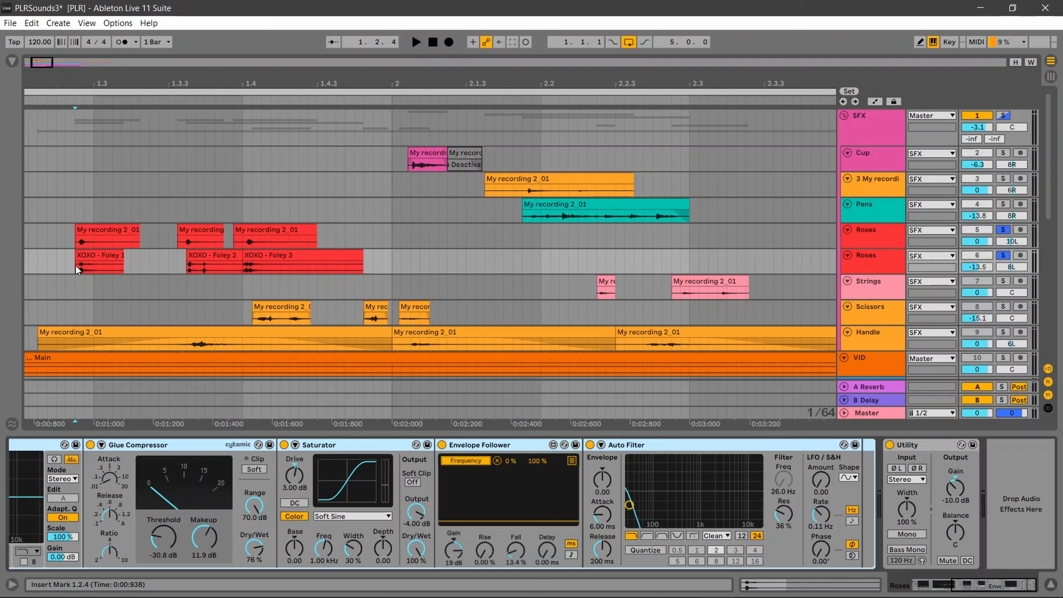
key(space)
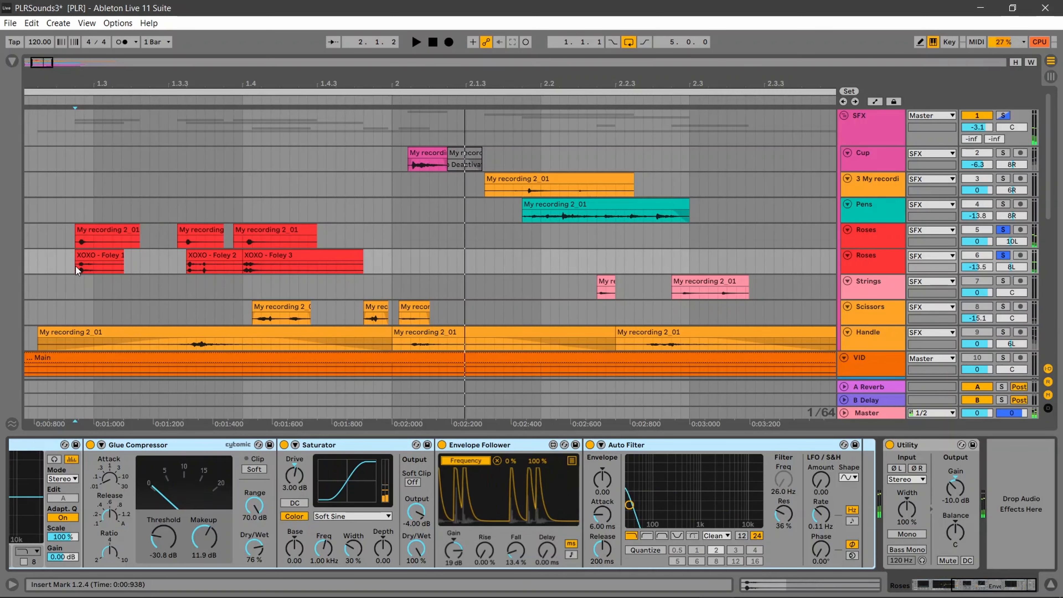
key(space)
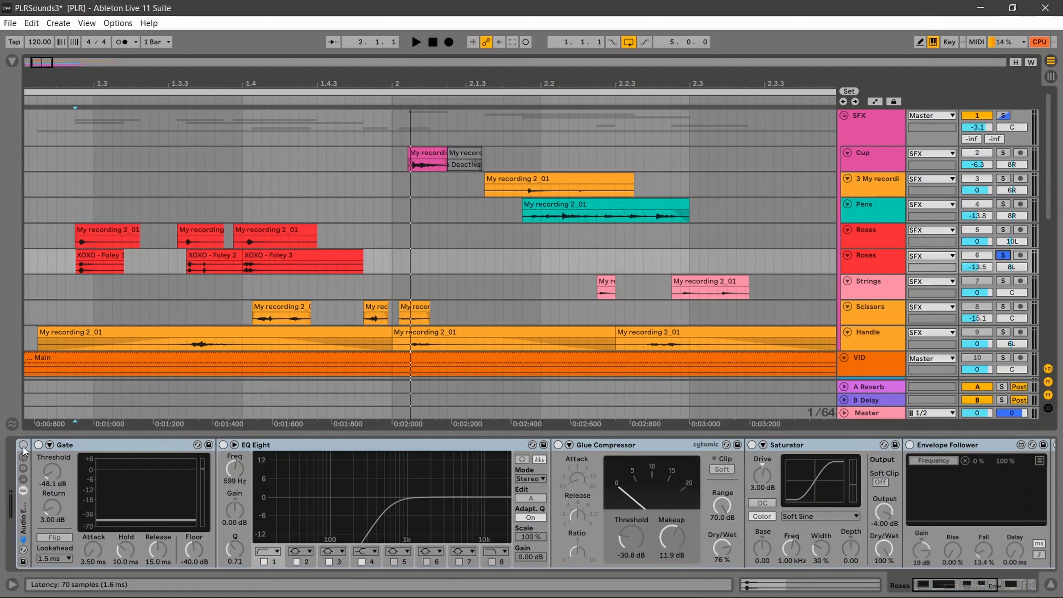
- Audition the Roses foley track with its Audio Effect Rack bypassed, turn the rack back on, and play the clips again for comparison
key(space)
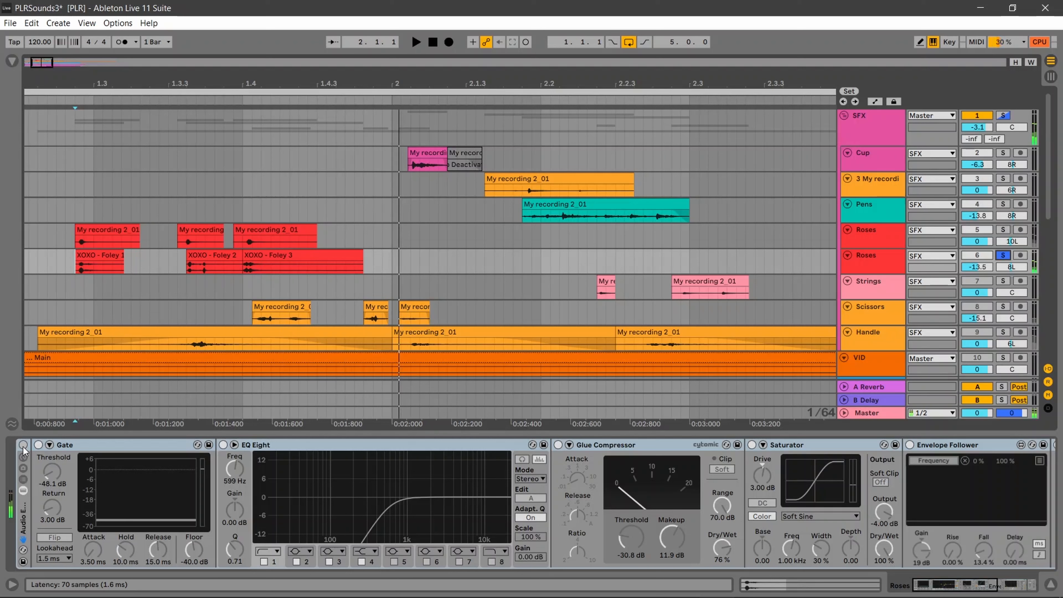
key(space)
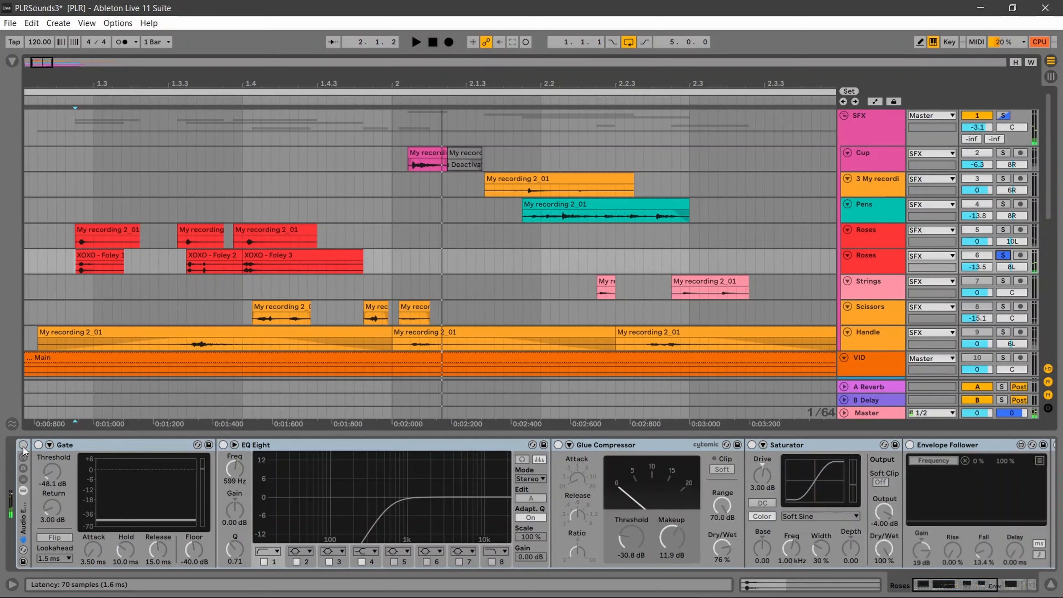
click(23, 445)
key(space)
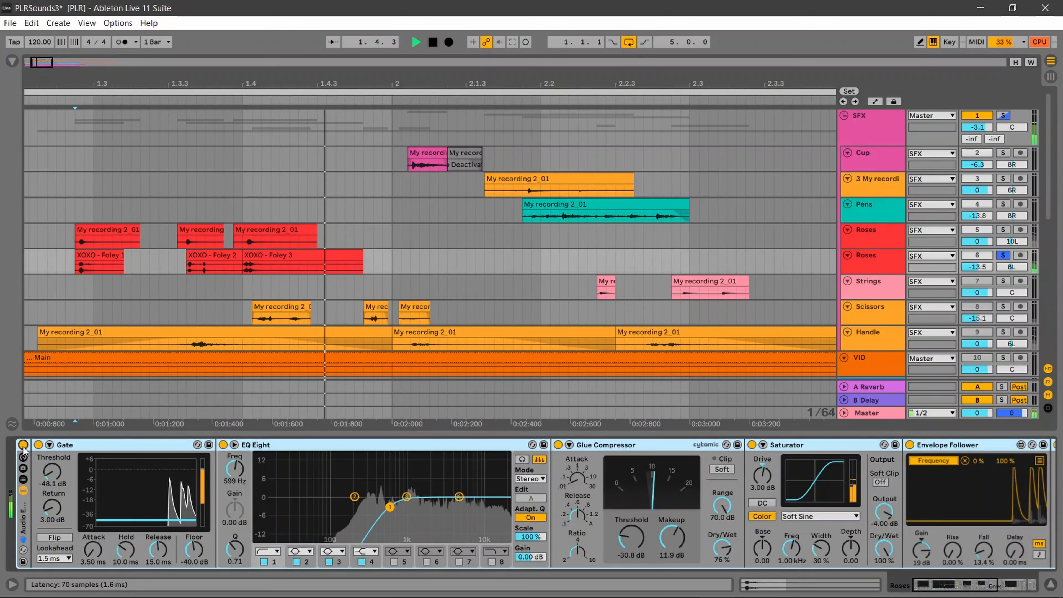
key(space)
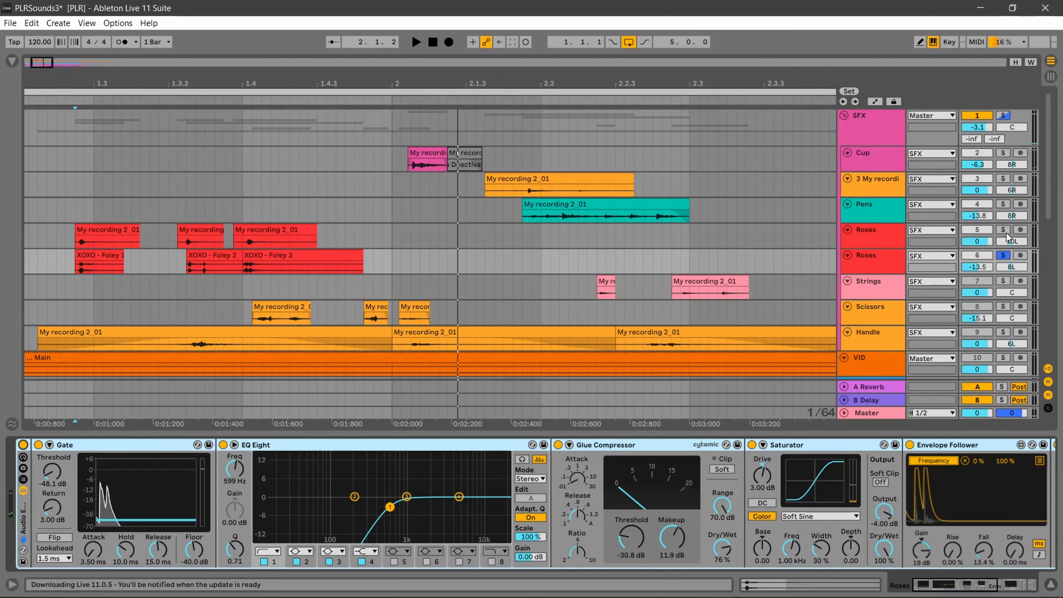
- Solo the Strings track and play it from the start of its first clip
click(891, 290)
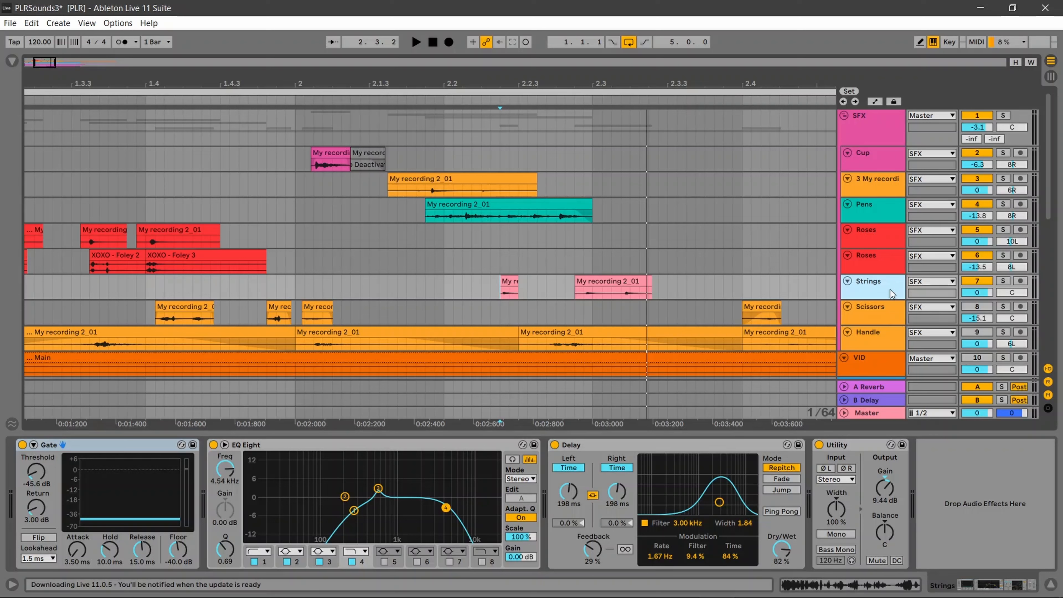
click(1002, 282)
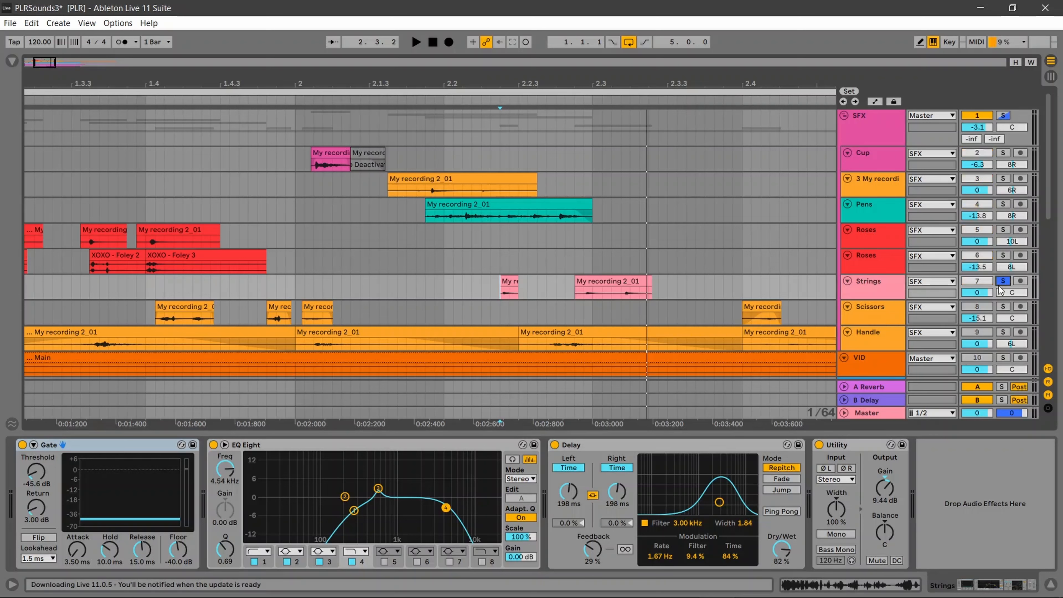
key(space)
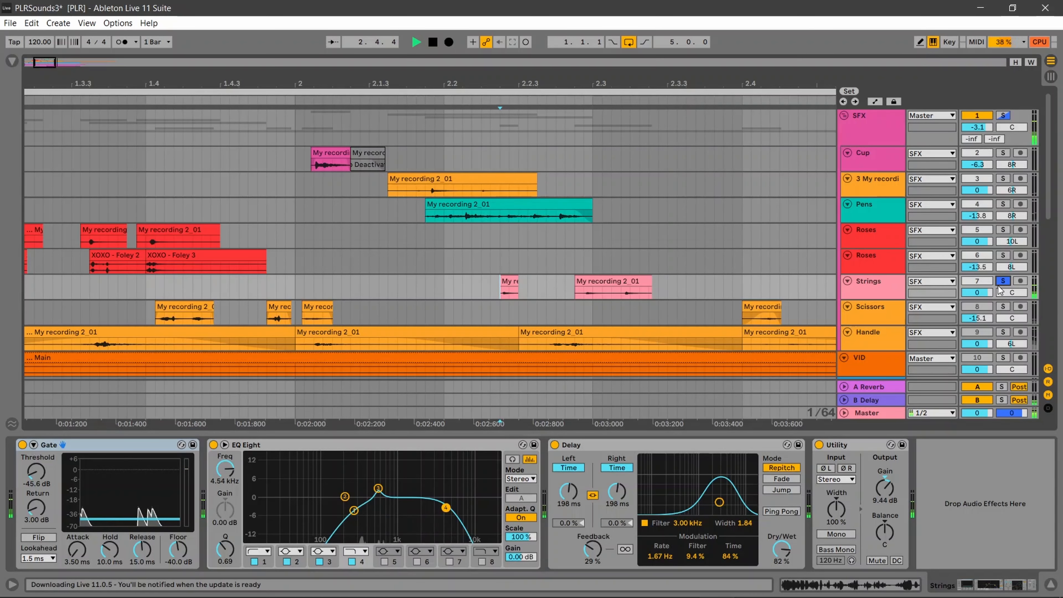
key(space)
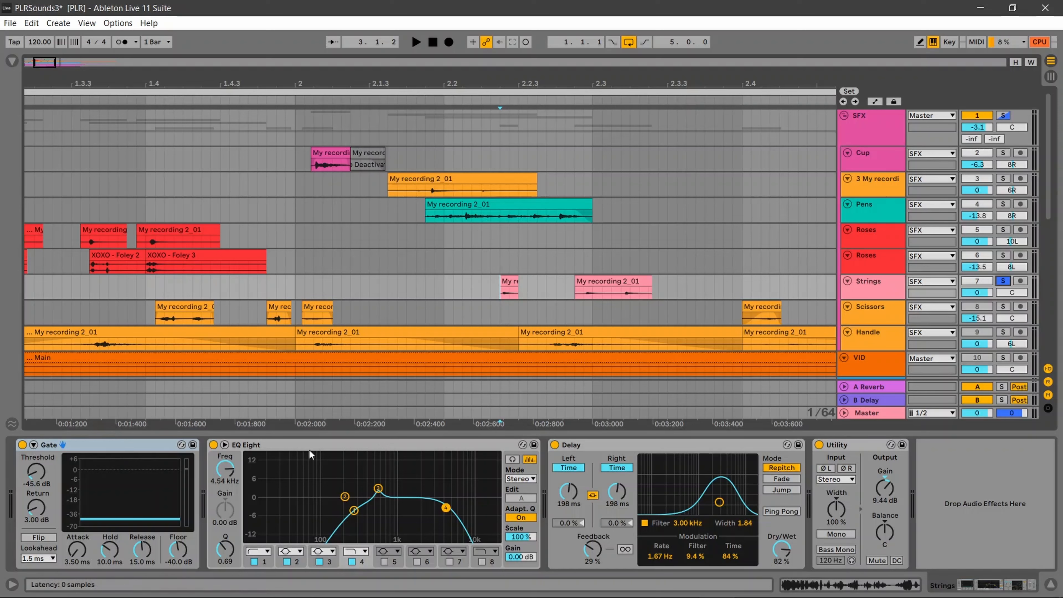
- Bypass the Strings track's Delay, set its B Delay send to -inf, and play the clips without delay
click(634, 446)
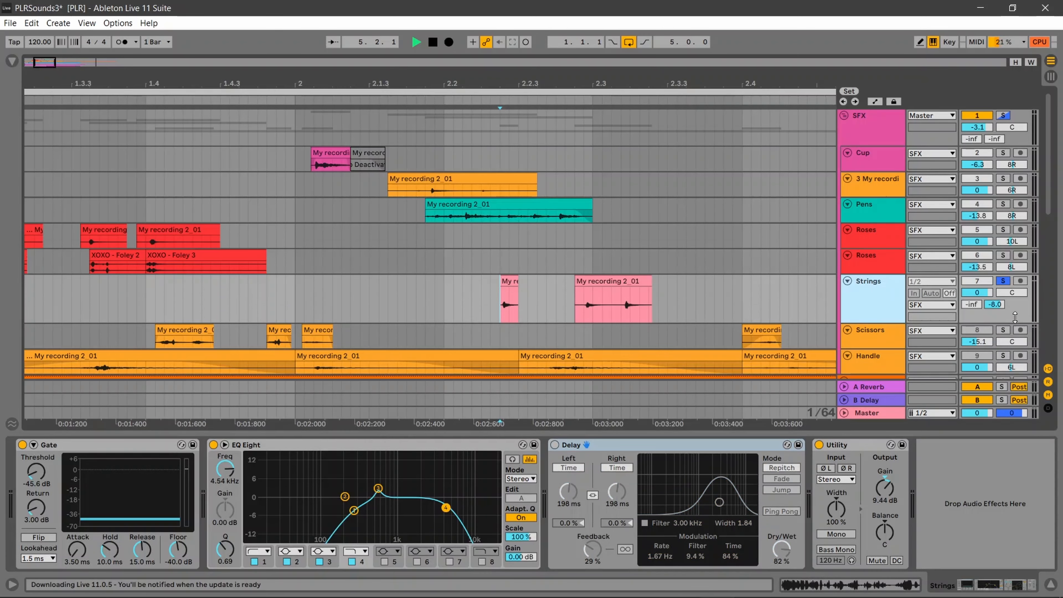
click(995, 305)
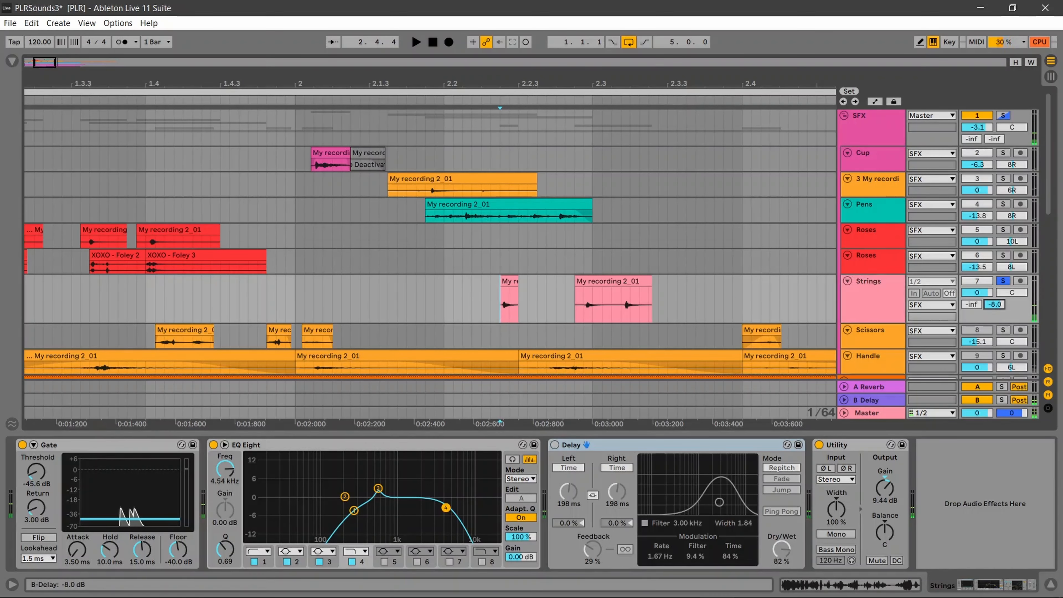
key(Delete)
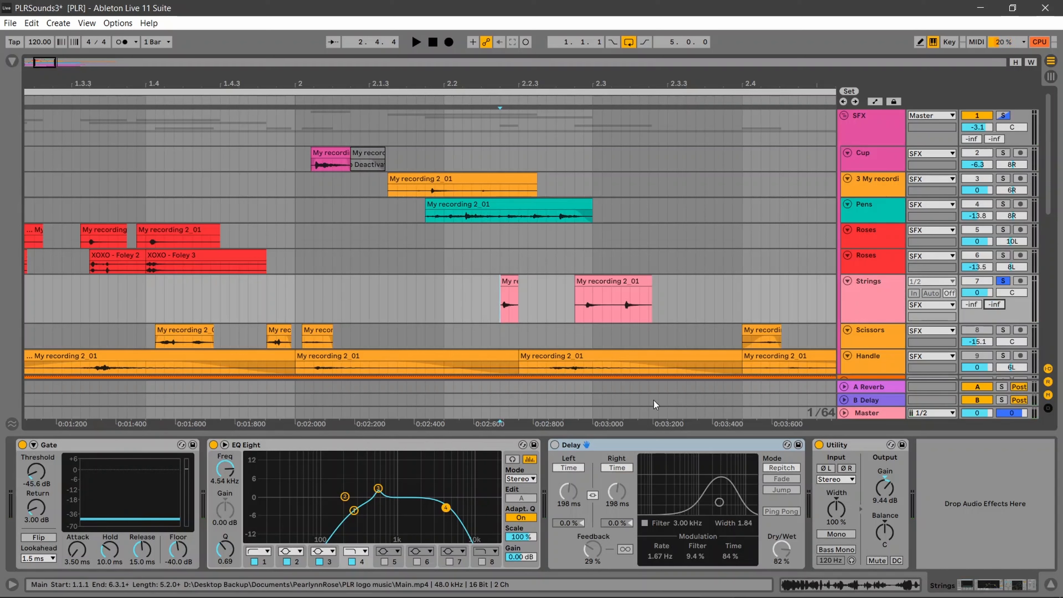
key(space)
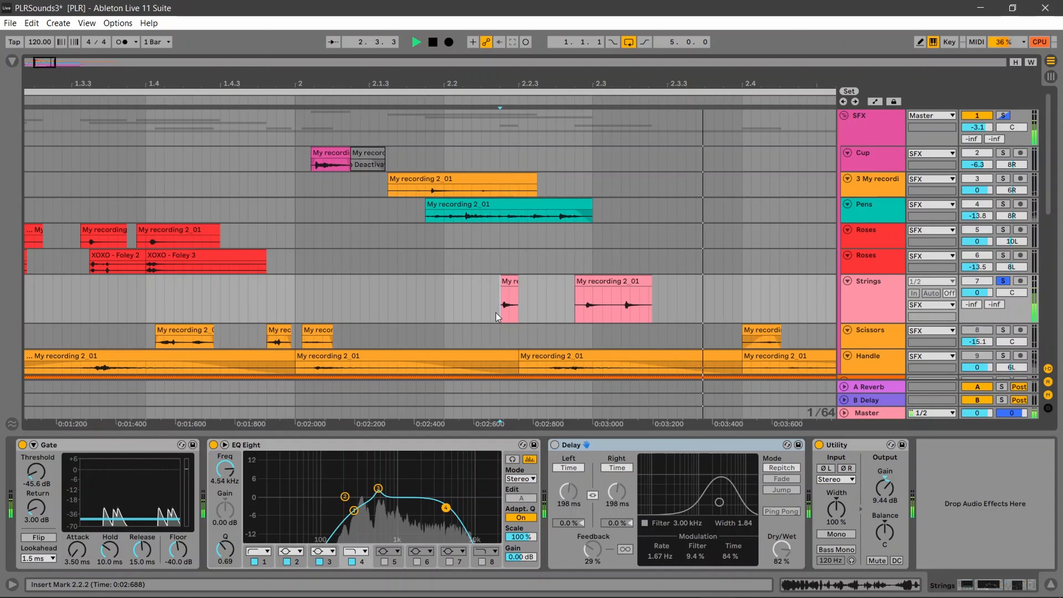
key(space)
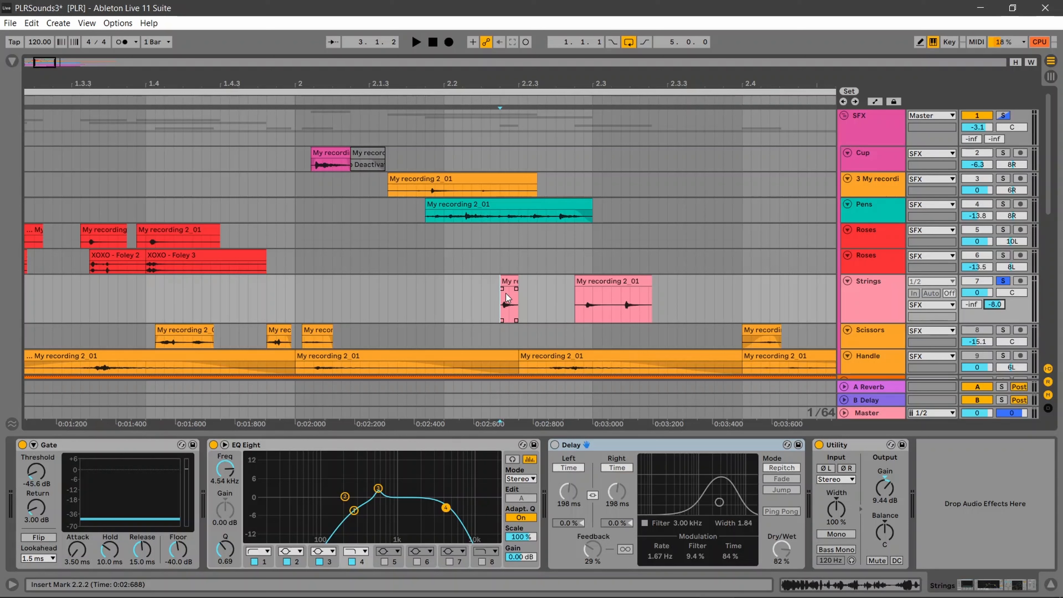
- Play the Strings clips with the B Delay send back at -8.0 dB, turn the track's Delay back on, and replay them
key(space)
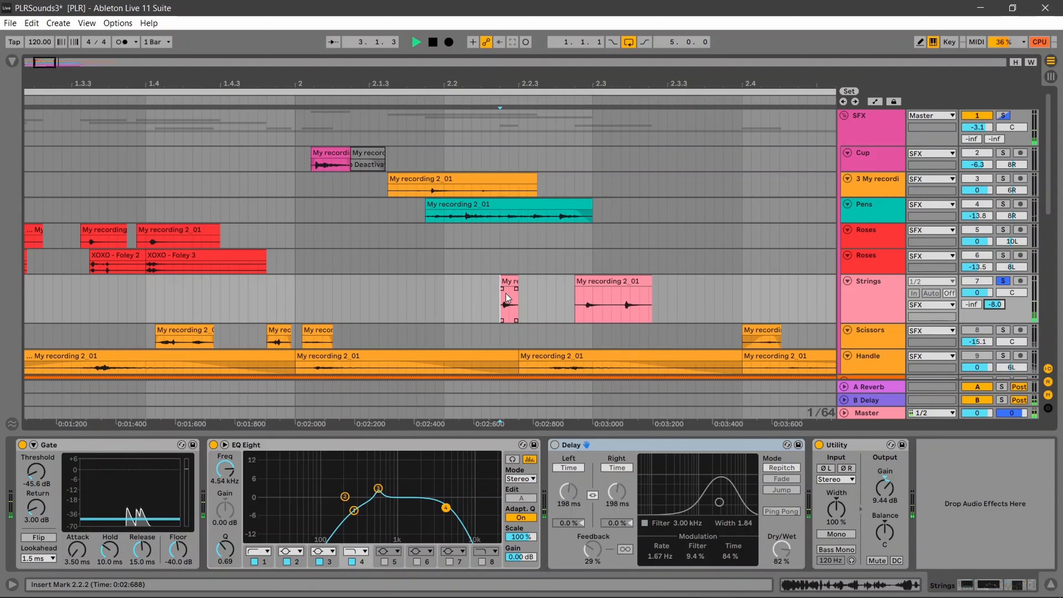
key(space)
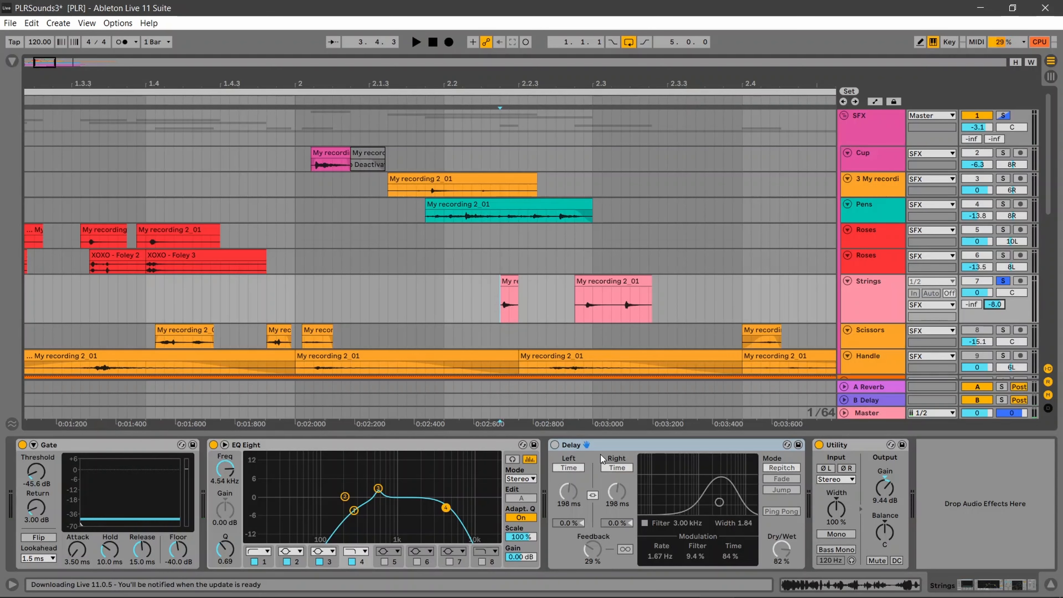
click(570, 446)
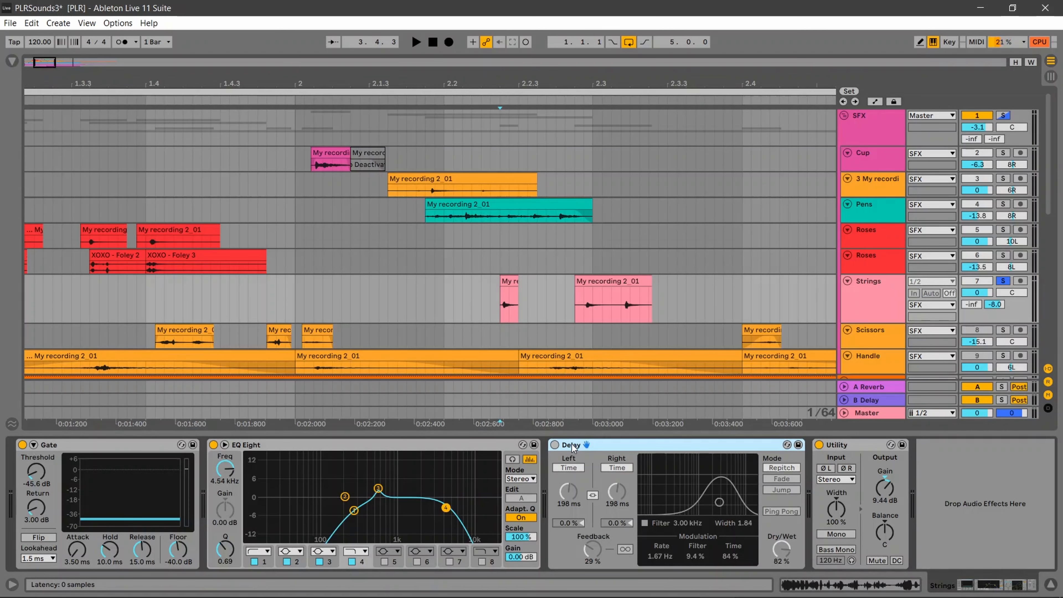
click(555, 445)
key(space)
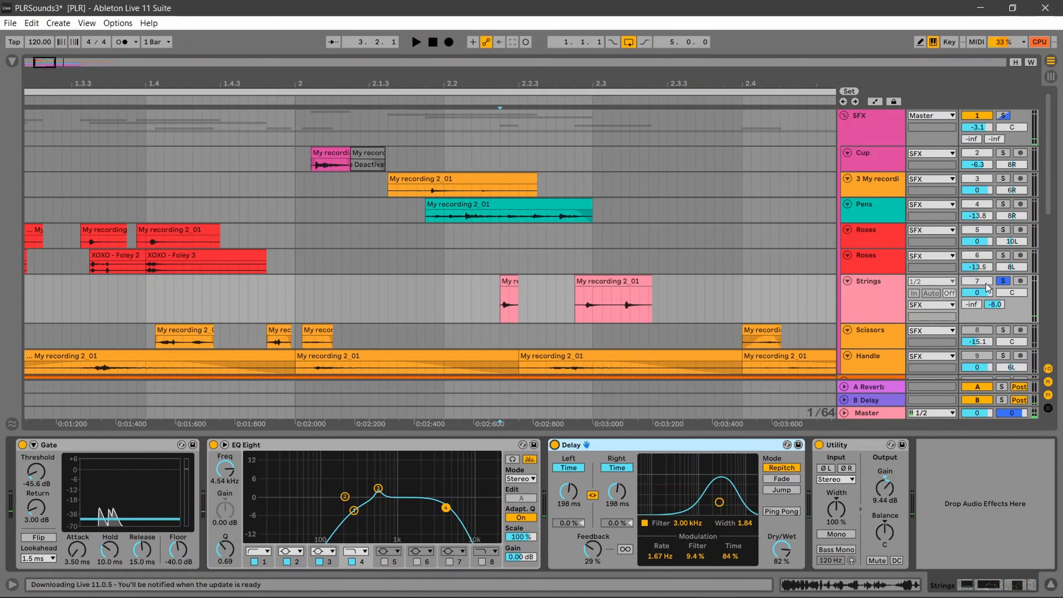
key(space)
- Solo the Scissors track and play it from just before its first clip, and again from before its later clips
click(871, 331)
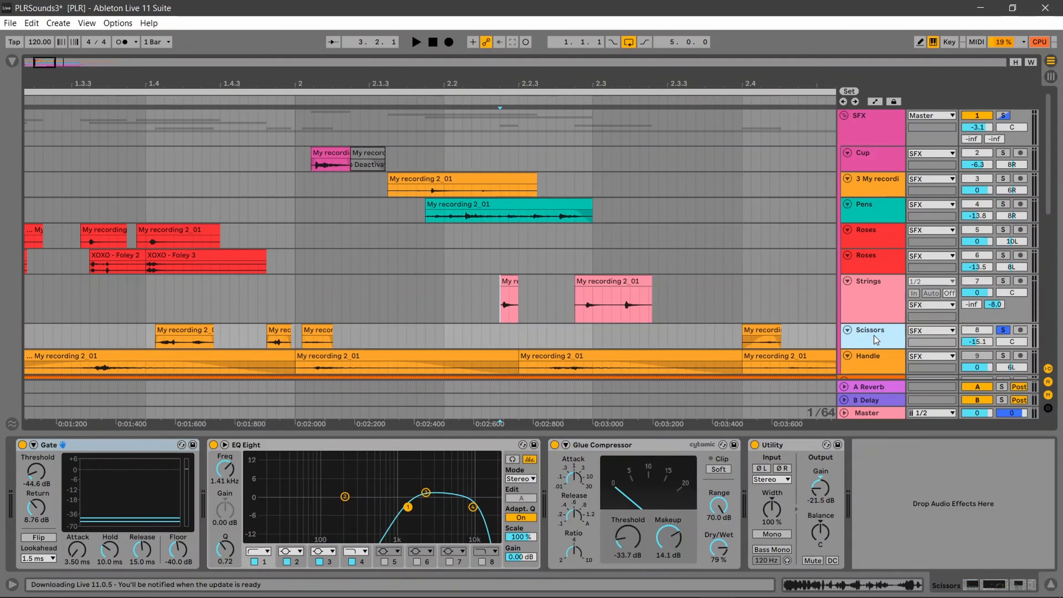
scroll(502, 308, down, 2)
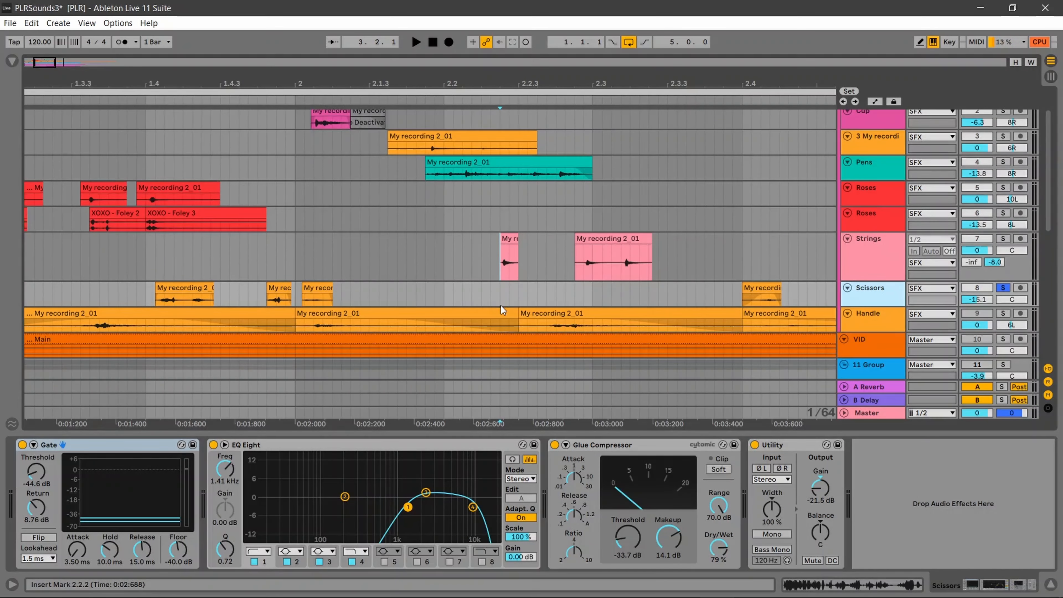
click(149, 298)
key(space)
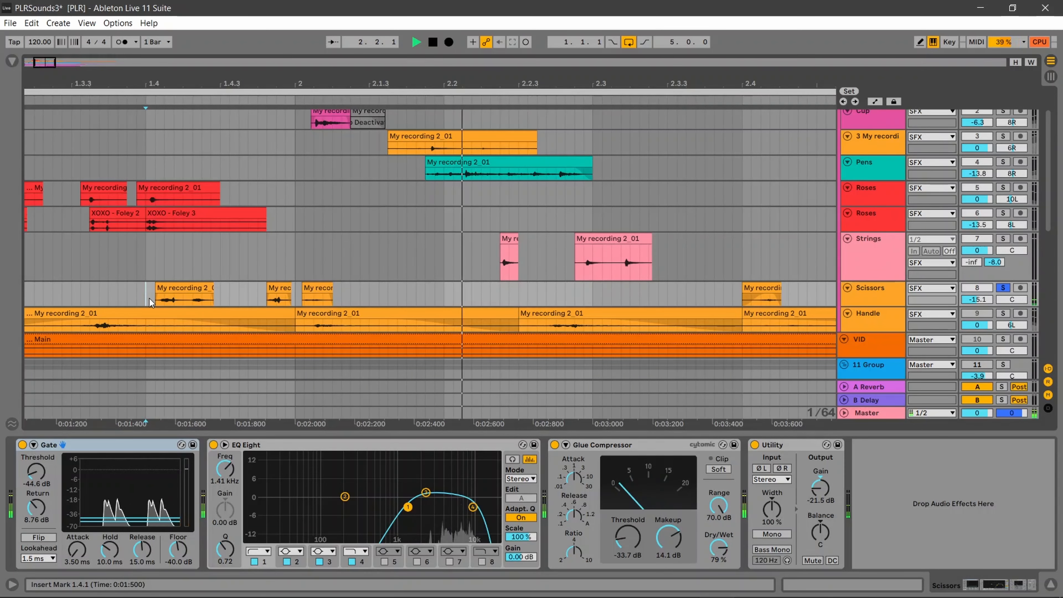
key(space)
key(space)
key(space)
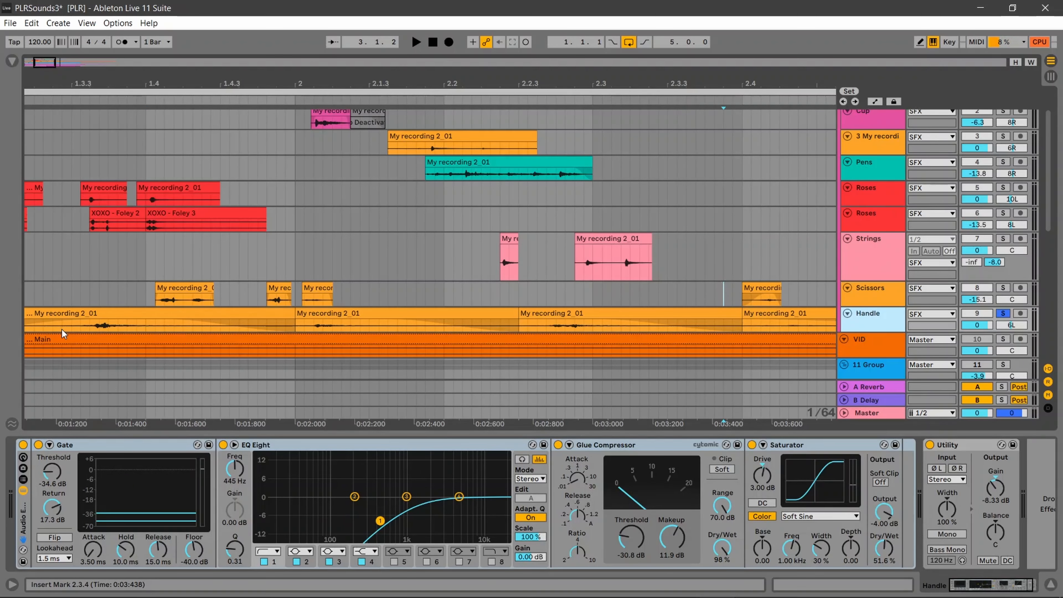
- Play the soloed Handle track from 1.3.2 and enlarge the track to show its reverb send
click(62, 329)
key(space)
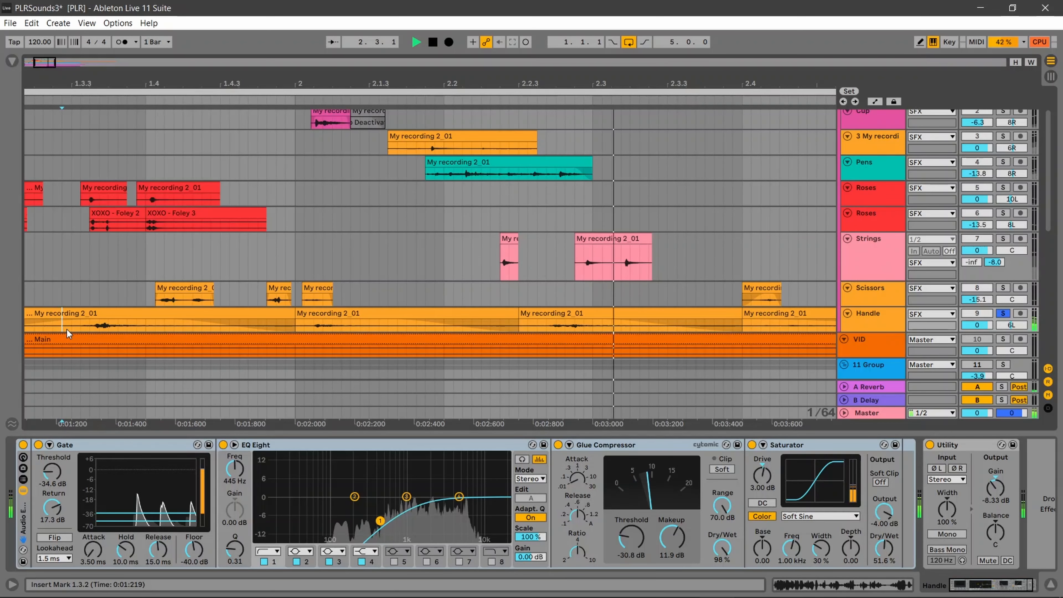
key(space)
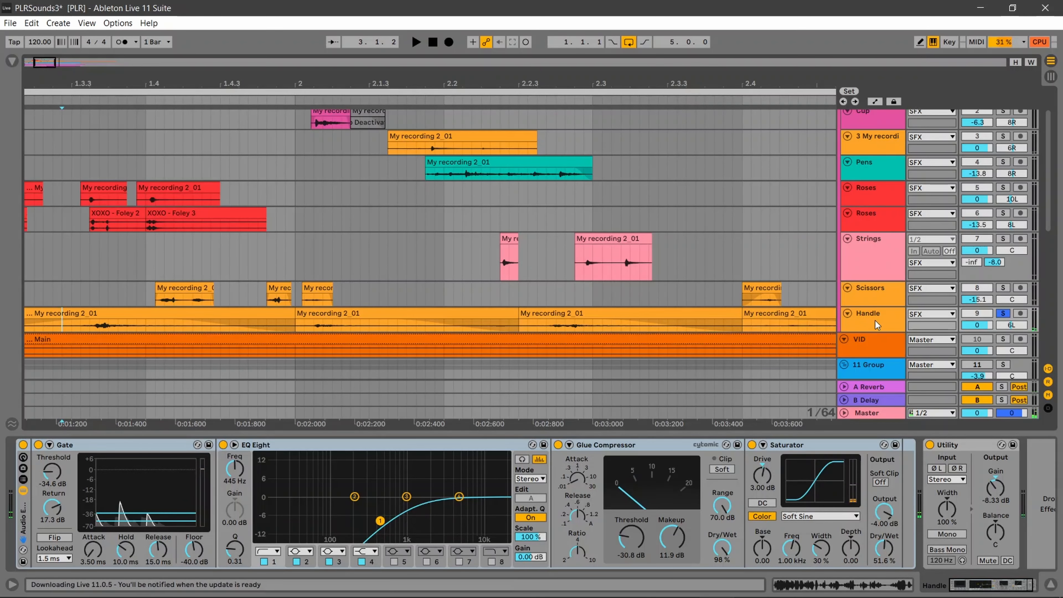
drag(876, 332, 875, 321)
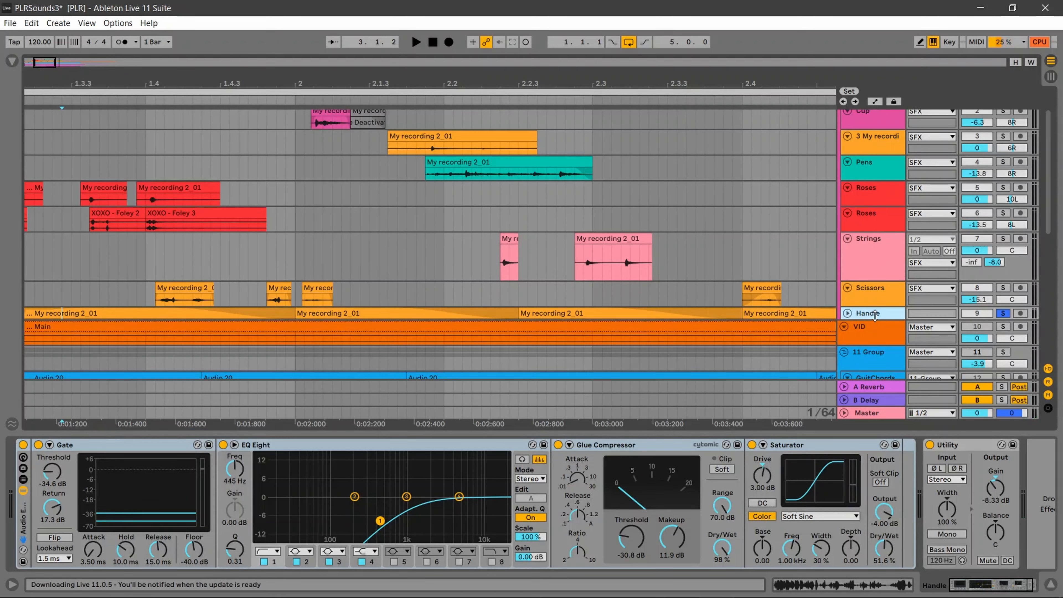
click(848, 314)
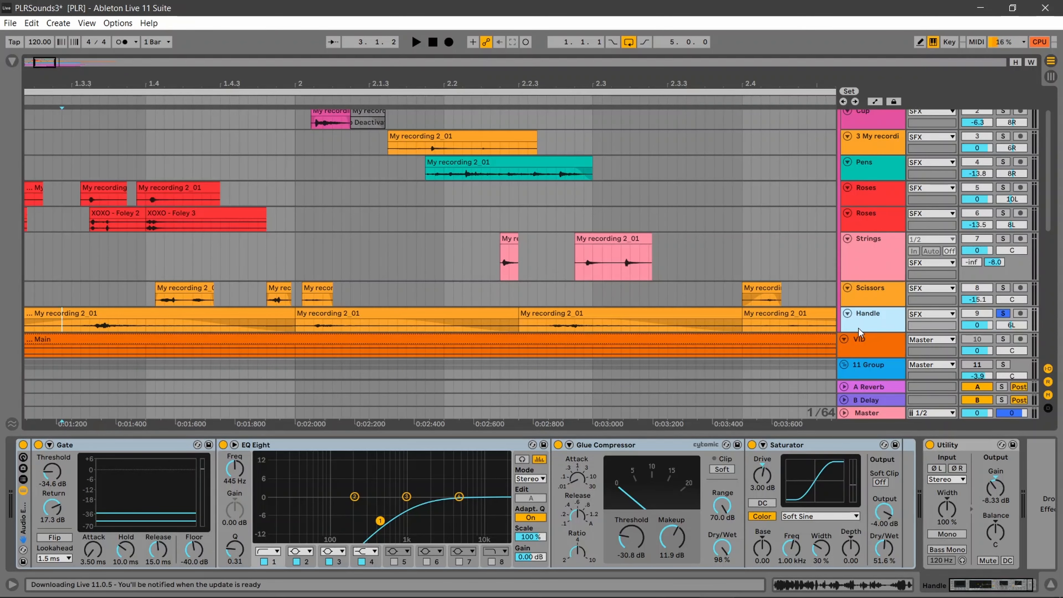
drag(859, 332, 859, 341)
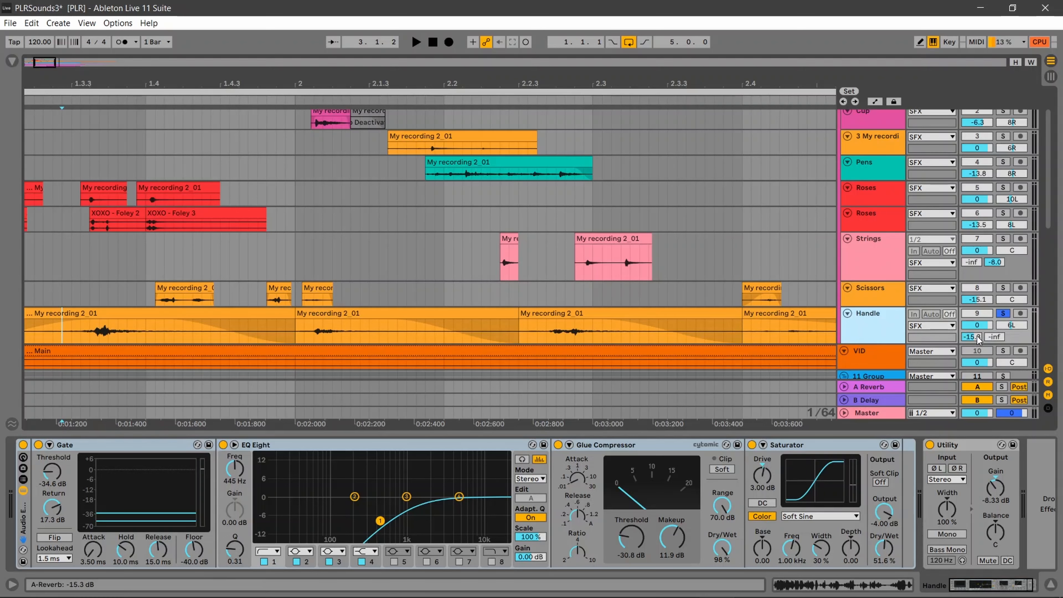
- Play all the SFX tracks together without any solo, starting from 1.1.3
scroll(852, 315, down, 3)
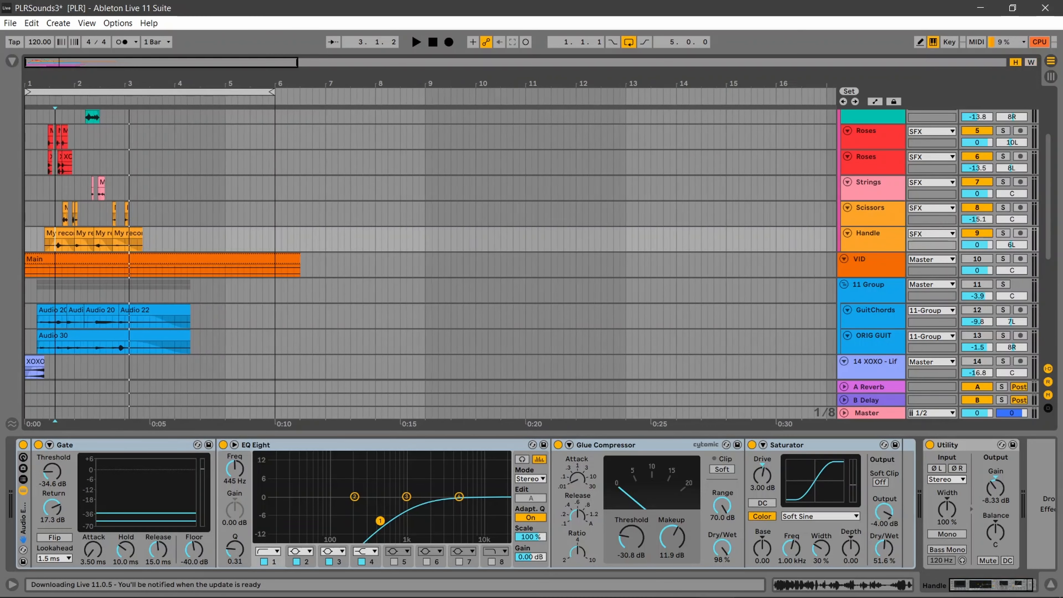
drag(46, 83, 21, 222)
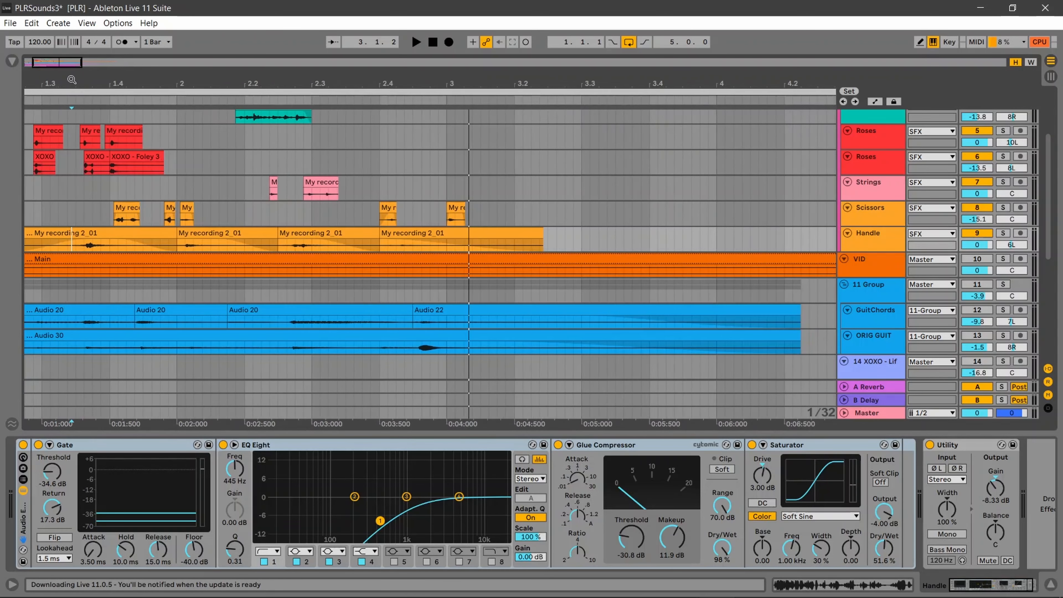
scroll(259, 206, up, 4)
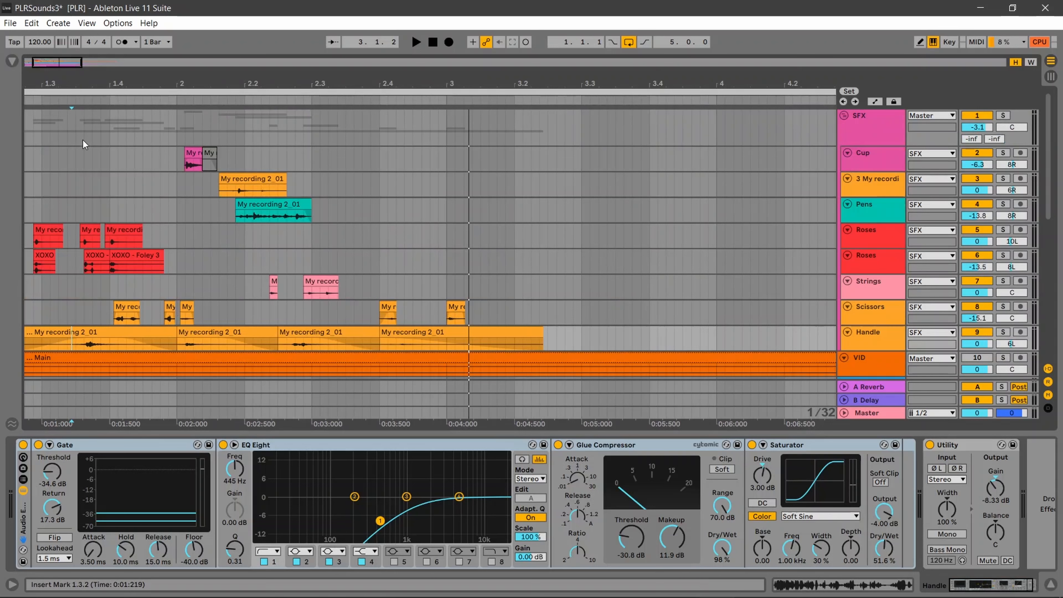
scroll(68, 176, left, 3)
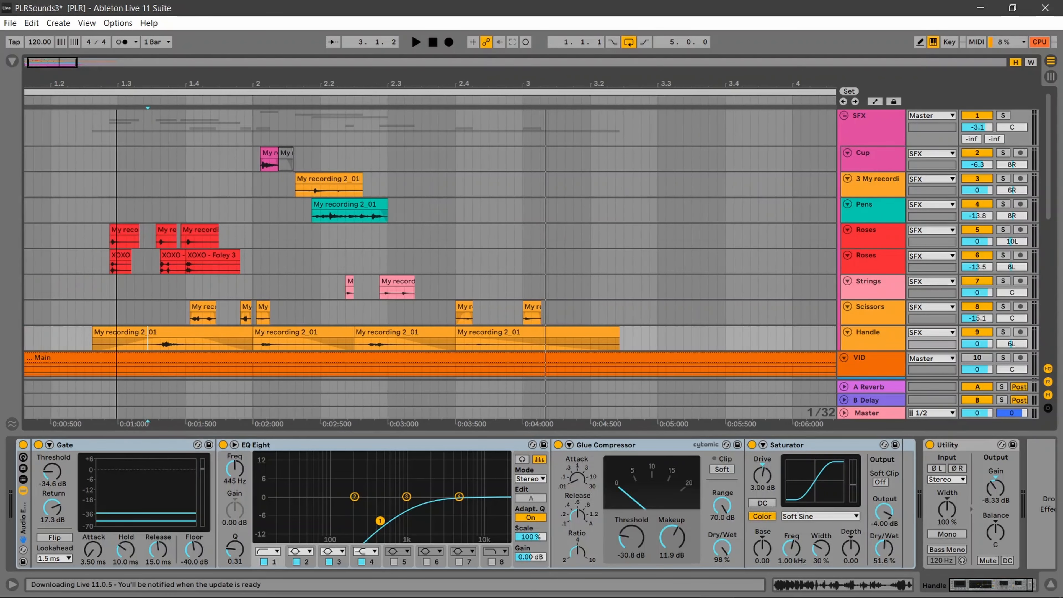
click(25, 182)
key(space)
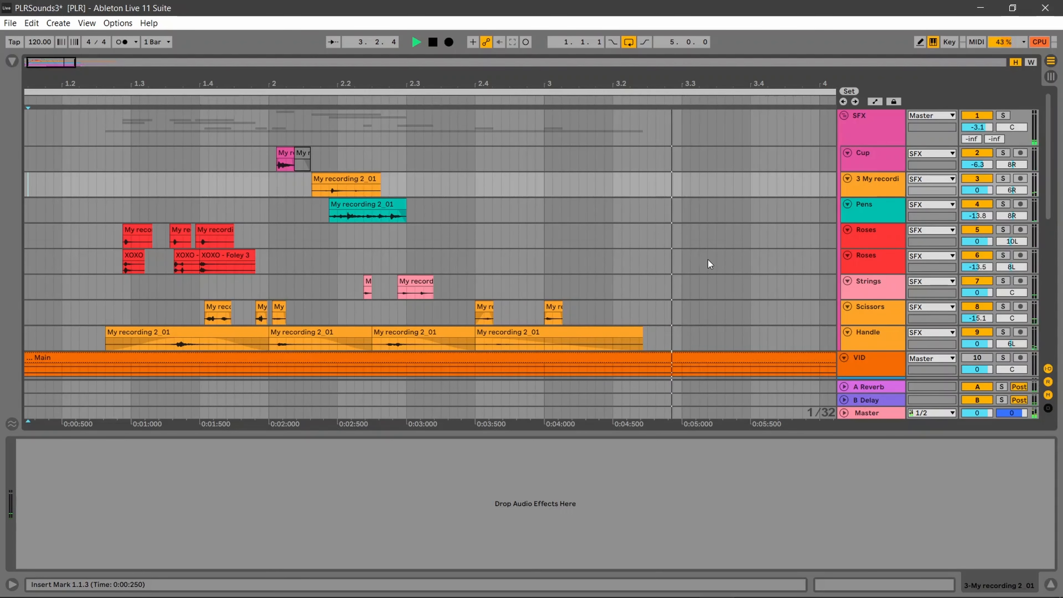
key(space)
- Activate the 11 Group and its GuitChords track, and examine GuitChords' effect chain from Tuner through Amp to Multiband Dynamics and Reverb
scroll(544, 260, down, 2)
scroll(607, 283, down, 8)
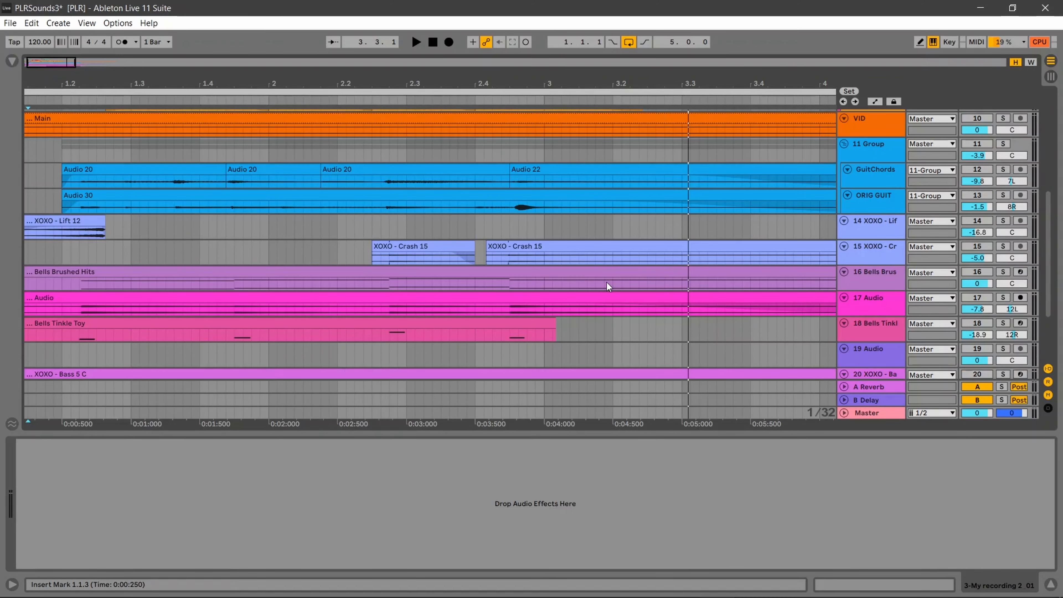
scroll(607, 283, up, 3)
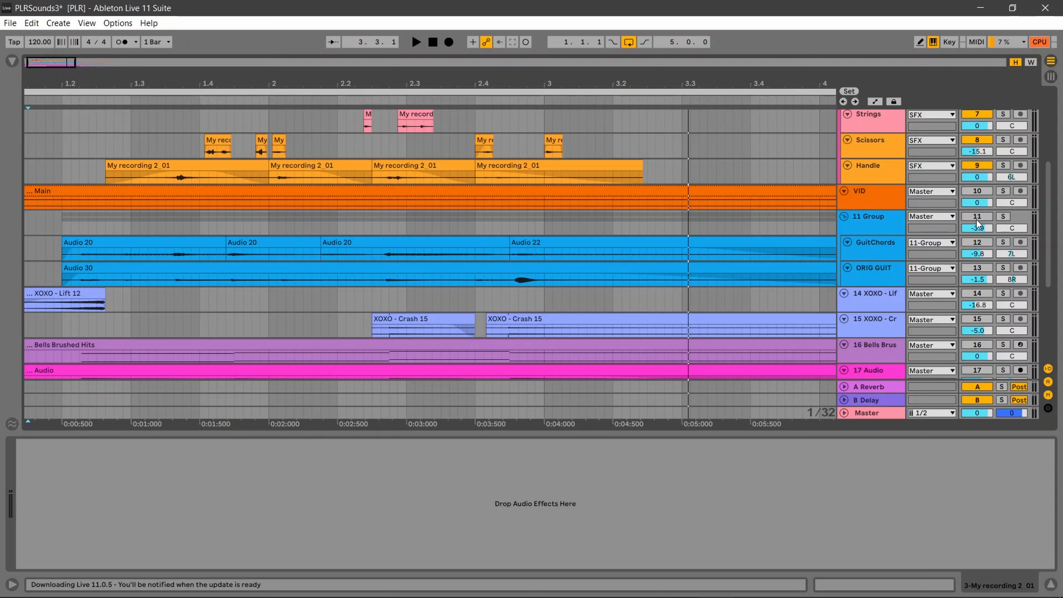
click(977, 219)
click(978, 242)
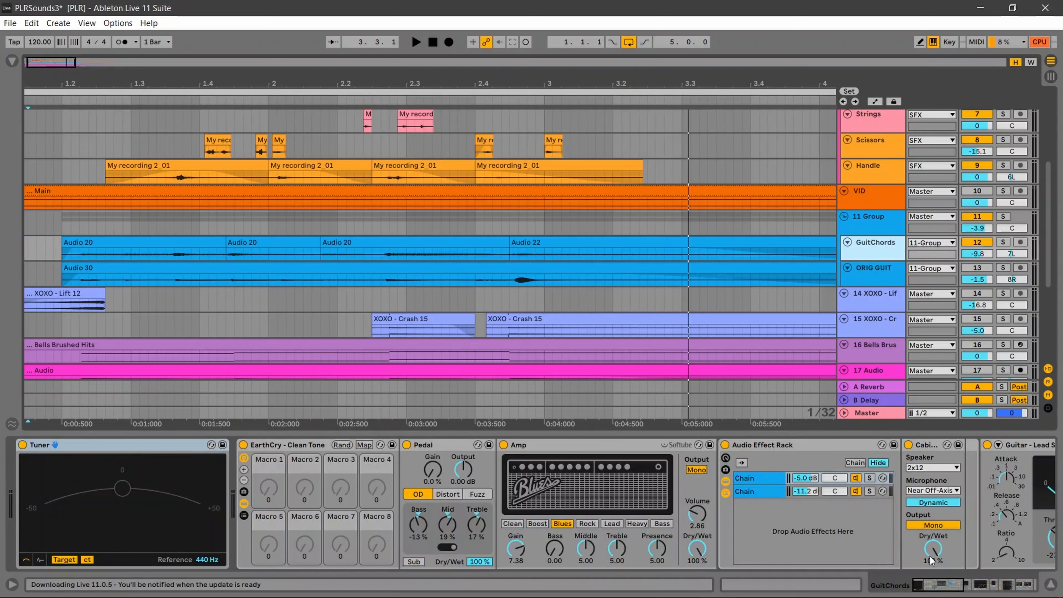
click(953, 589)
drag(953, 586, 1032, 583)
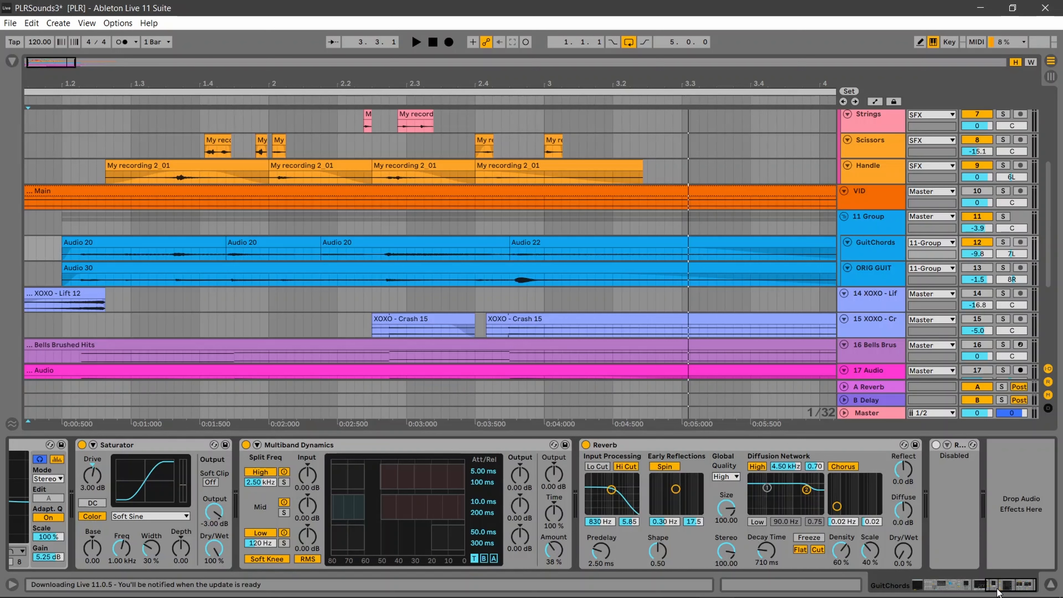
- Bypass GuitChords' EarthCry - Clean Tone rack and group the effects from EQ Eight through Reverb into an Audio Effect Rack
drag(1002, 592, 917, 595)
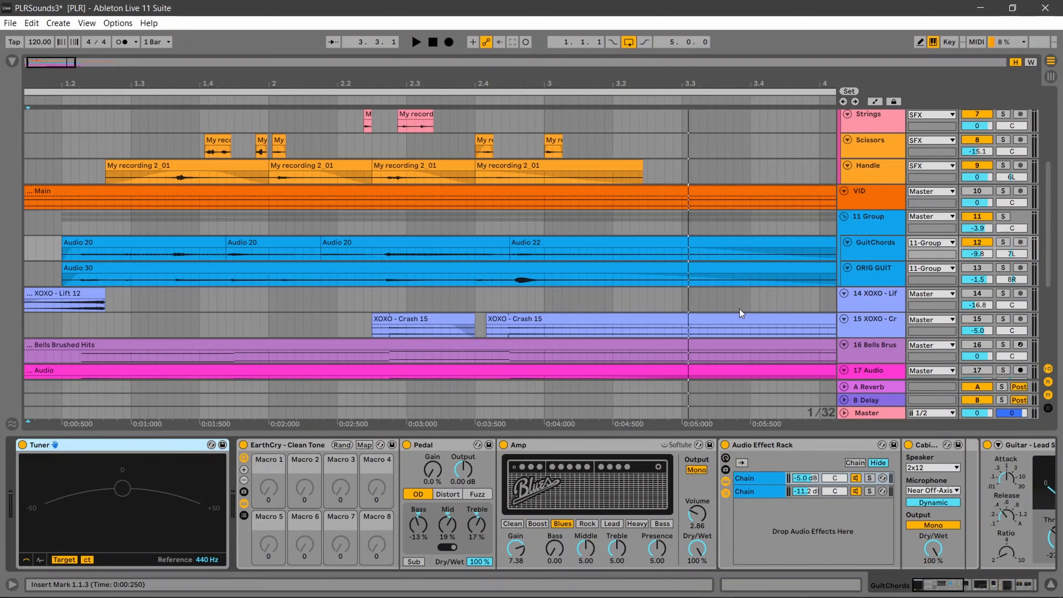
click(63, 253)
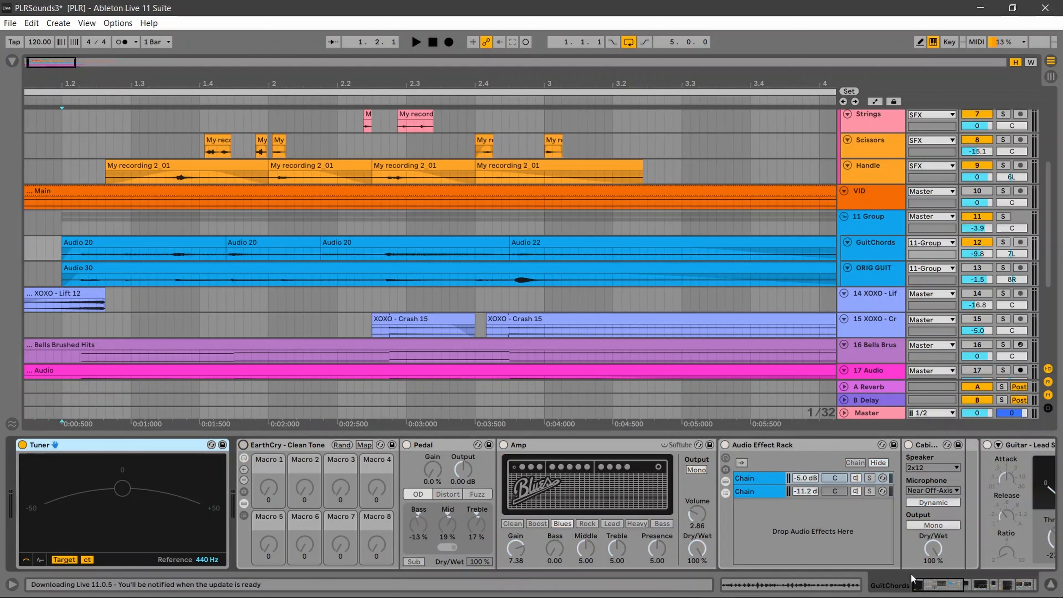
drag(940, 587, 1001, 589)
click(303, 441)
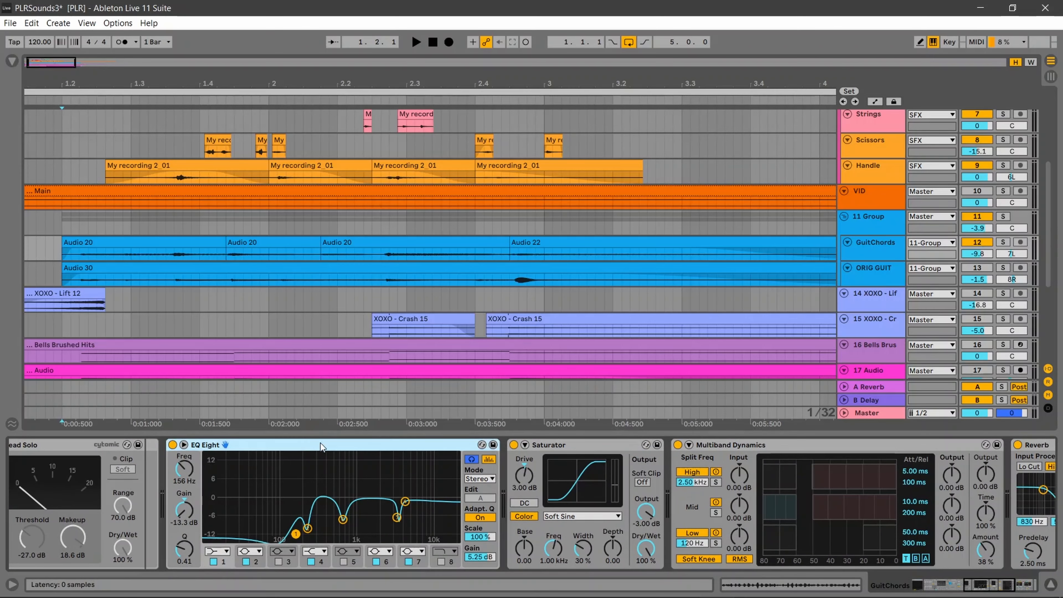
drag(990, 589, 1020, 587)
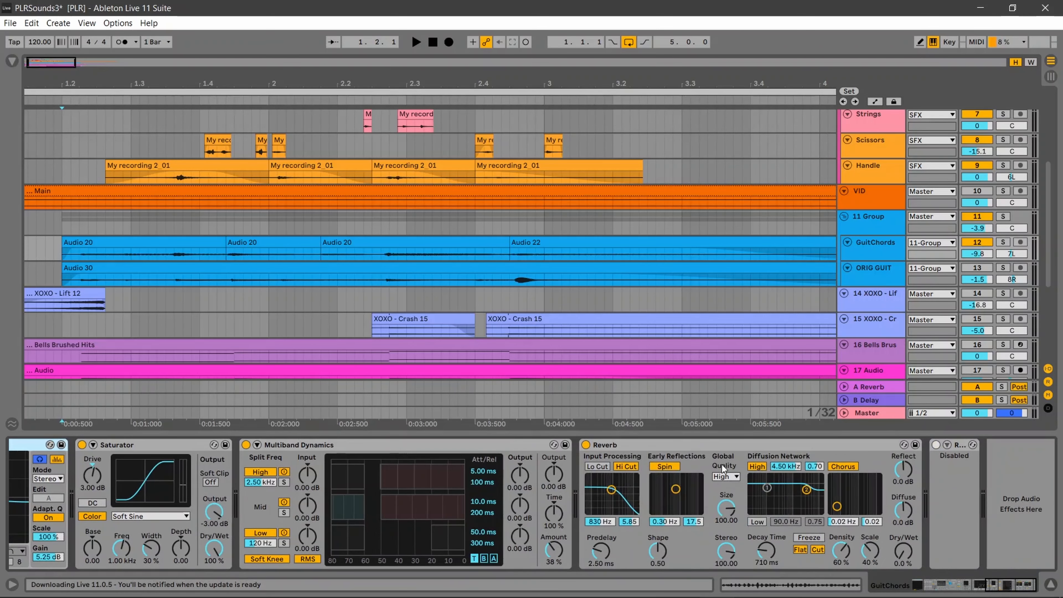
shift+click(702, 448)
key(ctrl+g)
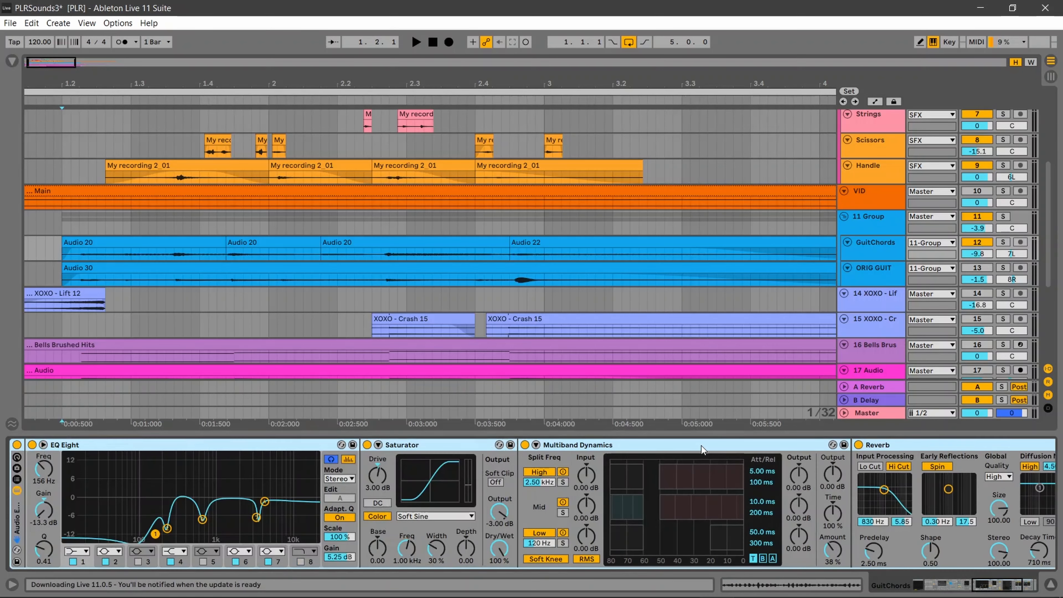
- Solo GuitChords and play it from 1.2.1 with the EarthCry rack and the newly grouped effects bypassed
click(64, 256)
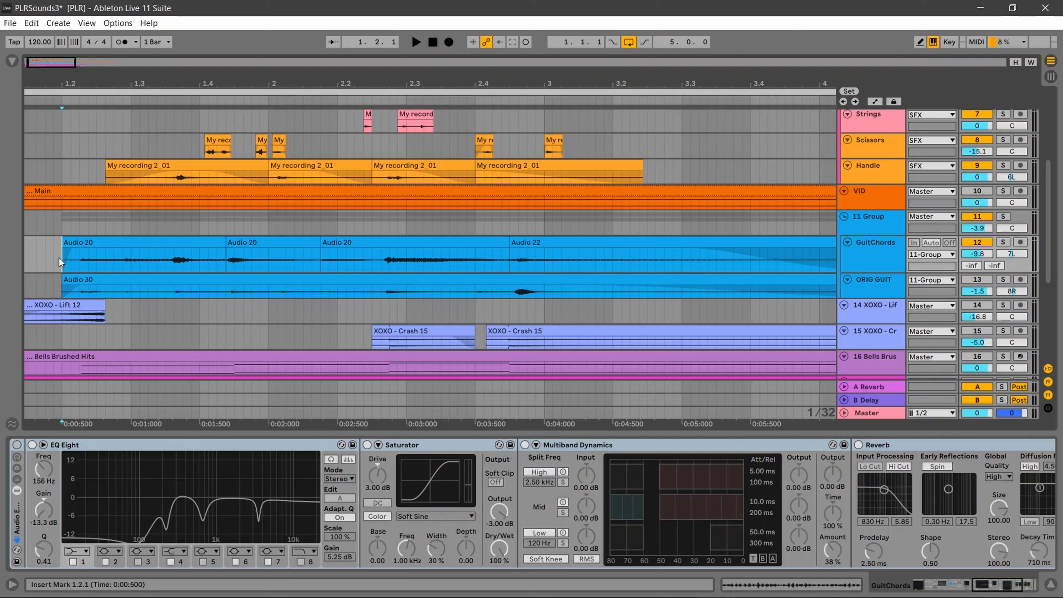
key(space)
click(1005, 242)
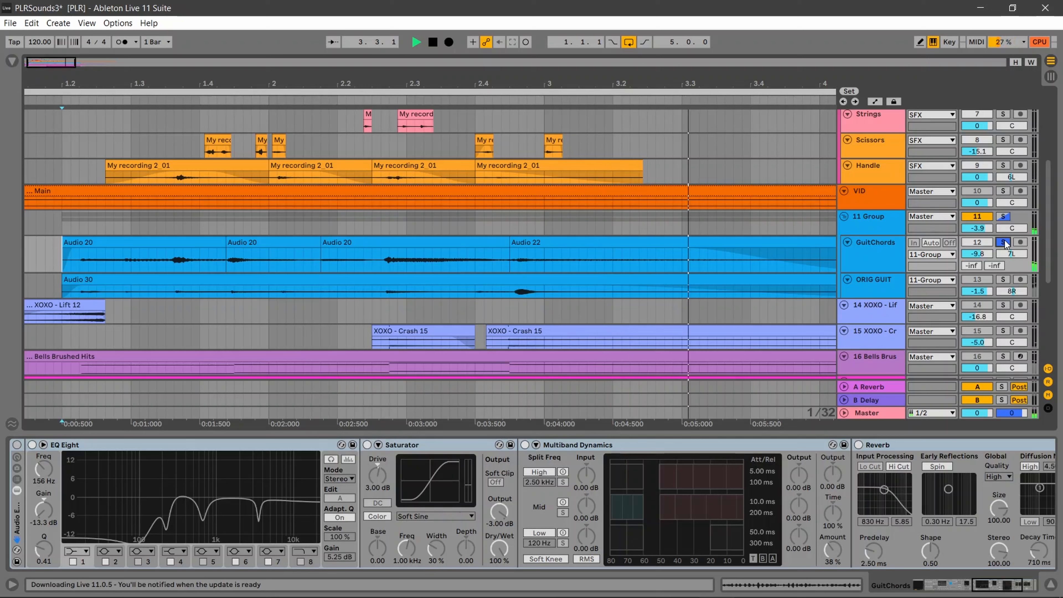
key(space)
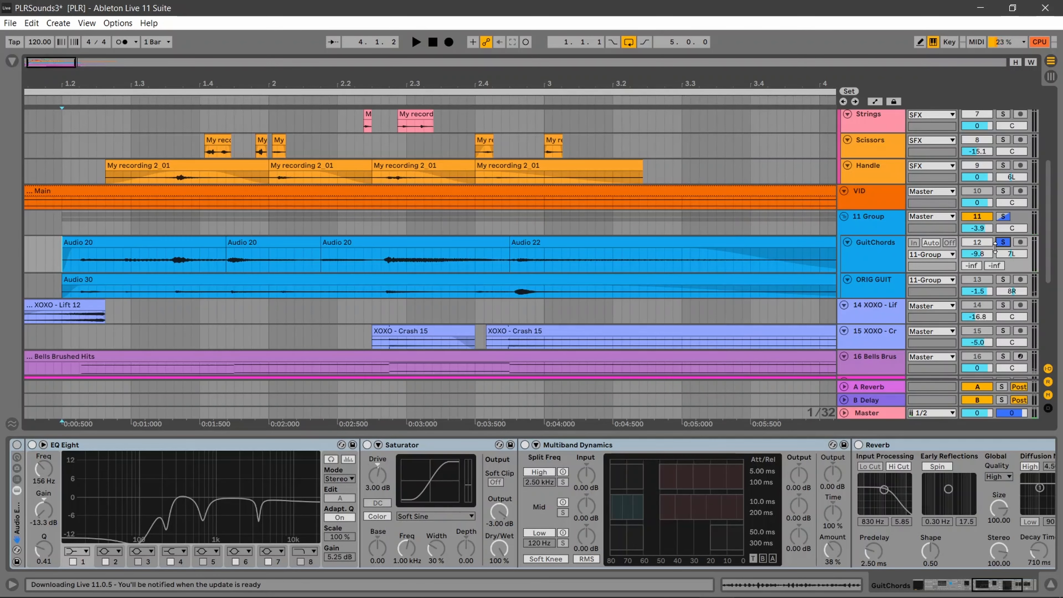
- Reactivate the EarthCry - Clean Tone rack, inspect the two cabinet chains in its Audio Effect Rack, and play GuitChords from 1.2.1
click(938, 585)
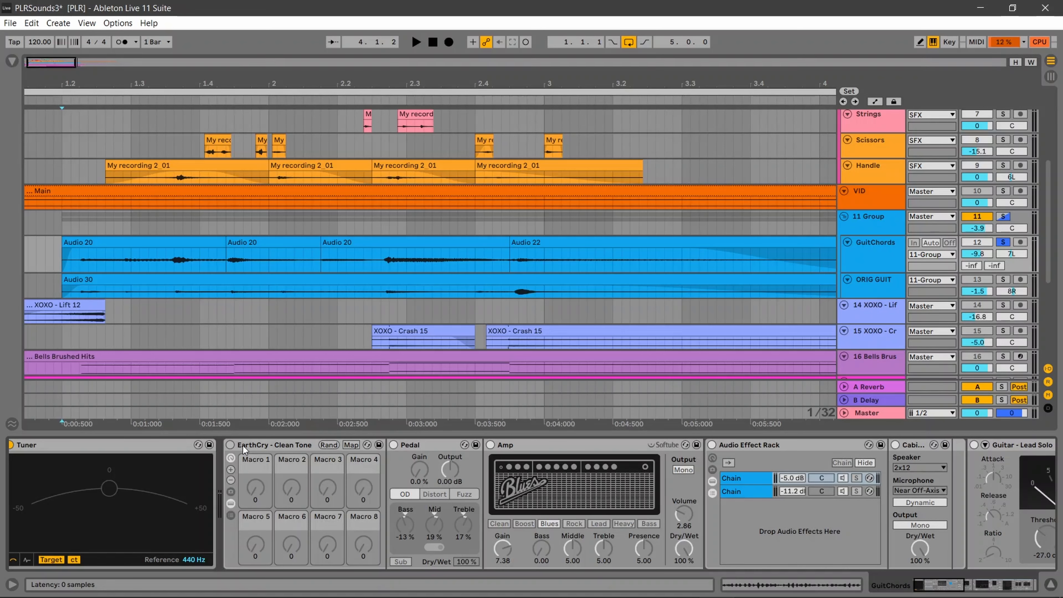
click(232, 445)
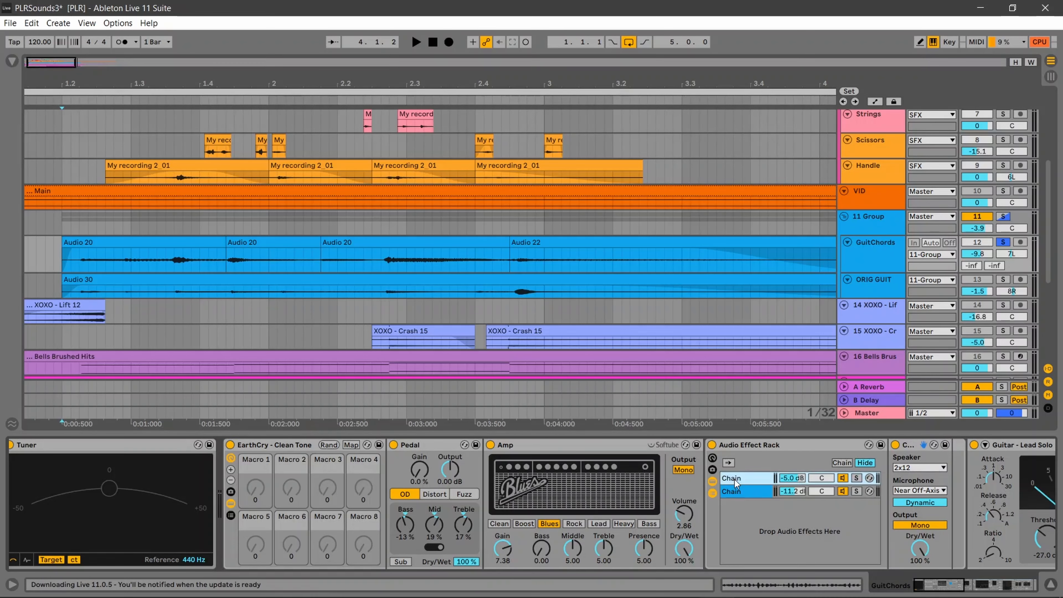
click(770, 478)
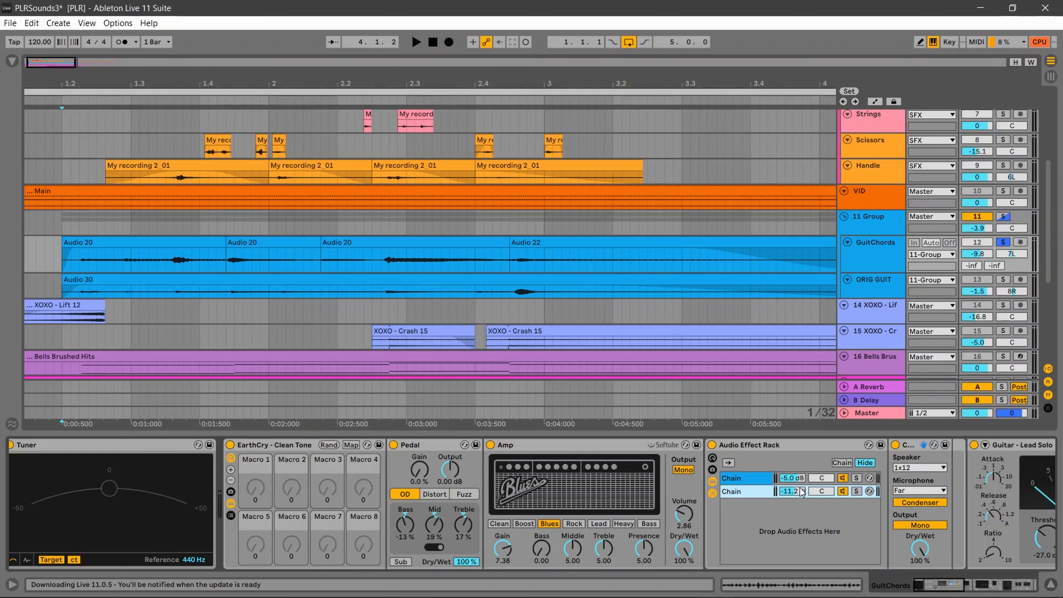
key(Down)
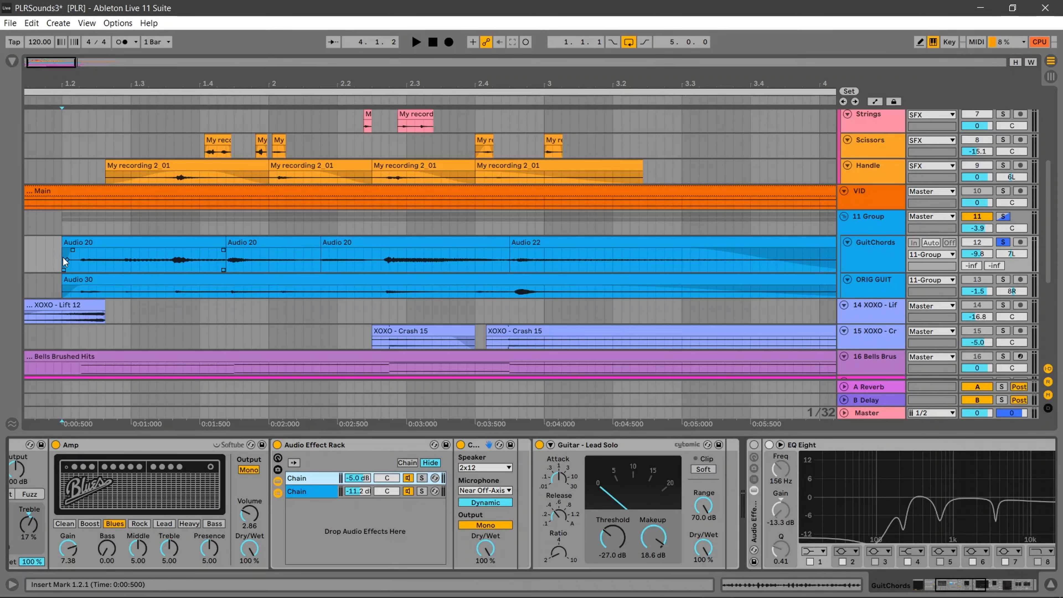
key(space)
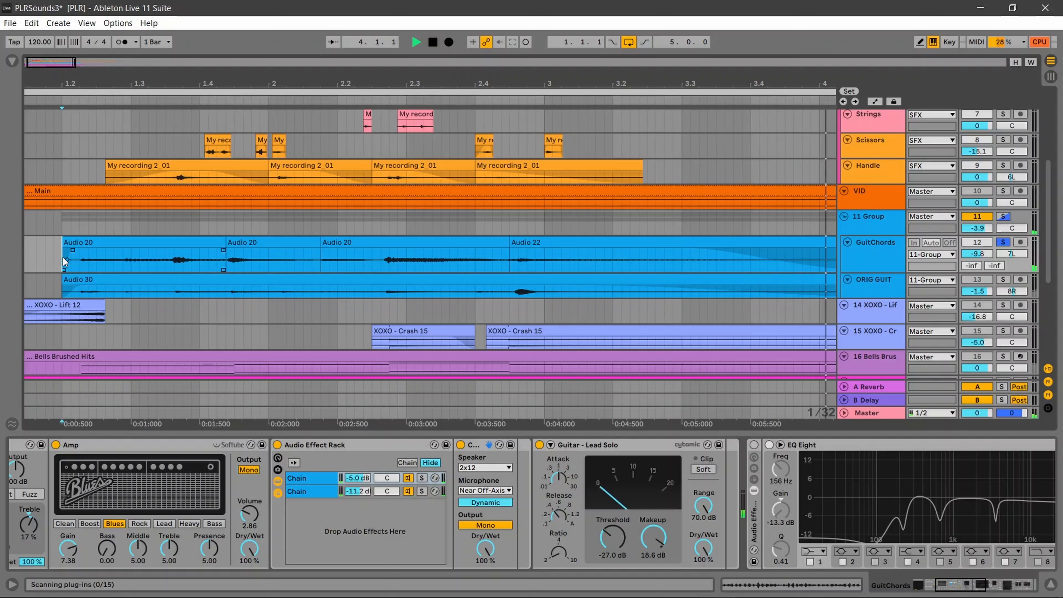
key(space)
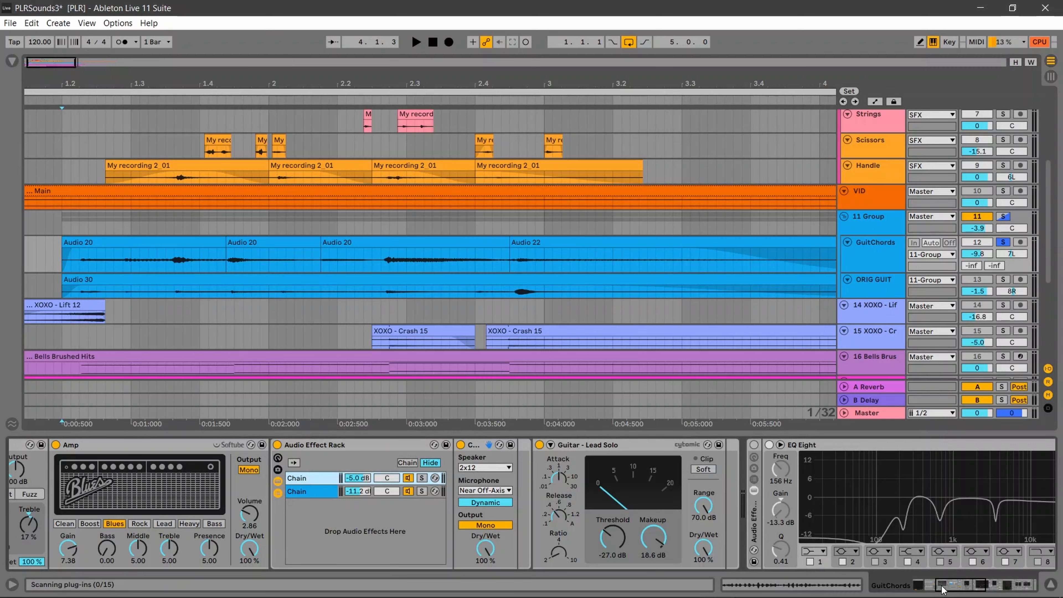
- Reactivate EQ Eight and Saturator on GuitChords one at a time, playing the soloed track from 1.2.1 after each
drag(942, 590, 972, 590)
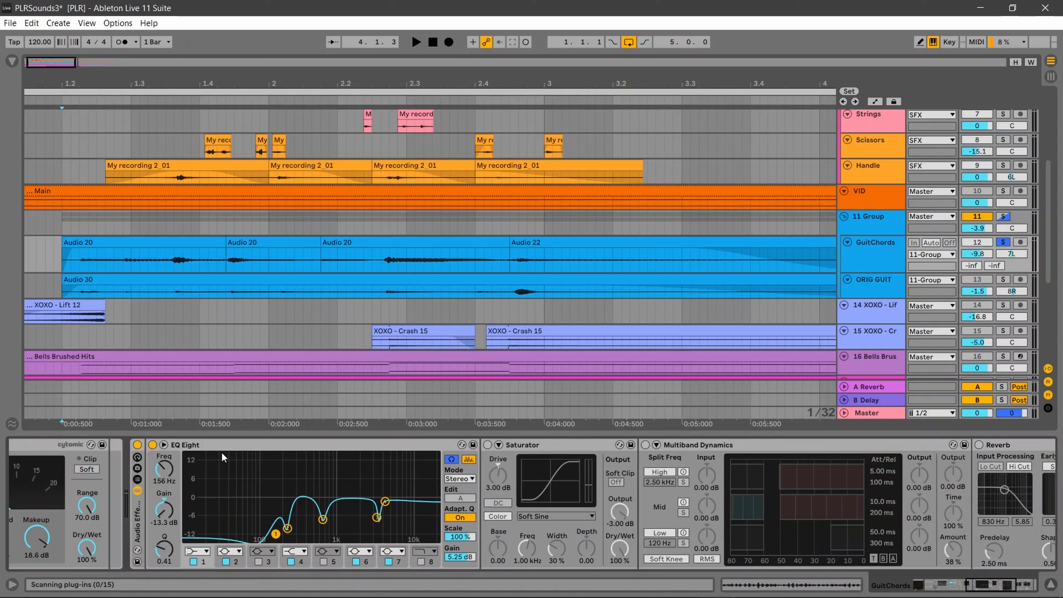
click(295, 500)
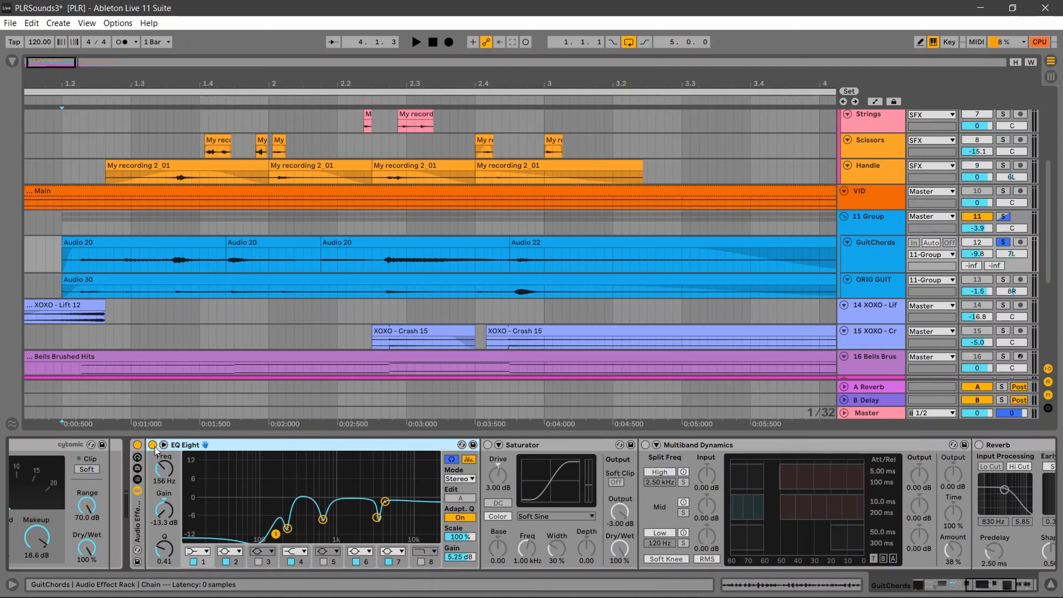
key(space)
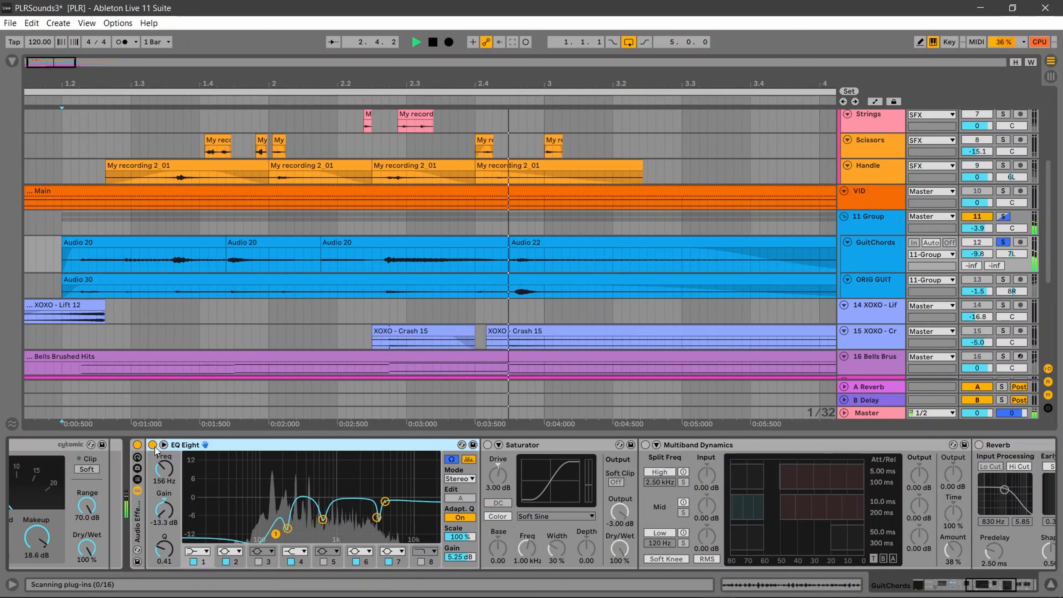
key(space)
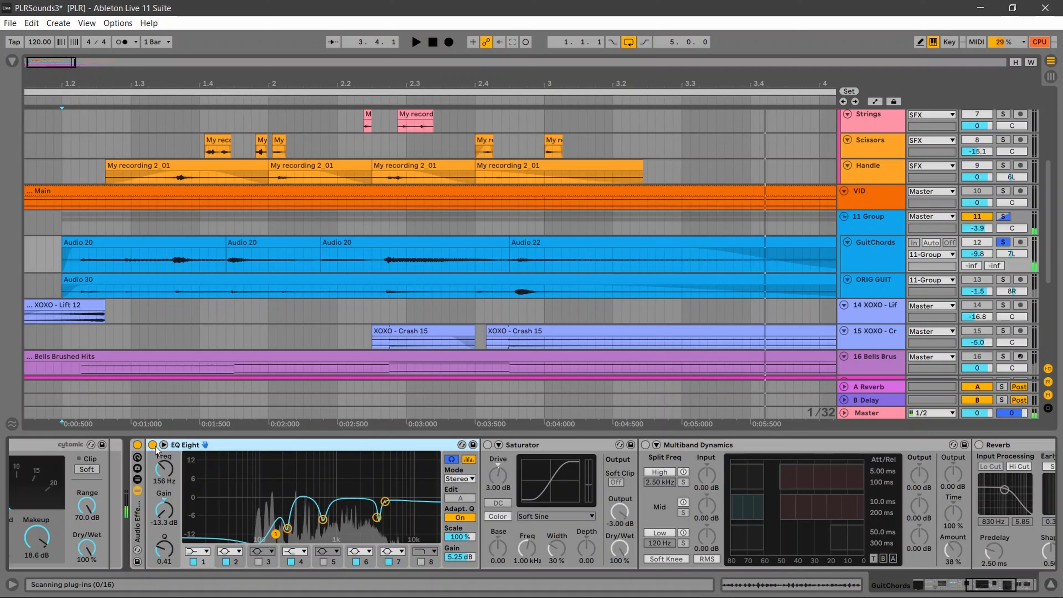
click(487, 444)
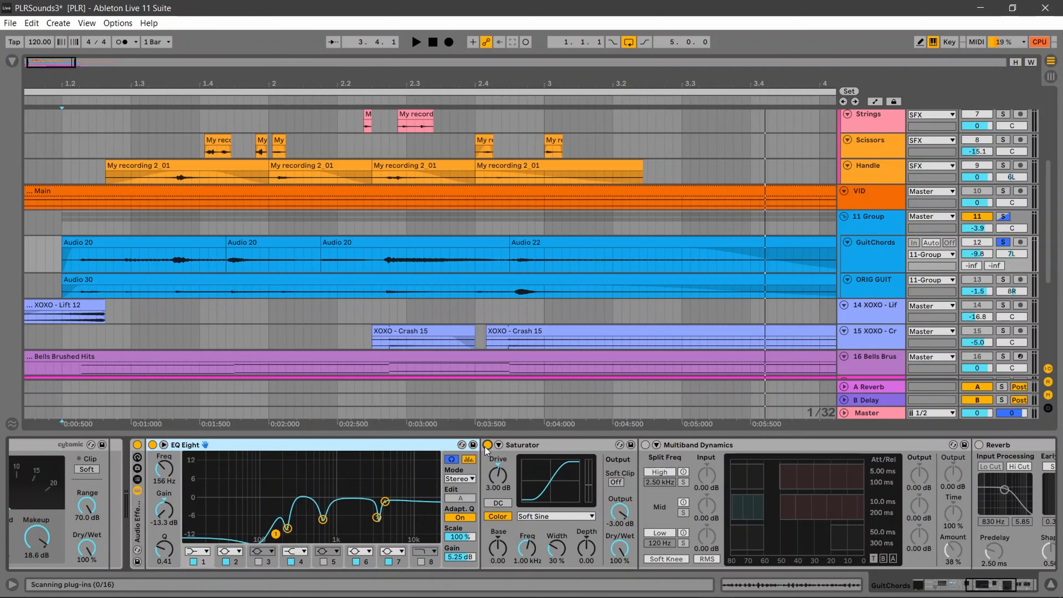
key(space)
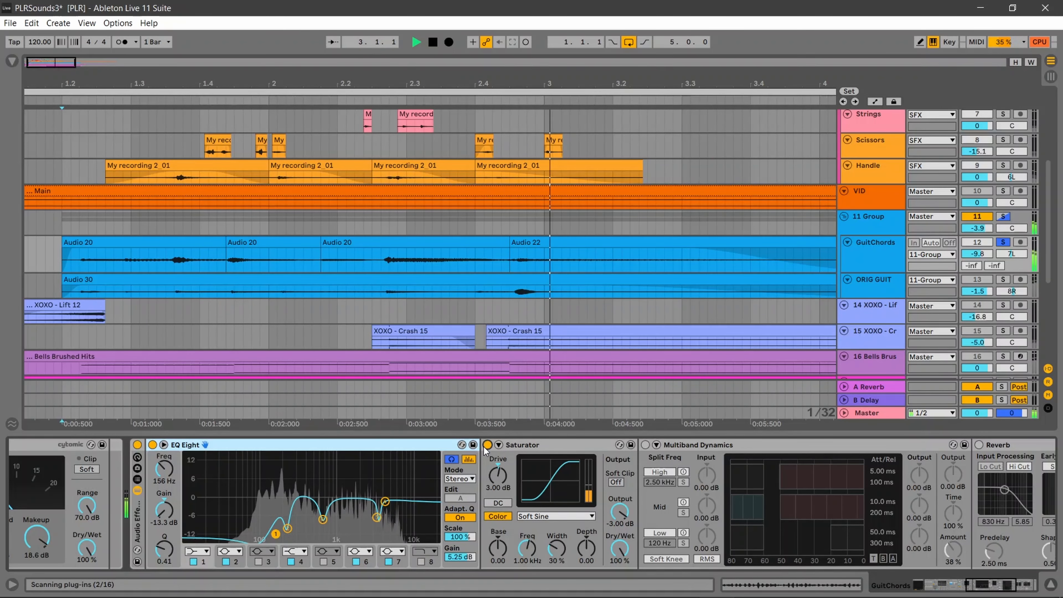
key(space)
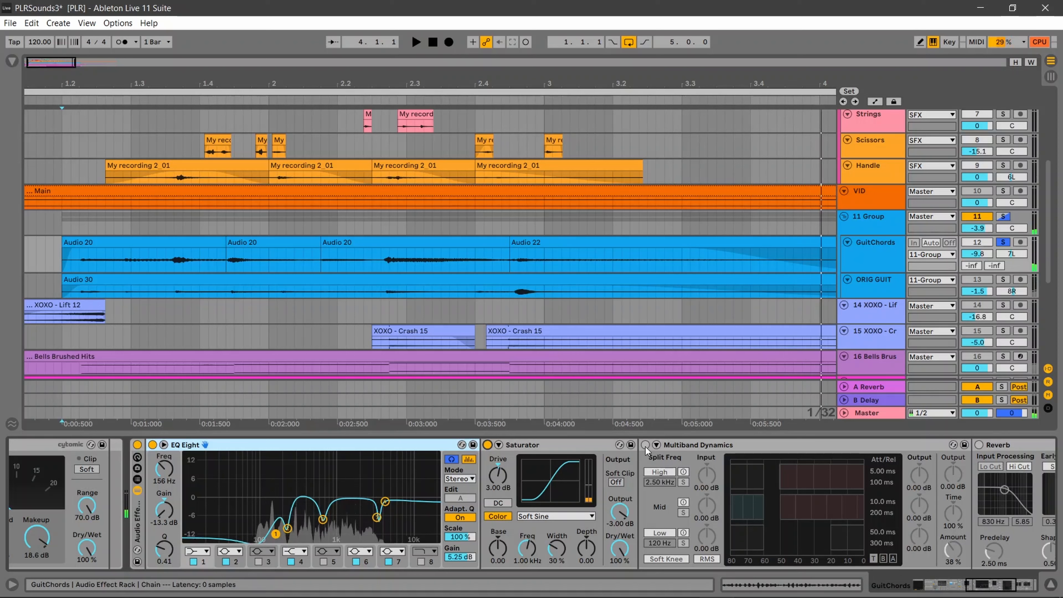
- Reactivate Multiband Dynamics and Reverb on GuitChords, playing the soloed track from 1.2.1 before the Reverb is switched on
click(645, 445)
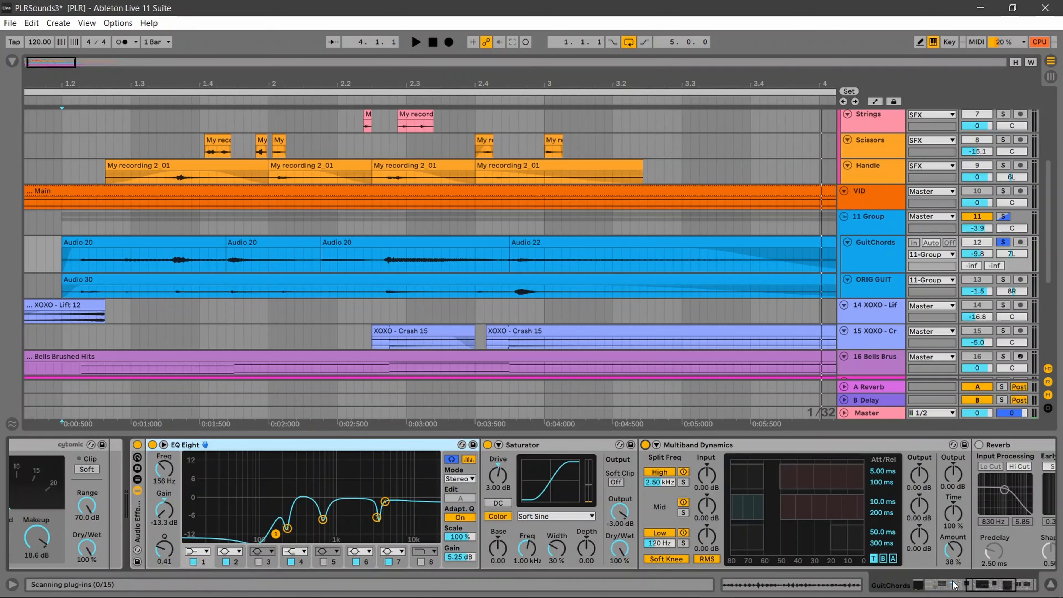
click(990, 589)
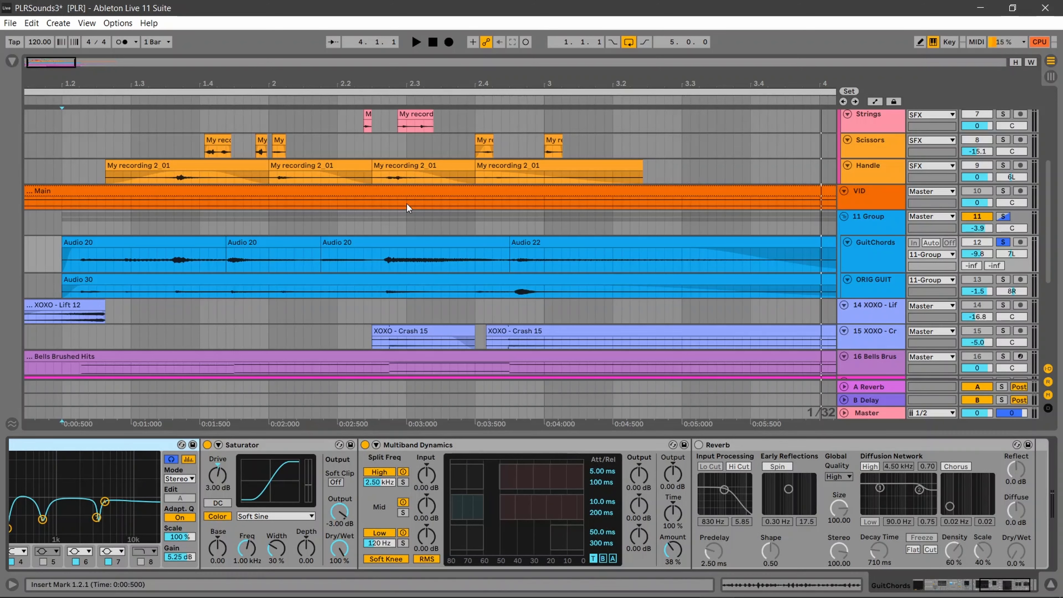
key(space)
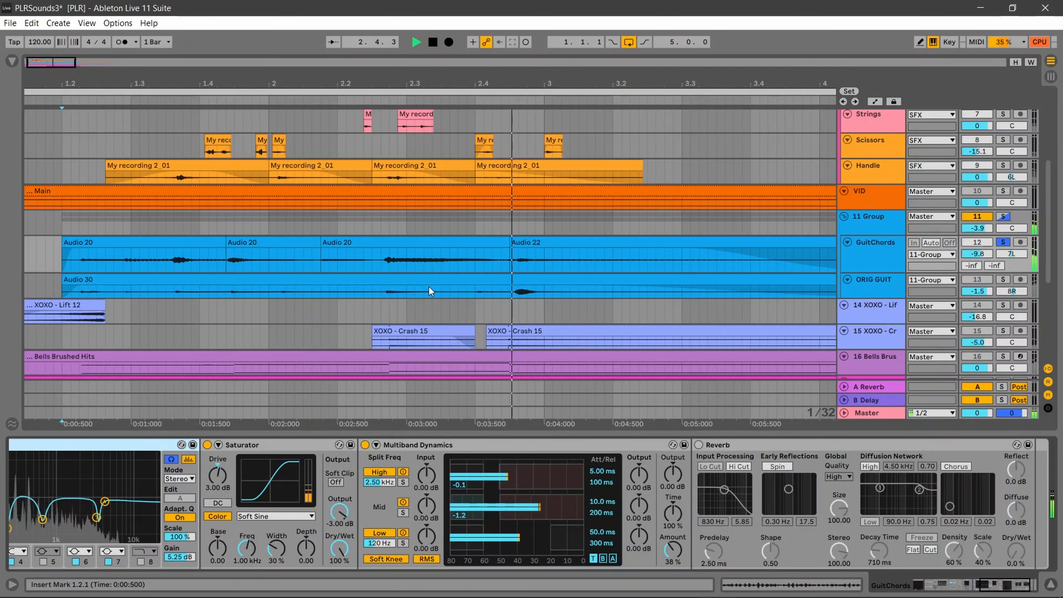
key(space)
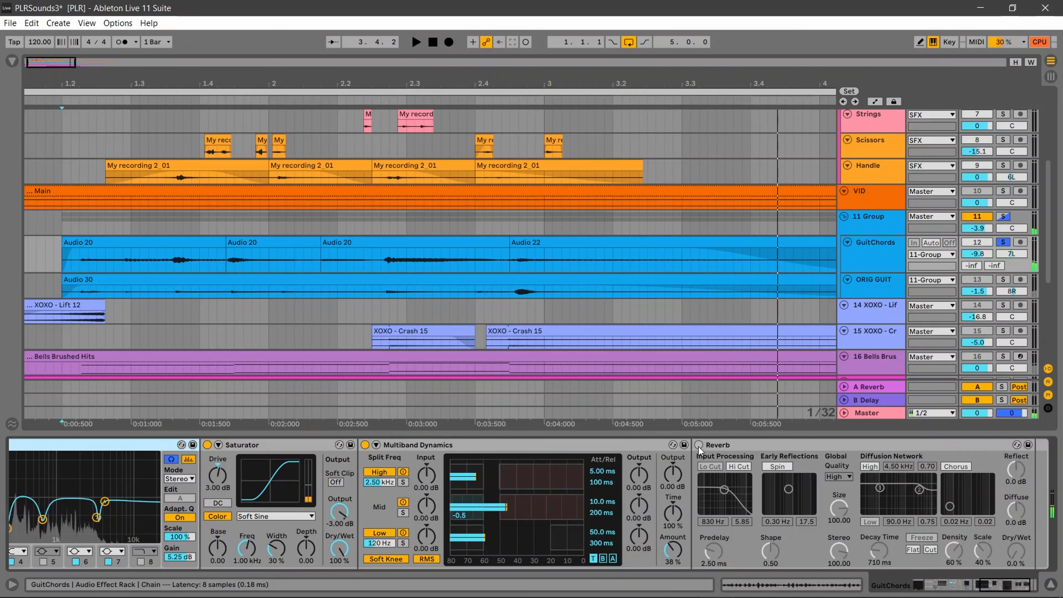
click(699, 446)
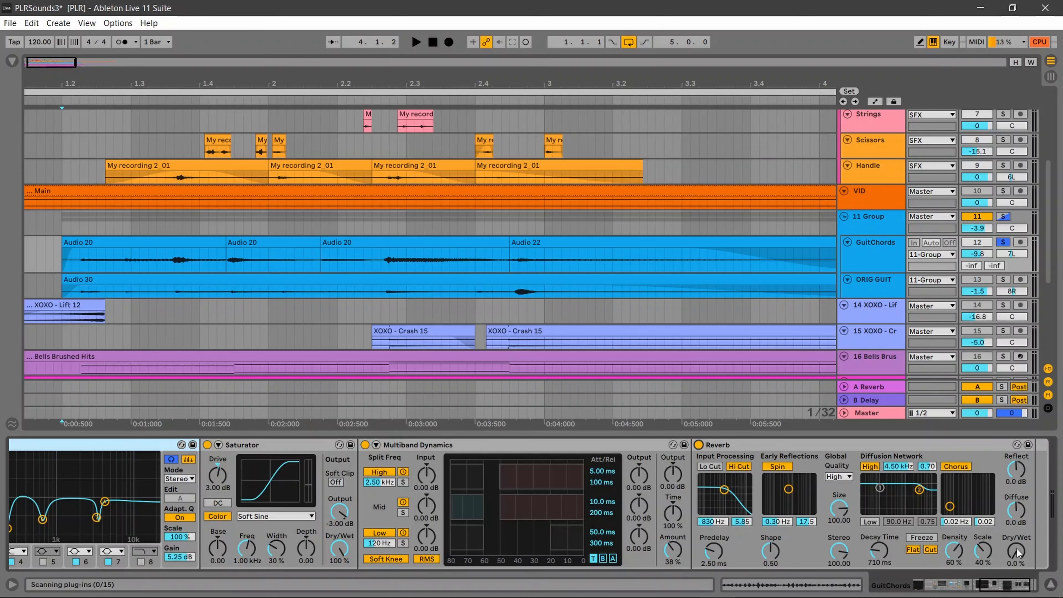
drag(981, 591, 1021, 594)
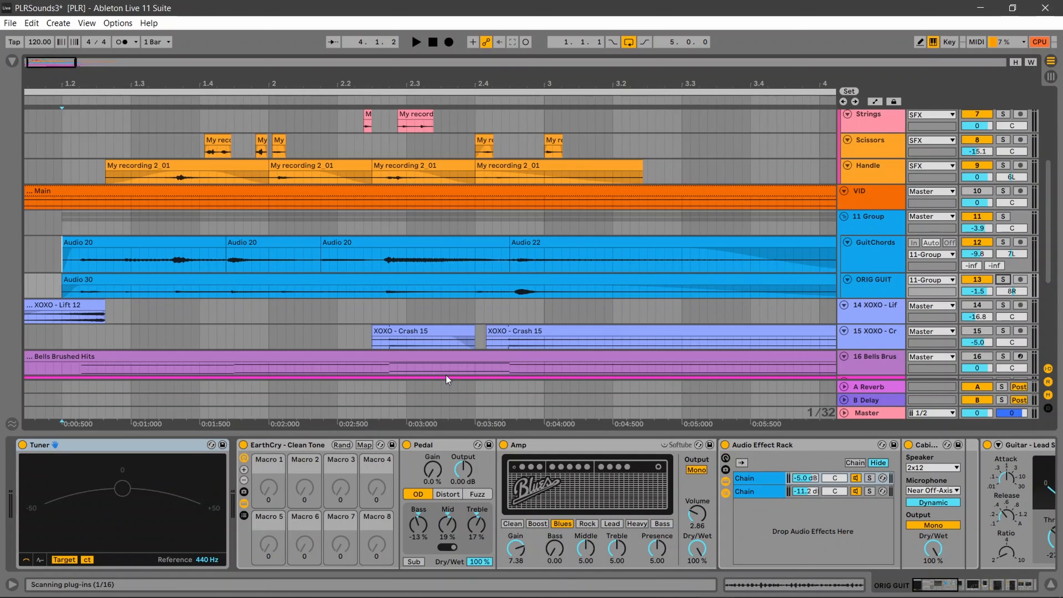
- Deactivate the GuitChords track and bypass the Delay and Reverb on the ORIG GUIT track
click(62, 295)
click(978, 243)
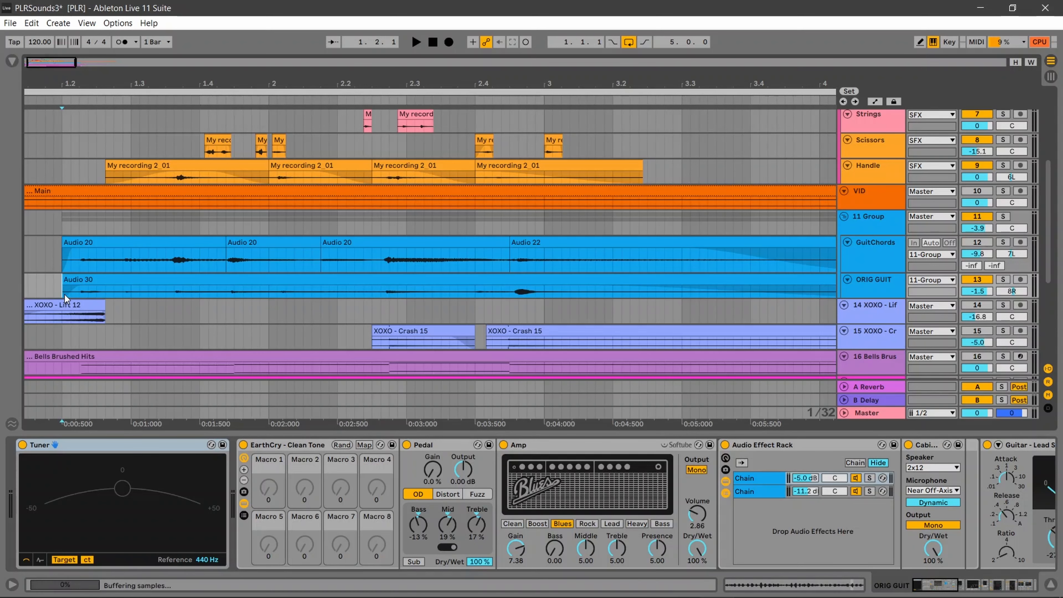
drag(943, 589, 1022, 594)
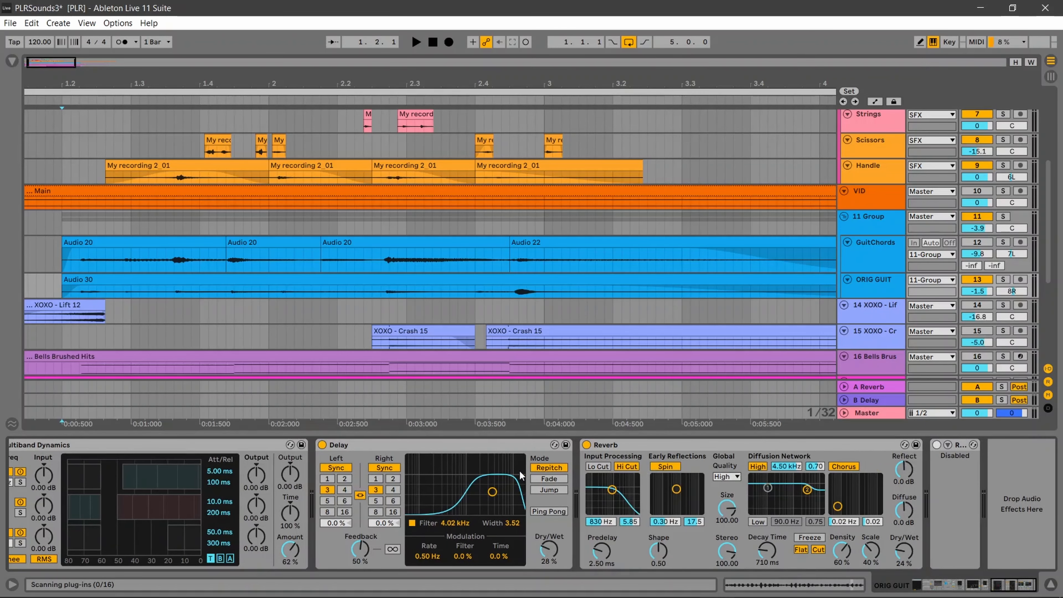
click(322, 444)
click(587, 444)
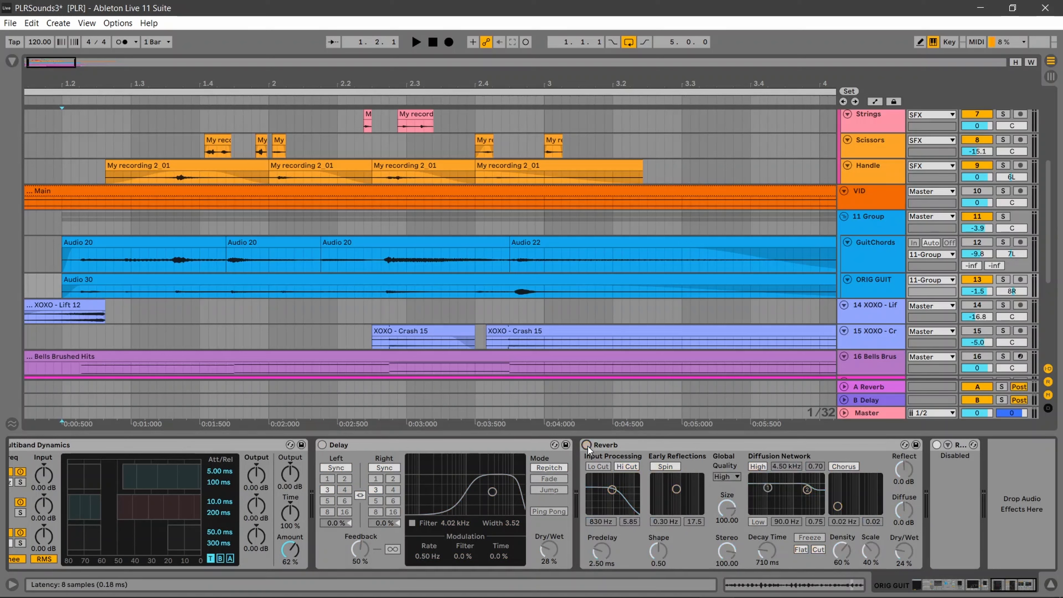
- Solo ORIG GUIT and play it from 1.2.1 without Delay and Reverb, and again with Delay reactivated
click(1003, 279)
key(space)
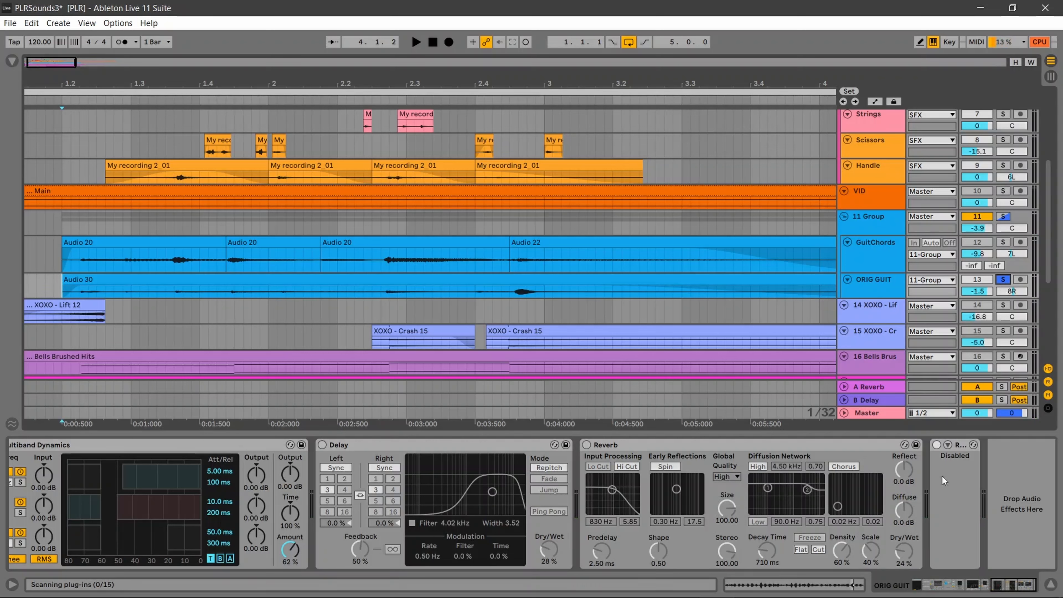
click(322, 444)
key(space)
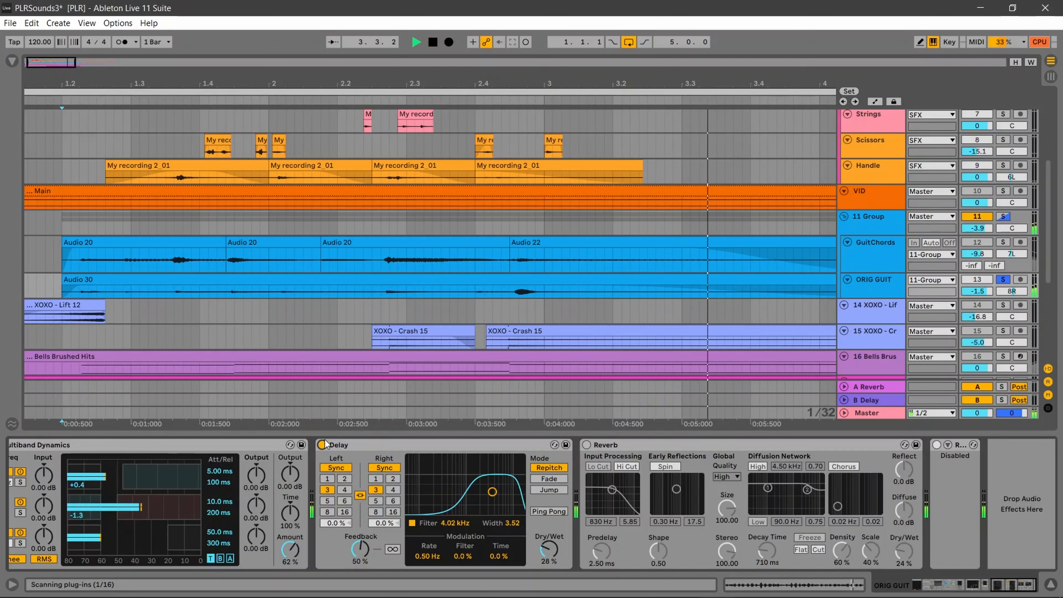
key(space)
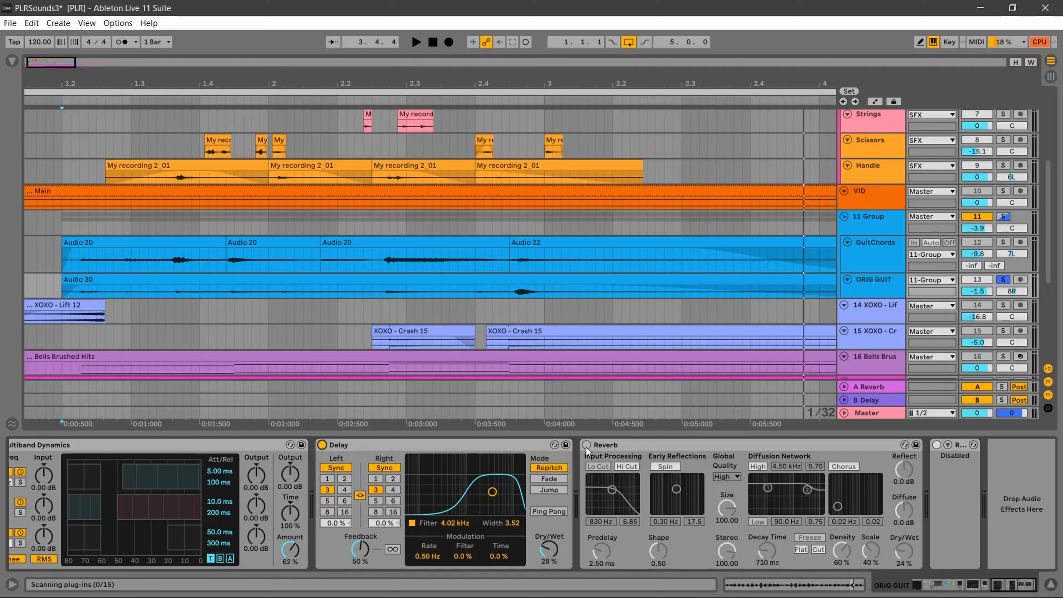
- Reactivate ORIG GUIT's Reverb and play the soloed track from 1.2.1
click(586, 446)
key(space)
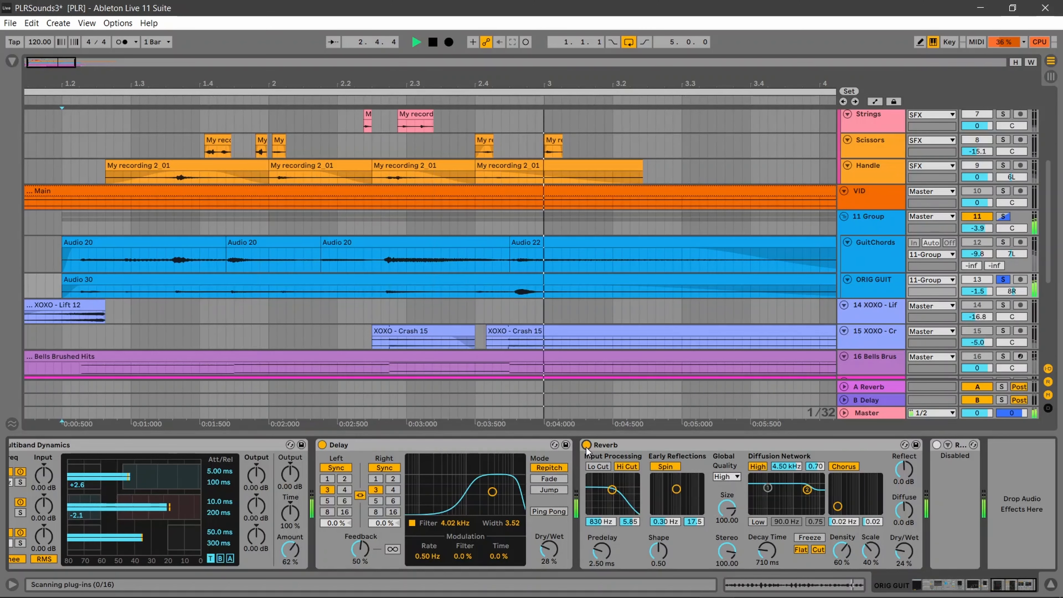
key(space)
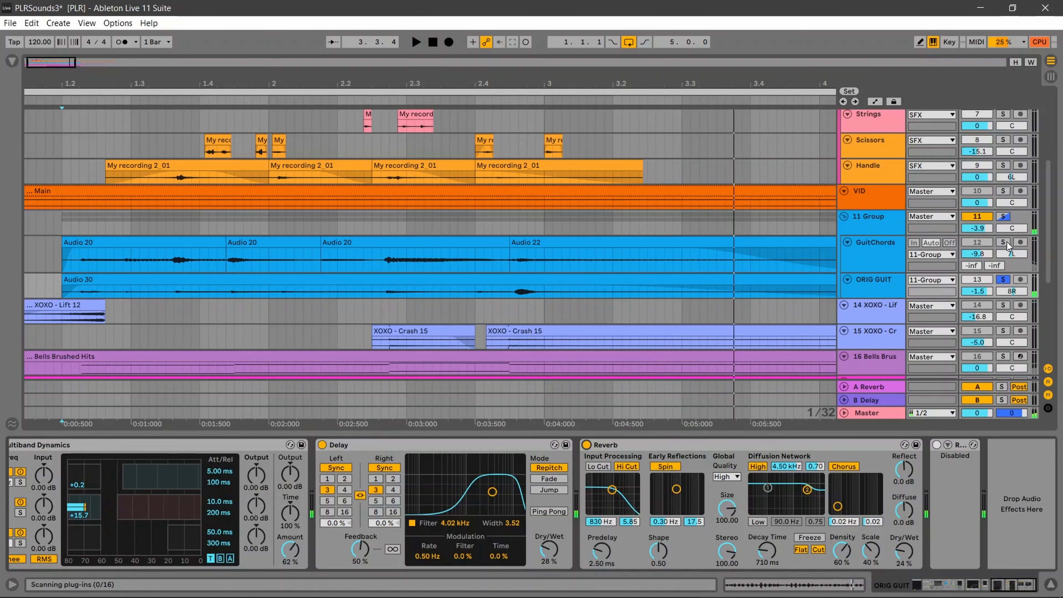
- Reactivate GuitChords, solo the entire 11 Group and play both guitar tracks together from 1.2.1
click(1004, 242)
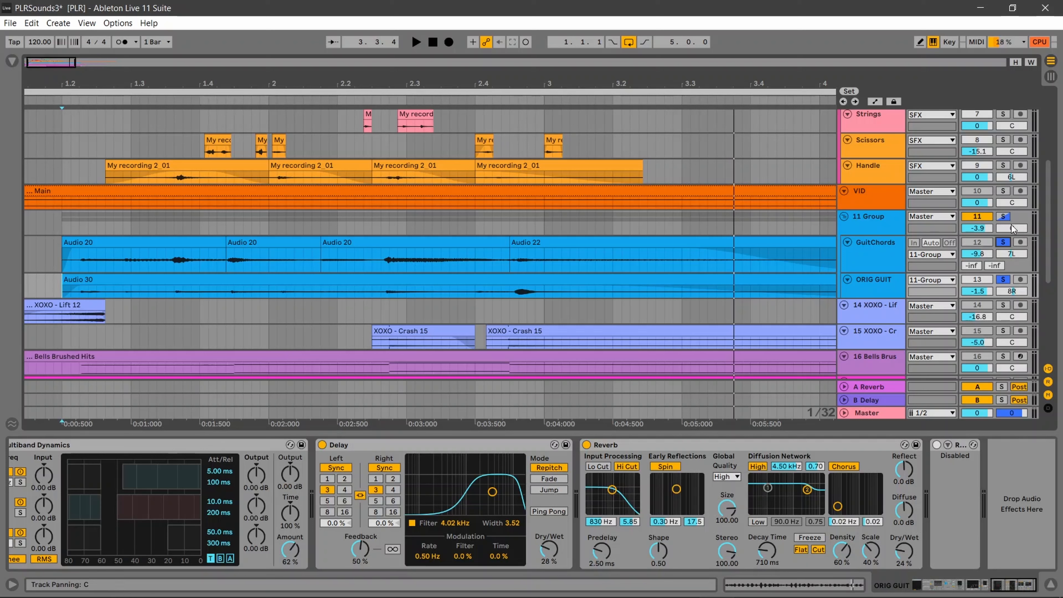
click(1004, 218)
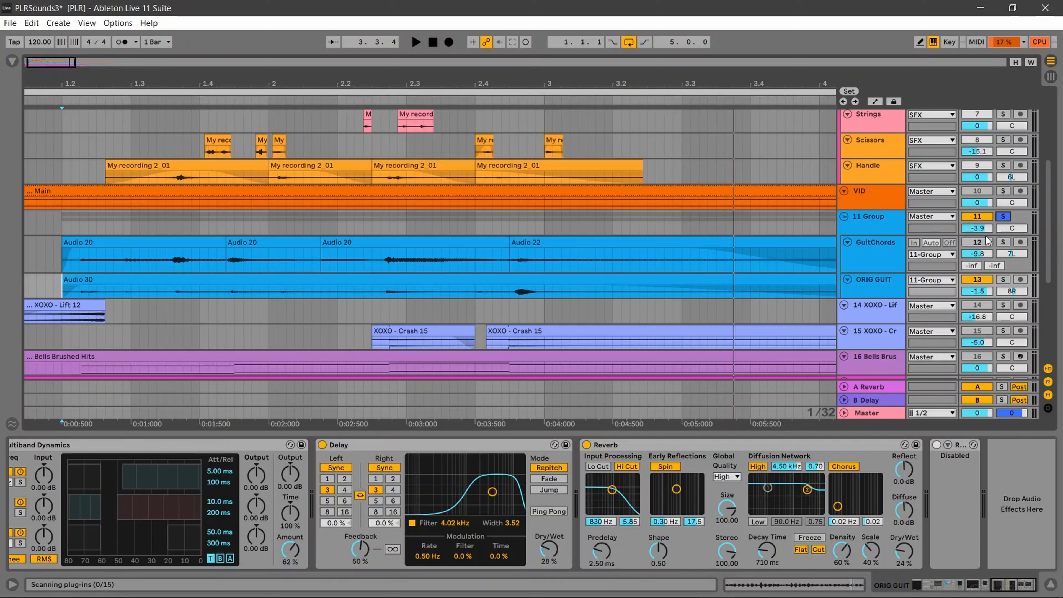
key(space)
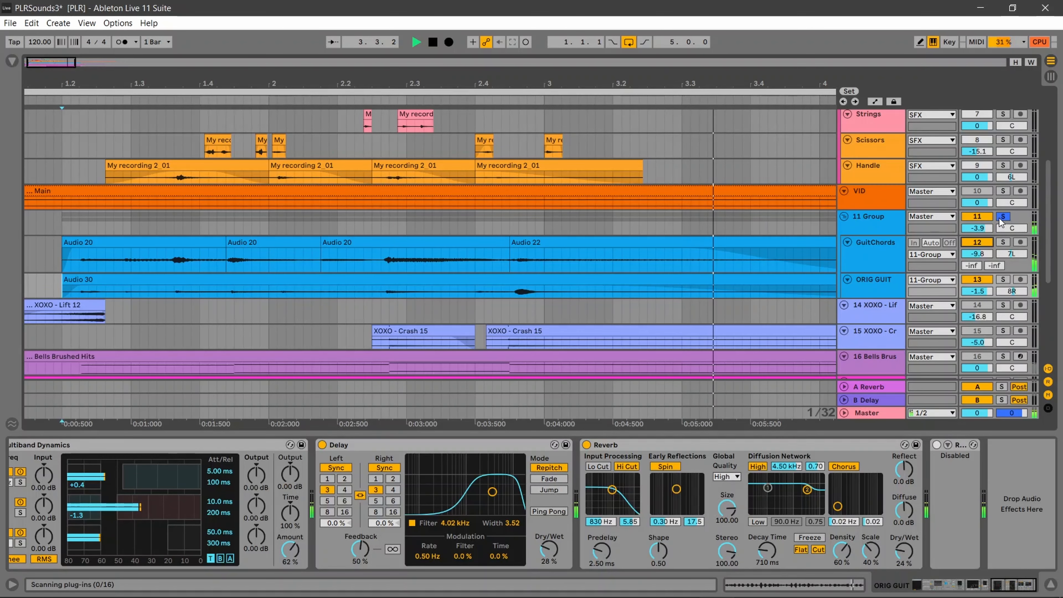
key(space)
click(1001, 219)
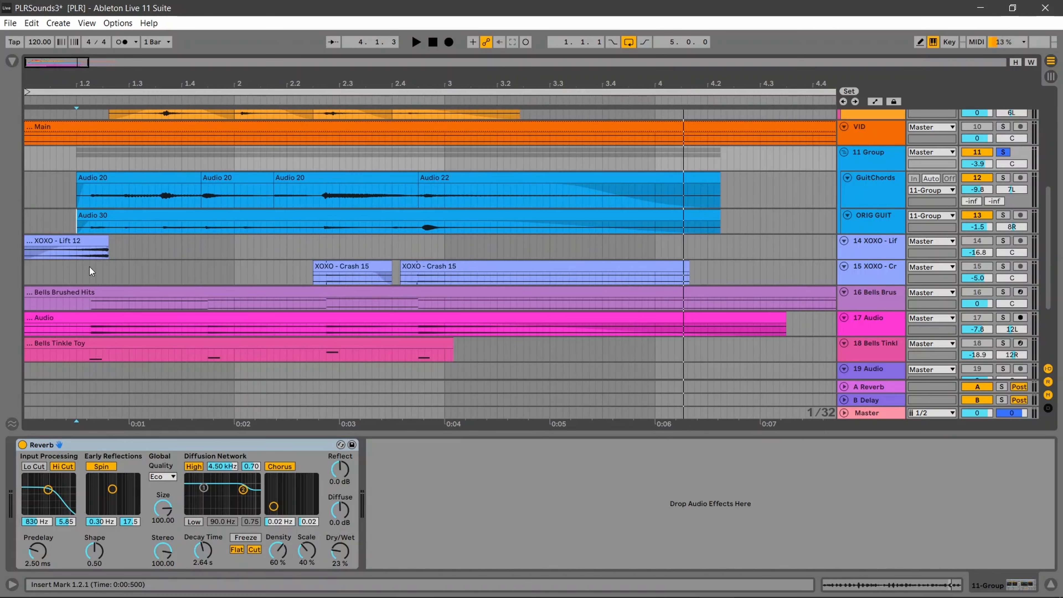
- Clear the active solos and enlarge the 14 XOXO - Lift track until its send levels are shown
click(1003, 241)
click(1004, 242)
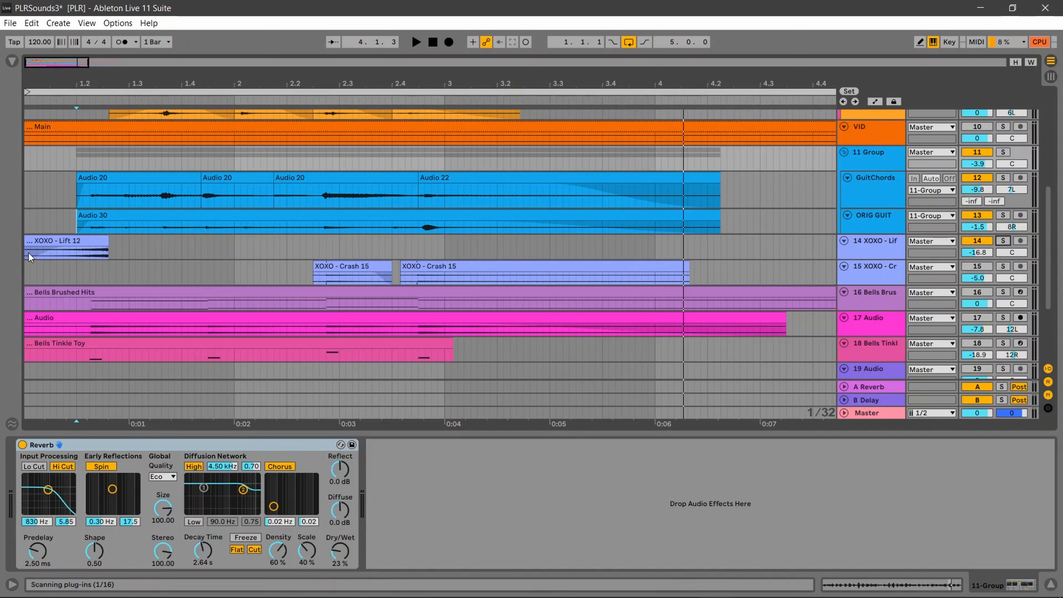
click(875, 252)
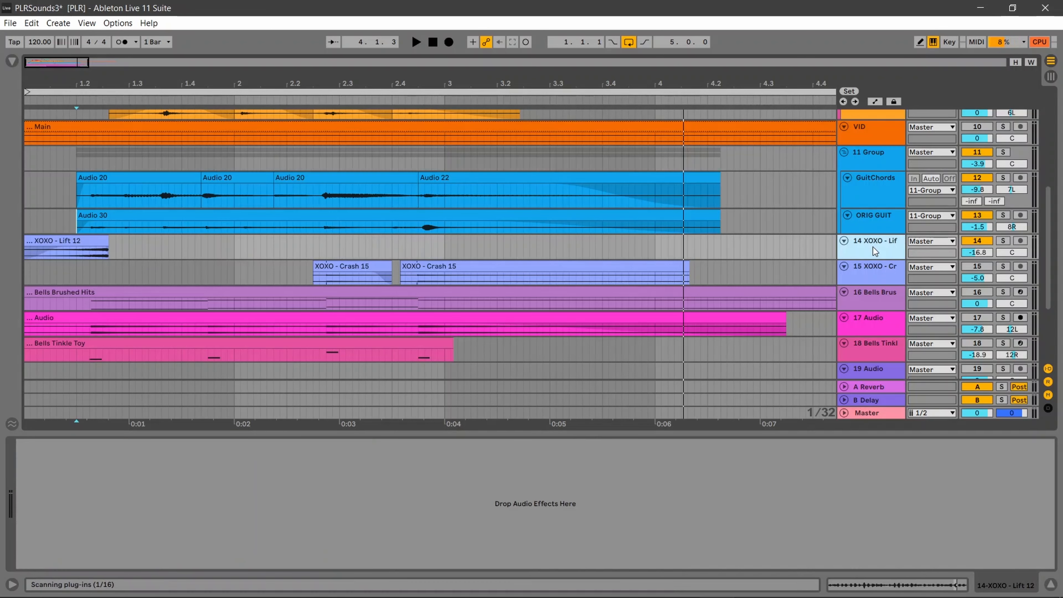
drag(865, 257, 865, 267)
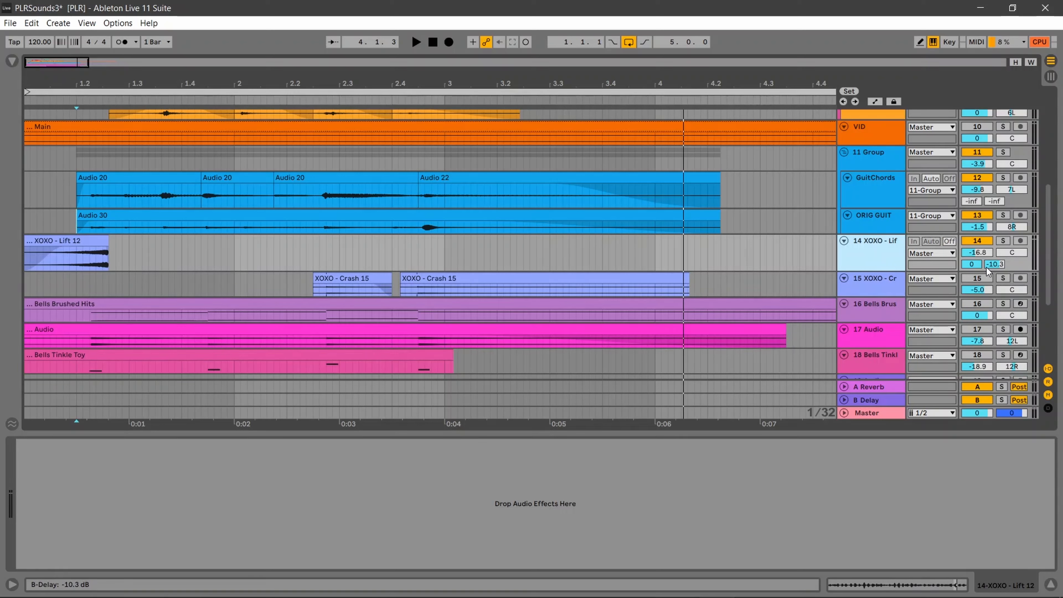
- Solo the 14 XOXO - Lift track and play its riser clip twice from the first beat of bar 1
click(29, 256)
click(1005, 242)
key(space)
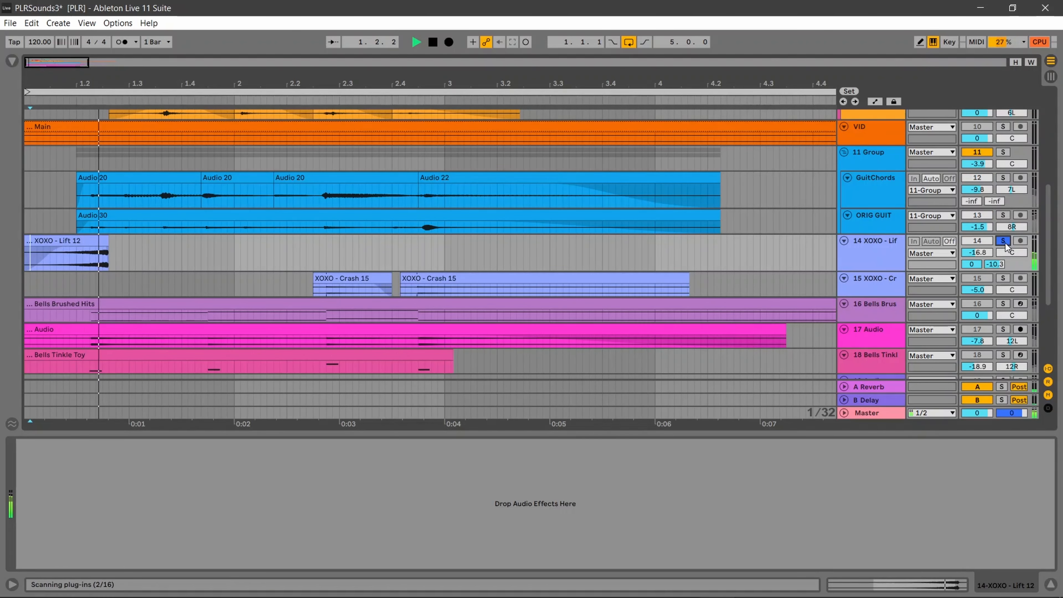
key(space)
key(space)
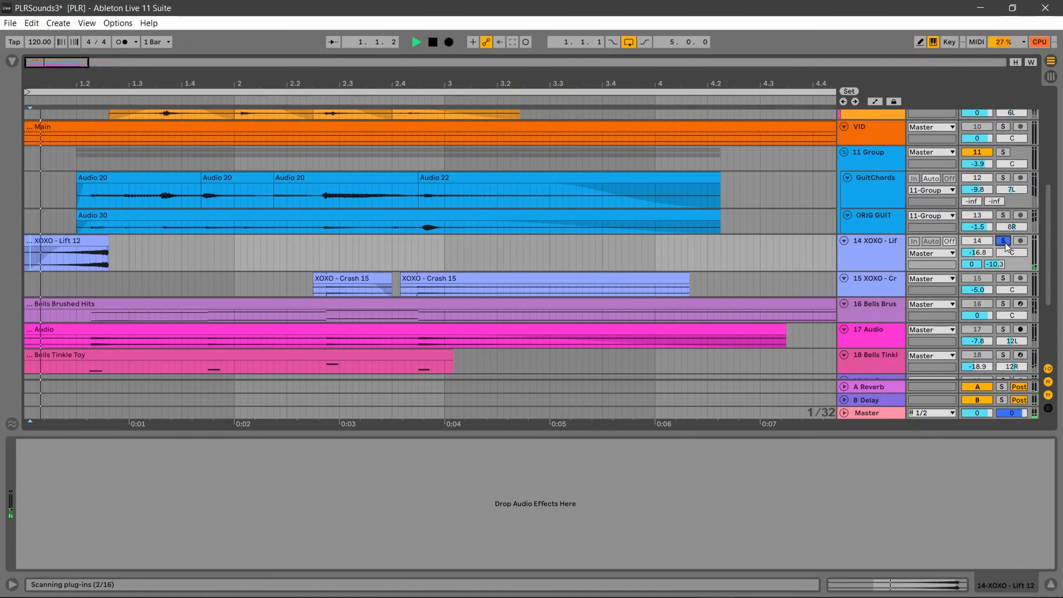
key(space)
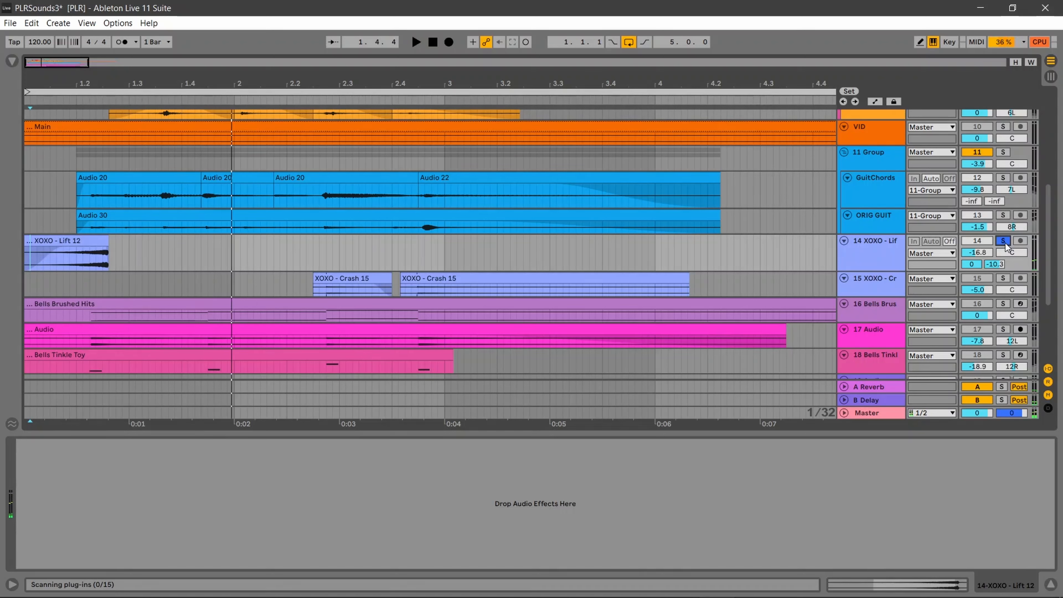
- Solo the 15 XOXO - Crash track and play it from just before its first crash clip, including from 2.2.1
click(1004, 279)
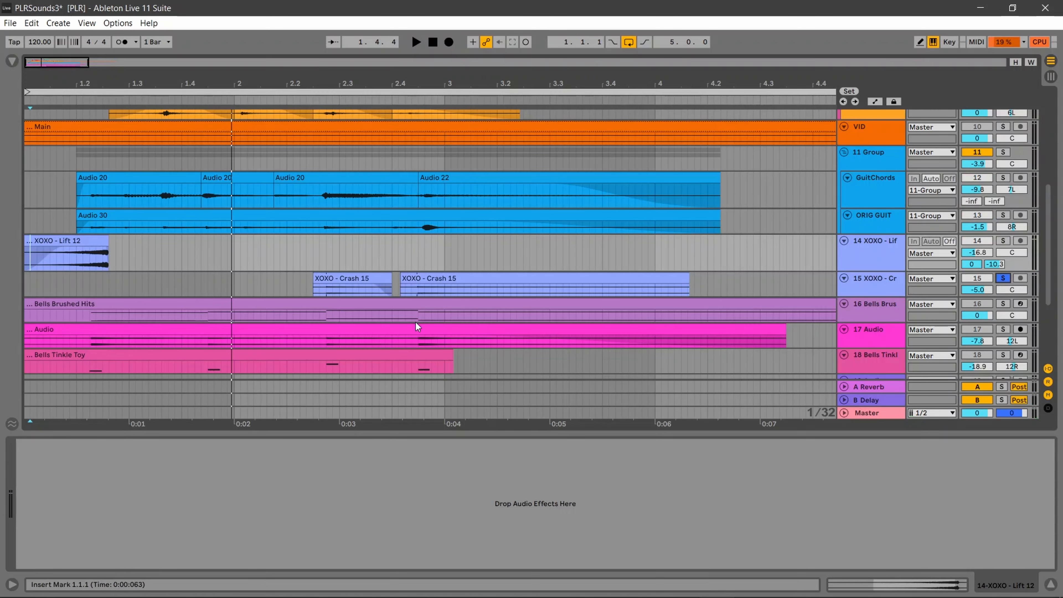
key(space)
click(306, 286)
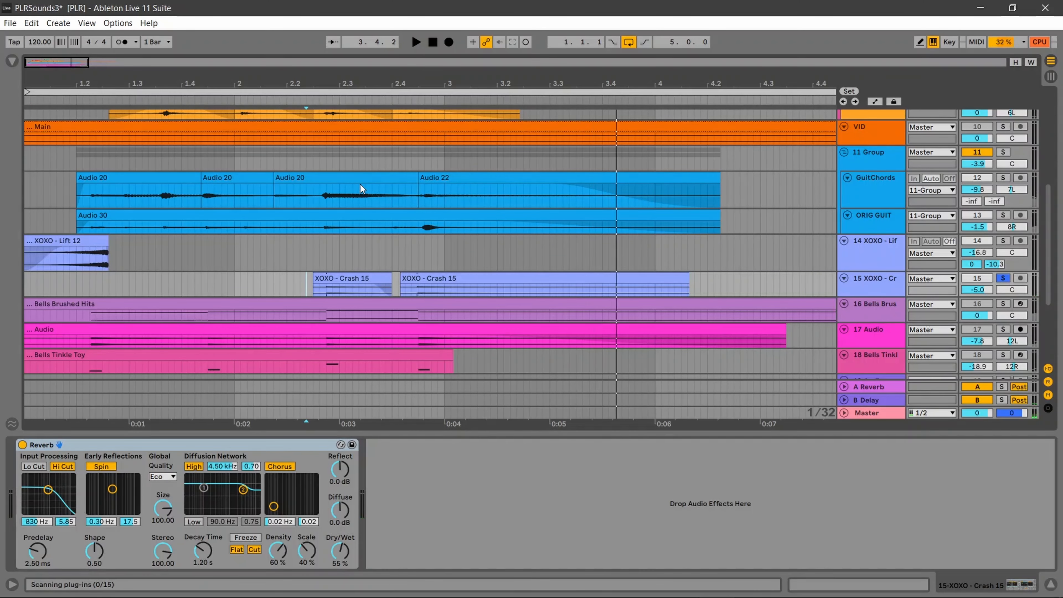
click(293, 288)
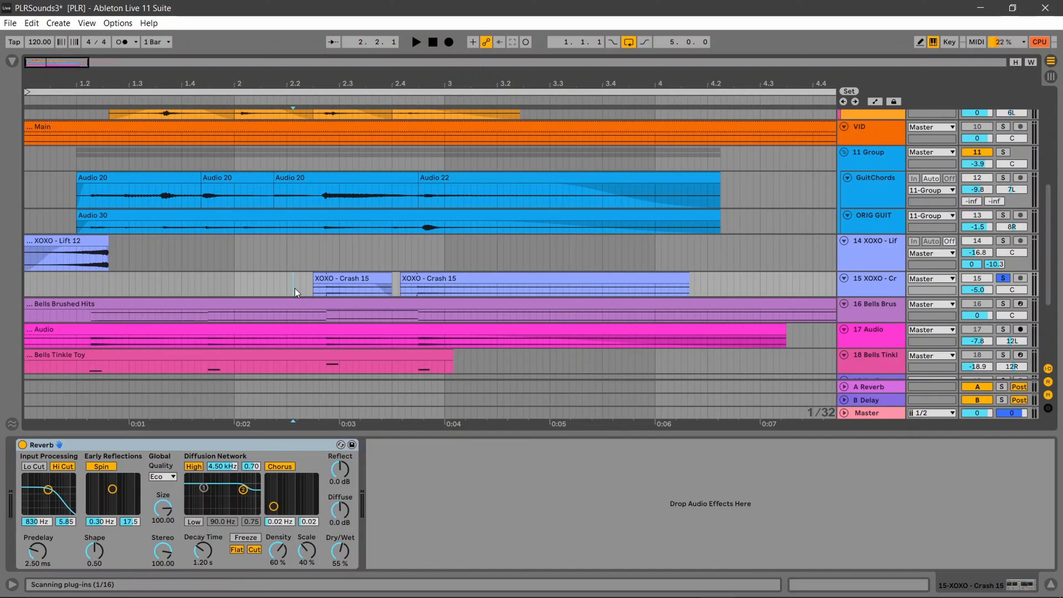
key(space)
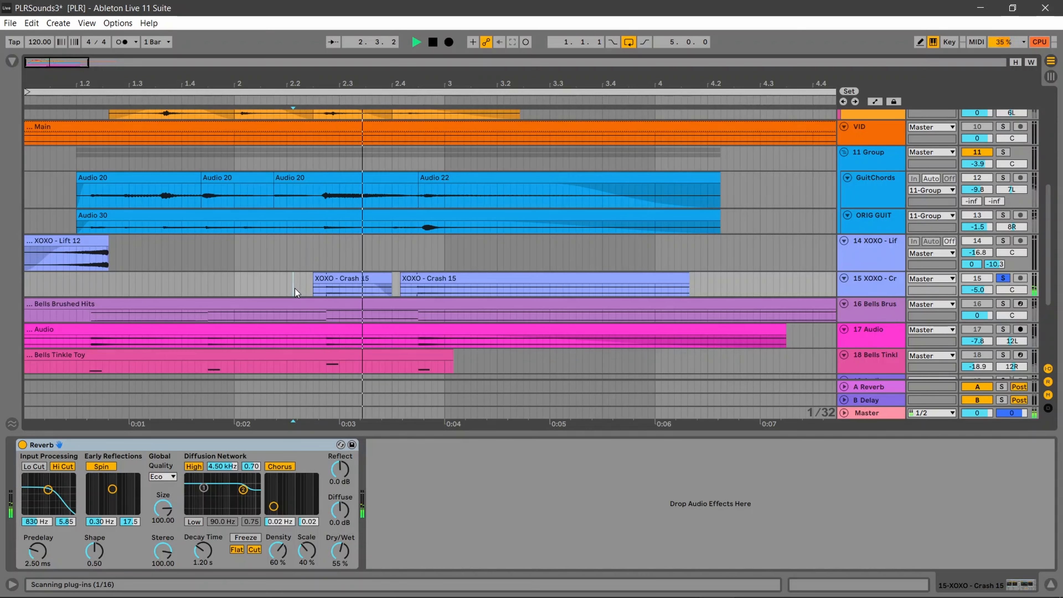